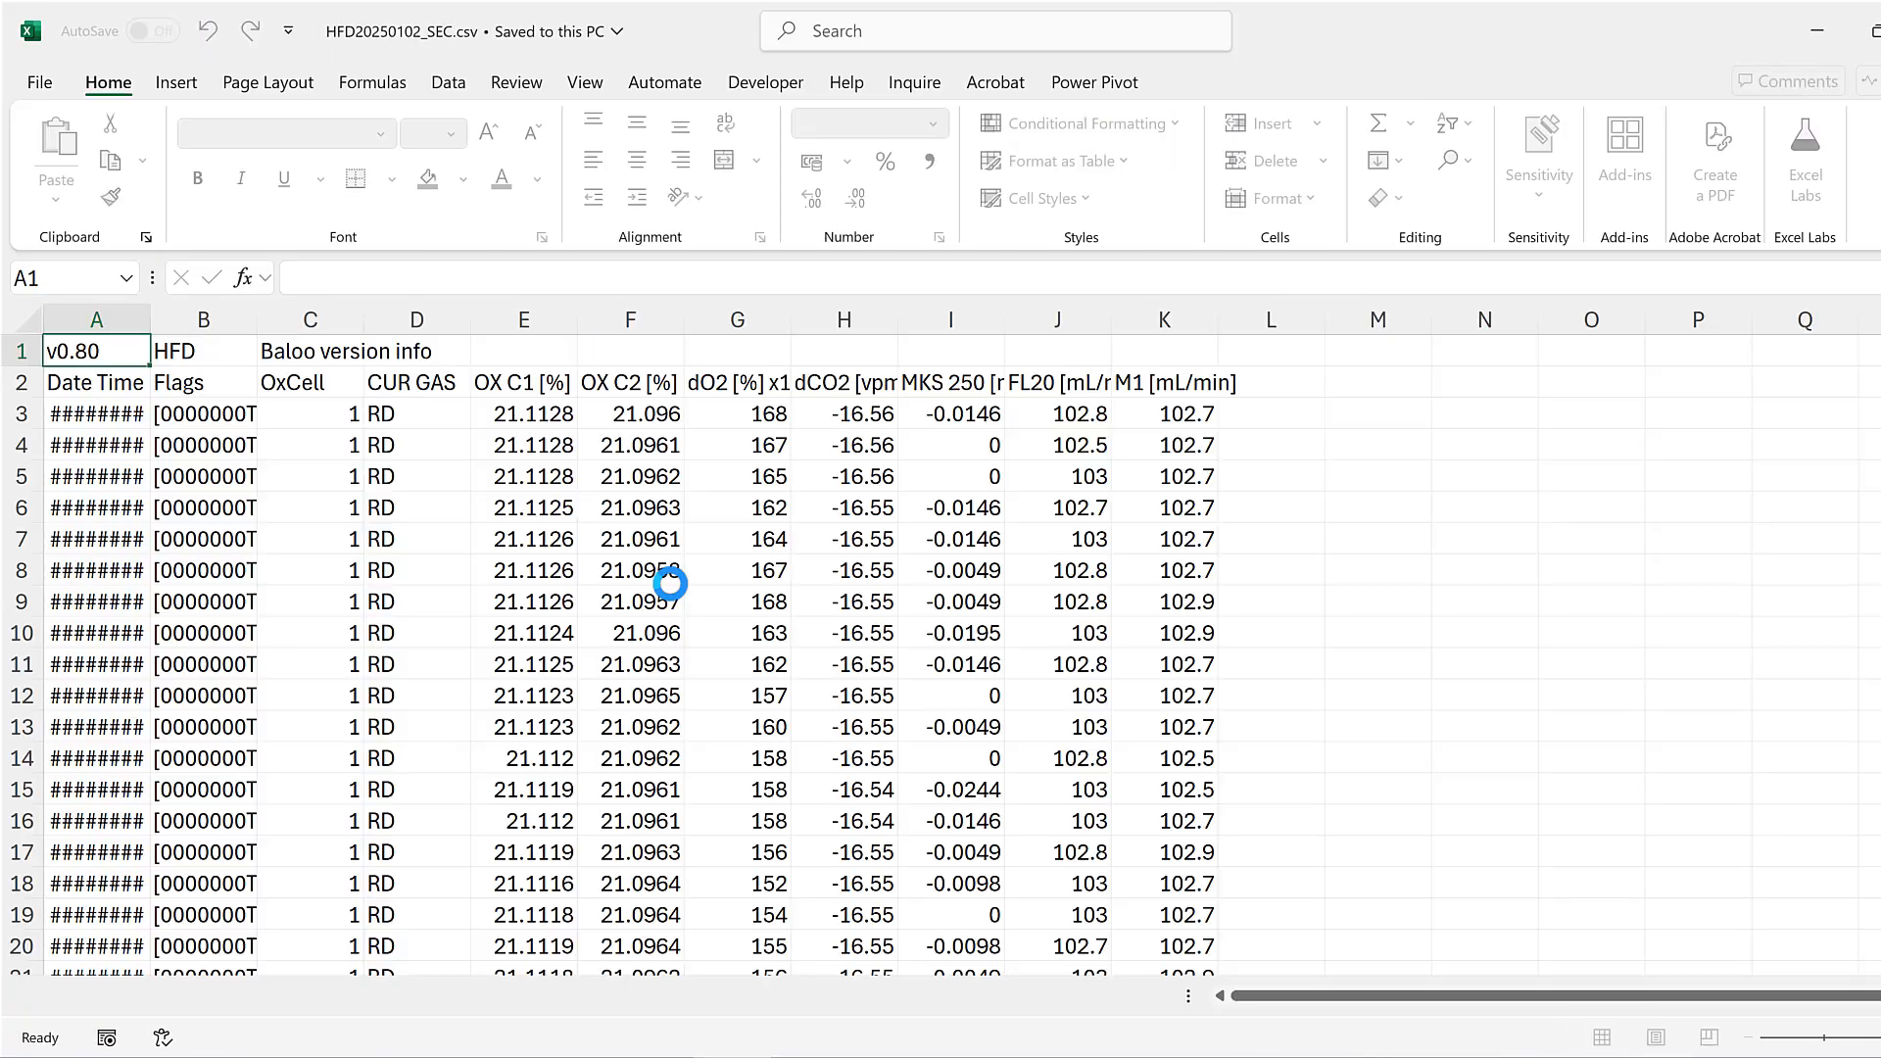
Widen column A to examine the Date Time timestamps down to the last row, and close the CSV file
{"action": "left_click_drag", "start_coordinate": [149, 325], "coordinate": [247, 328]}
{"action": "left_click", "coordinate": [219, 377]}
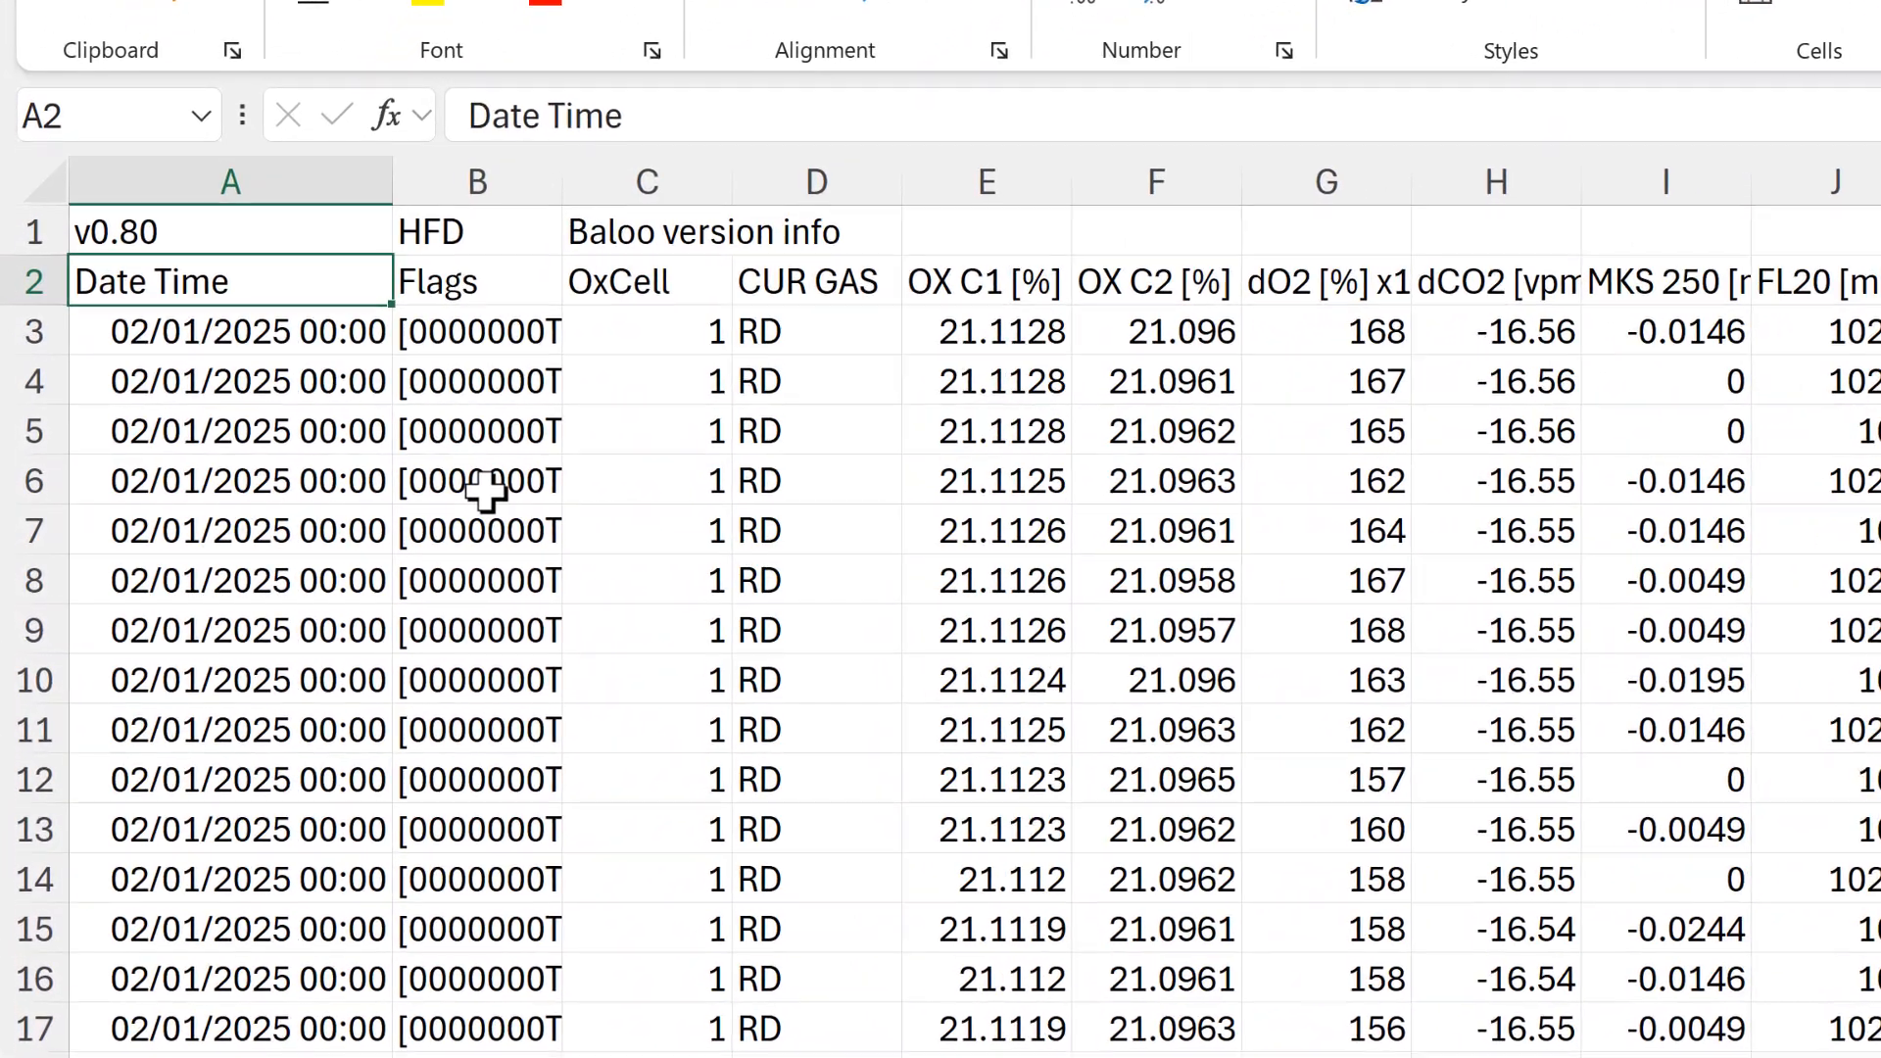
{"action": "key", "text": "Down"}
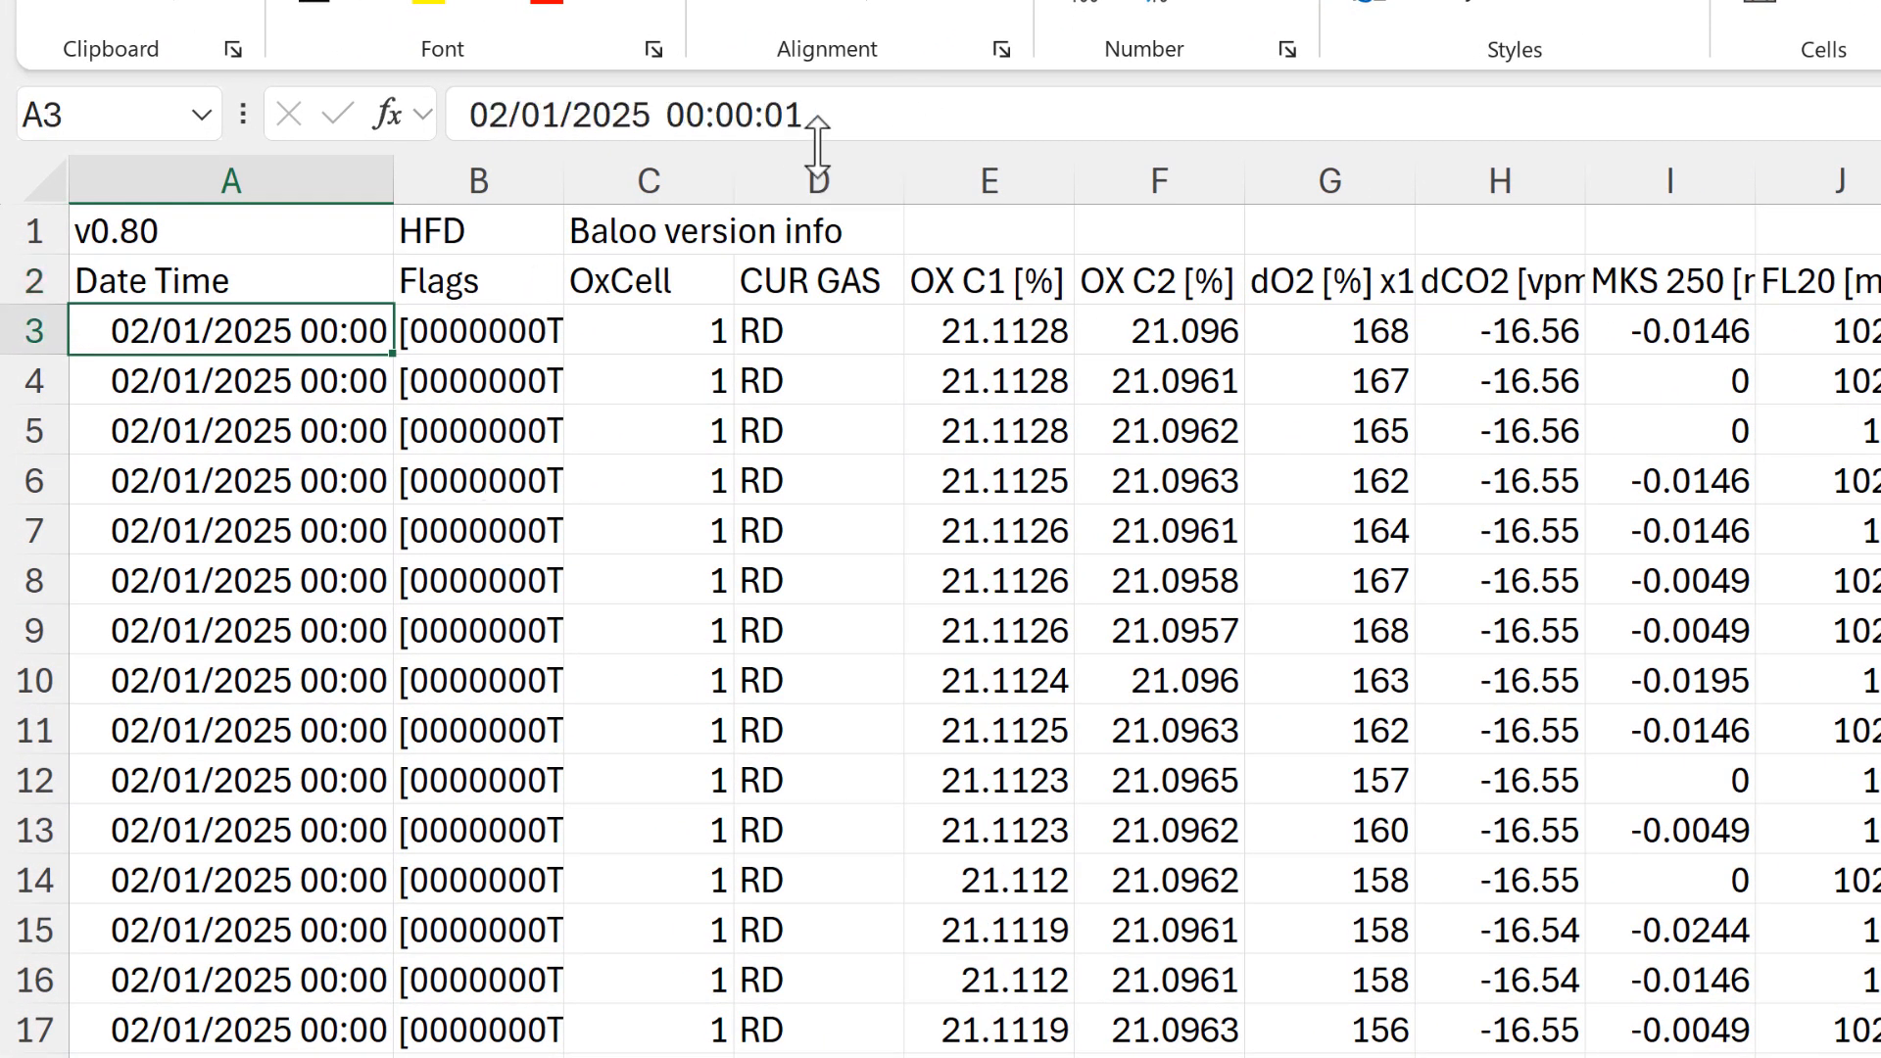
{"action": "key", "text": "Down"}
{"action": "key", "text": "Down"}
{"action": "key", "text": "Down"}
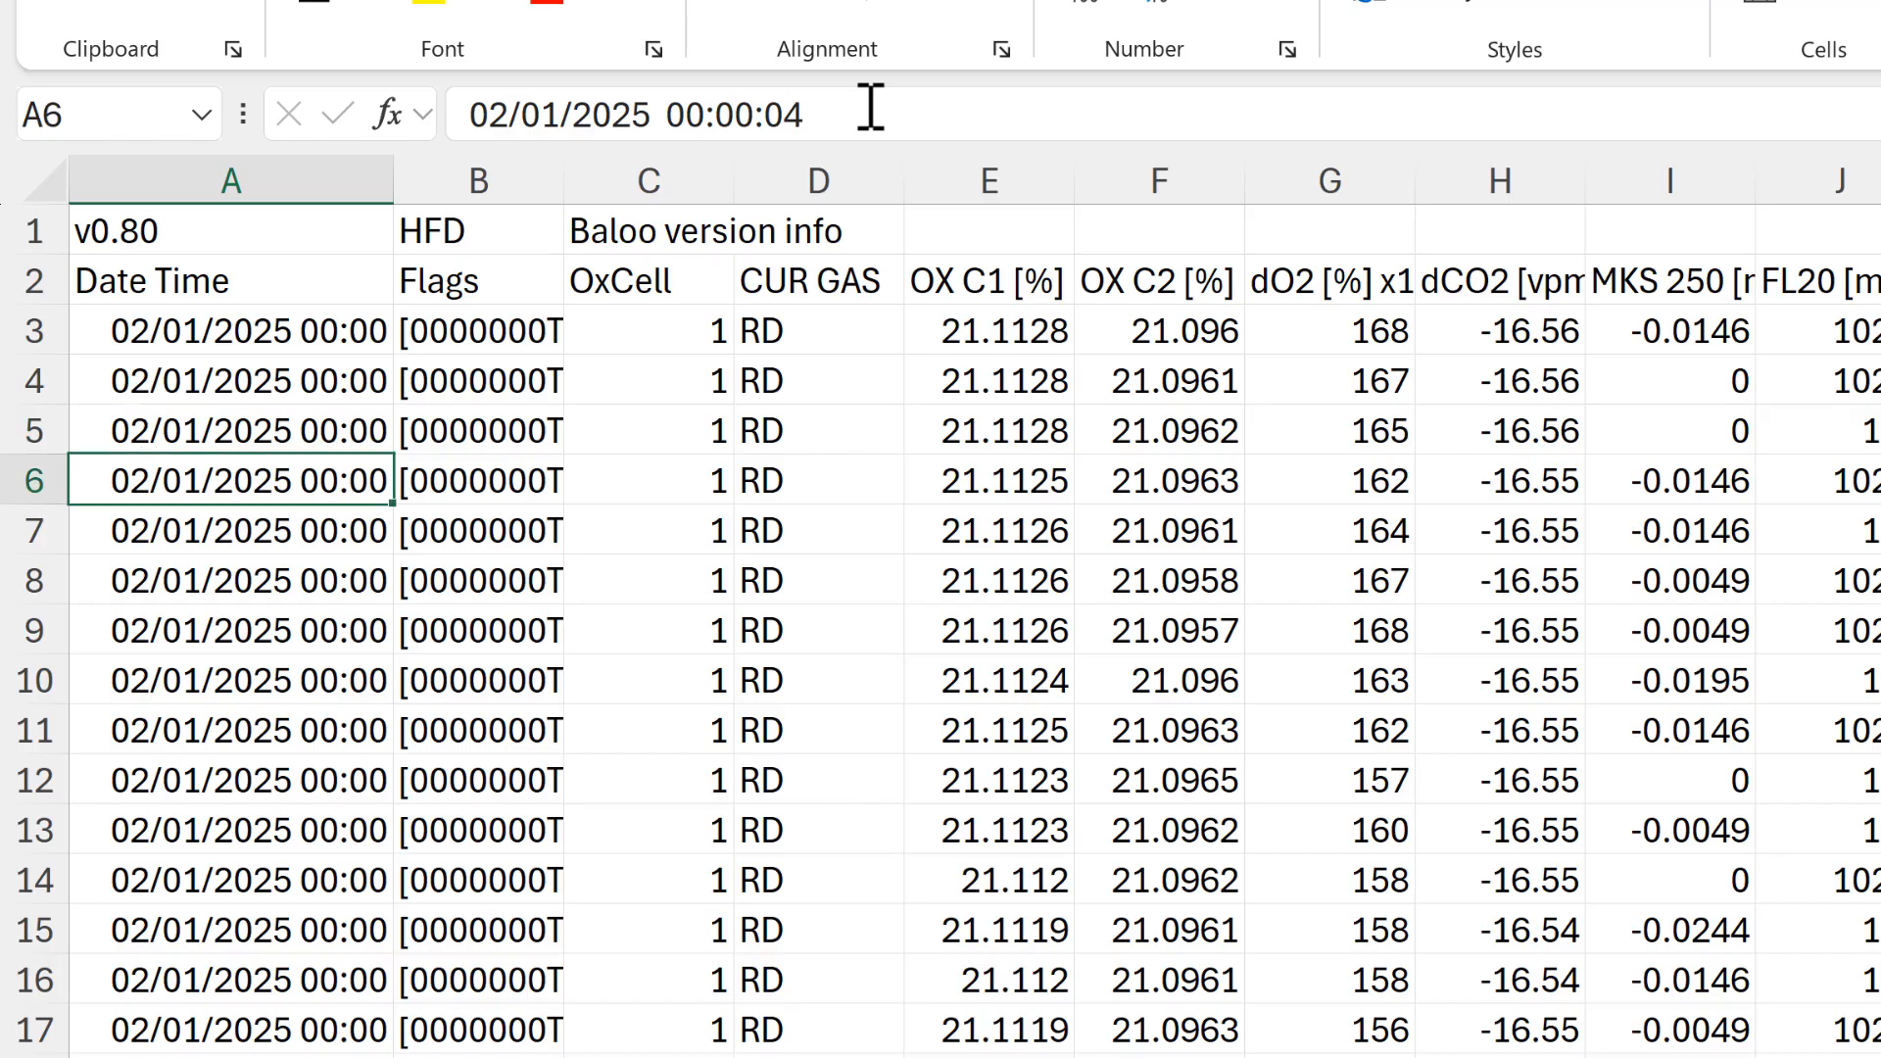
{"action": "key", "text": "Down"}
{"action": "key", "text": "Down"}
{"action": "key", "text": "Down"}
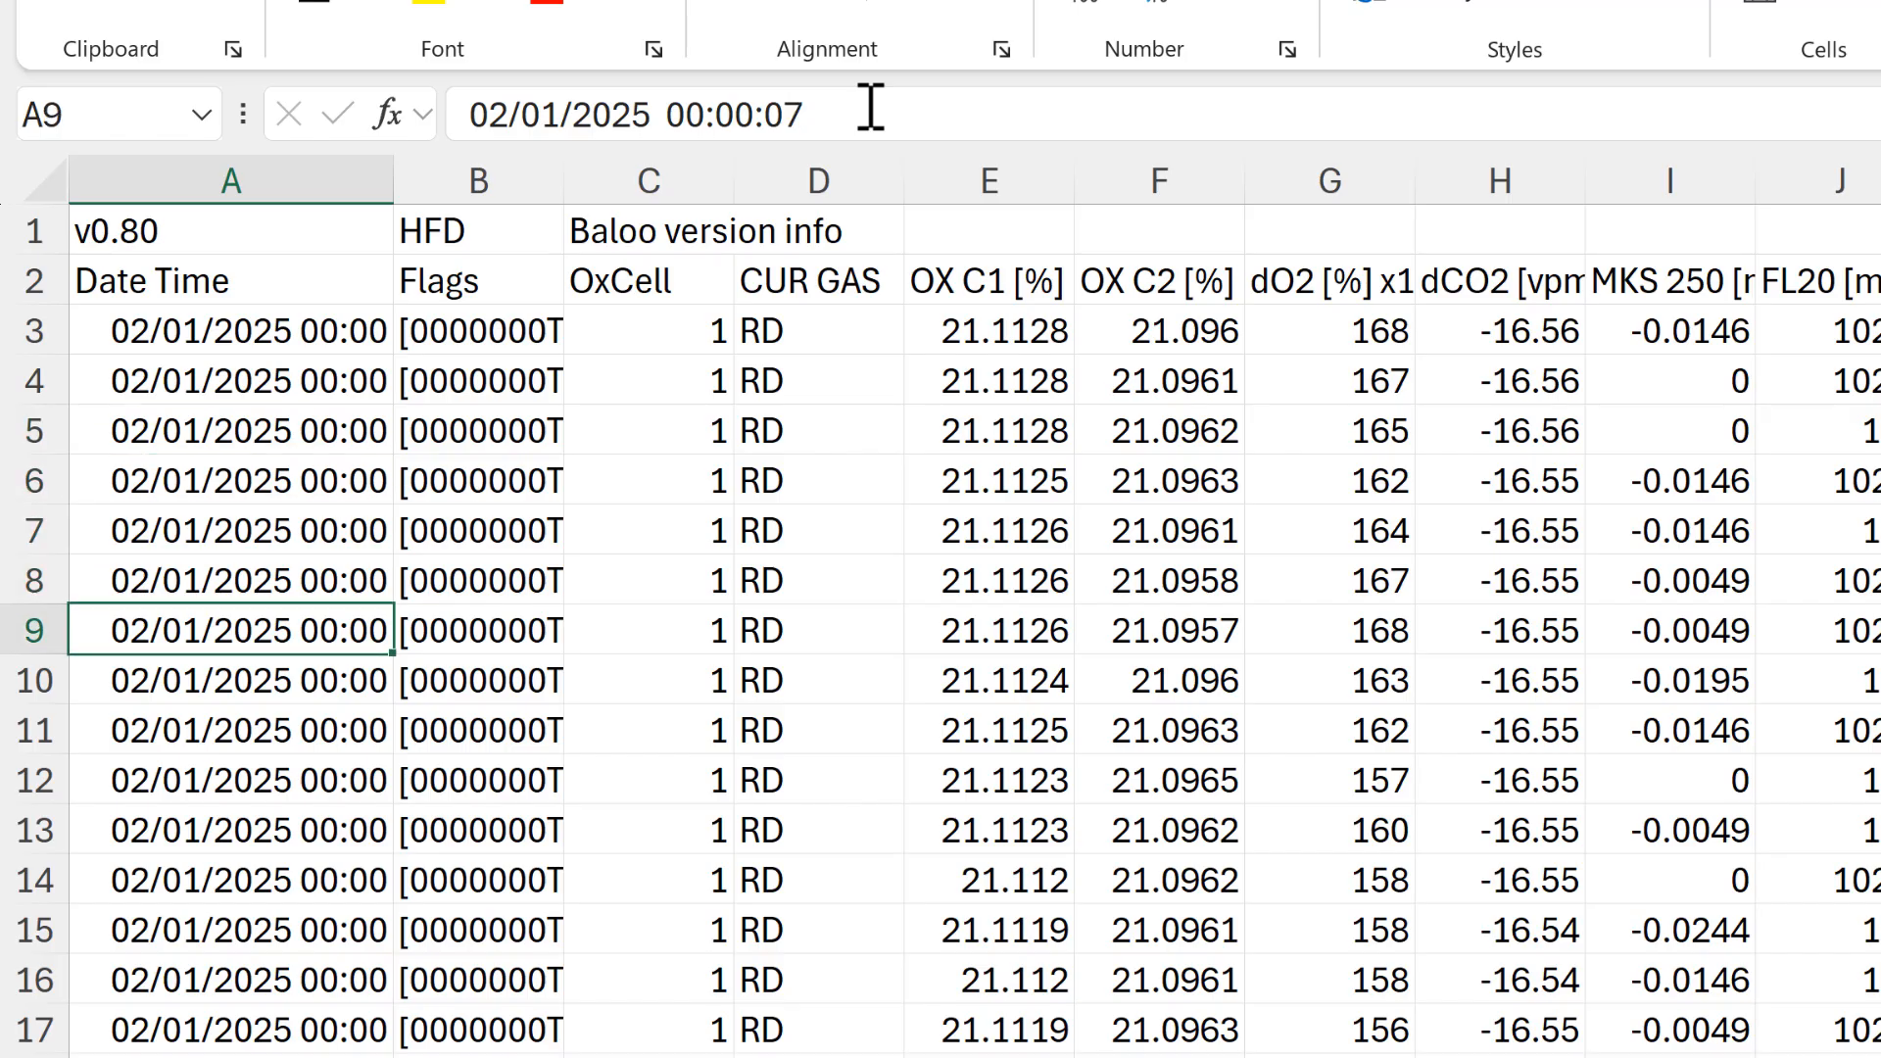
{"action": "key", "text": "ctrl+Down"}
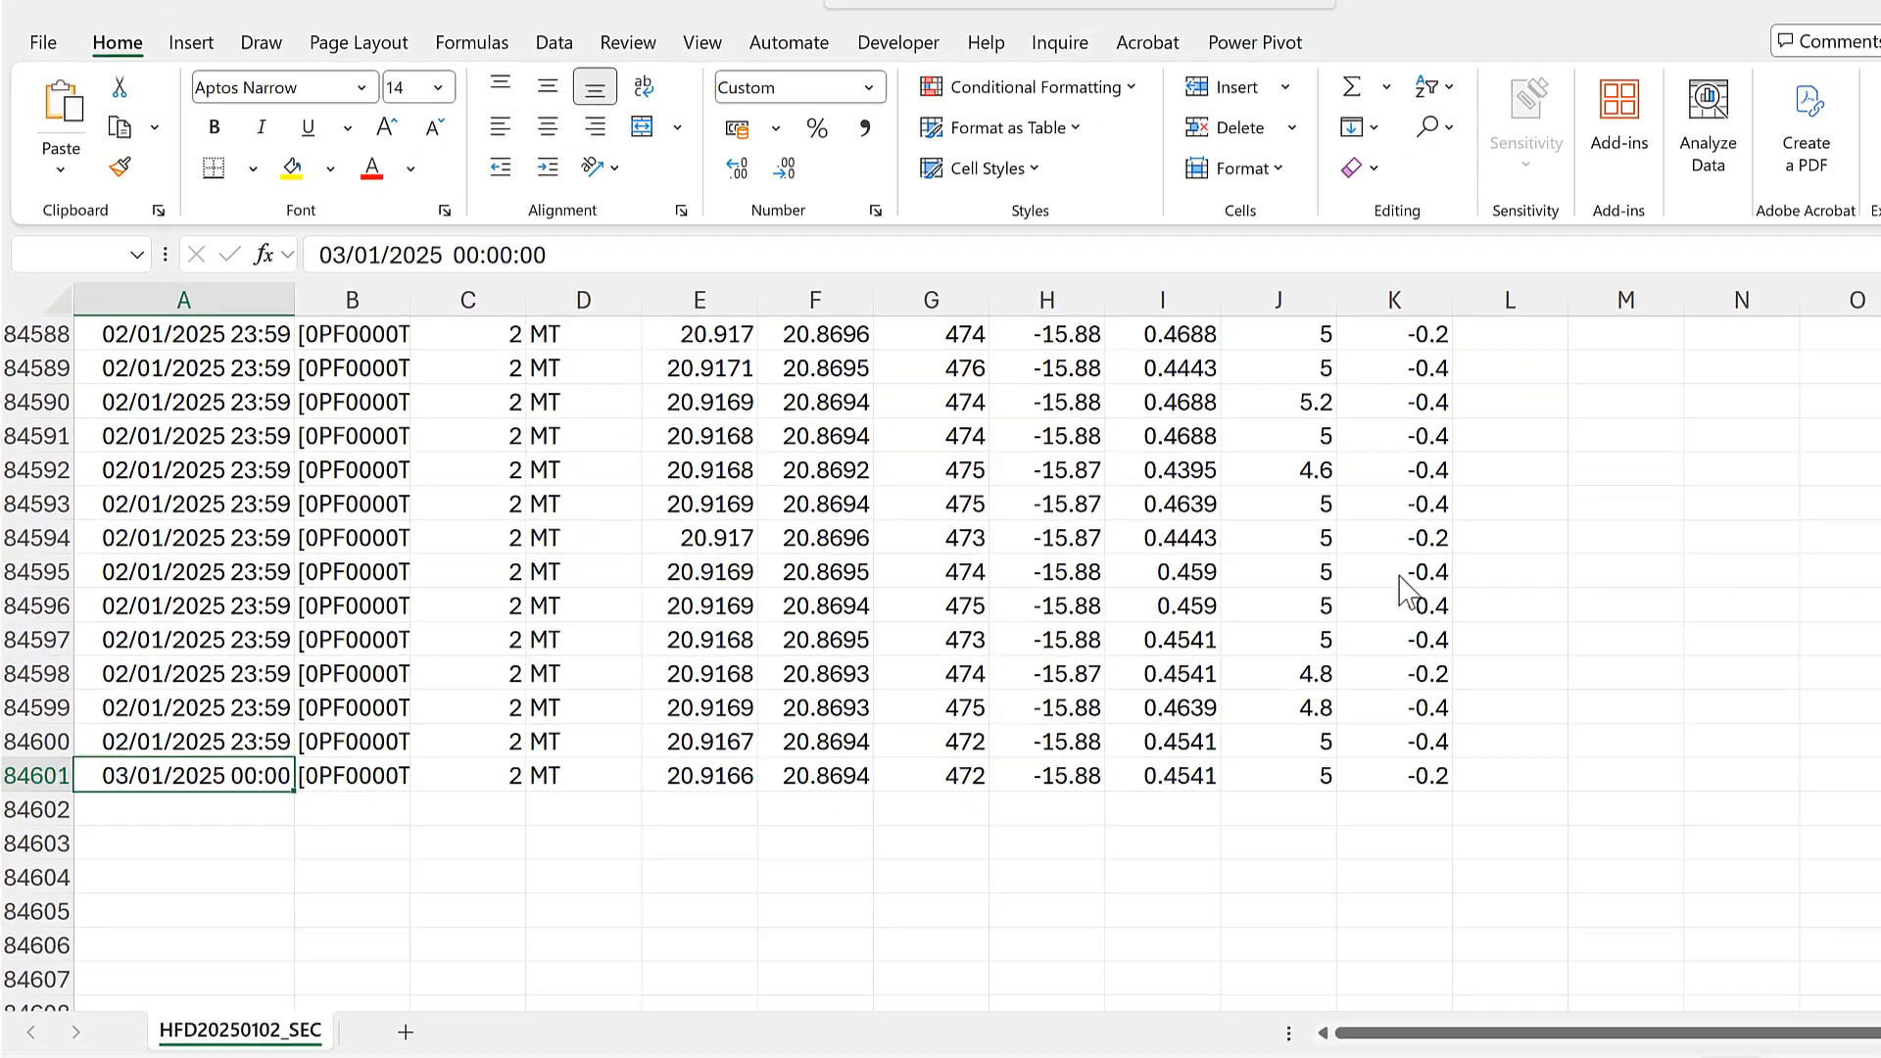
{"action": "key", "text": "ctrl+w"}
{"action": "left_click", "coordinate": [1091, 890]}
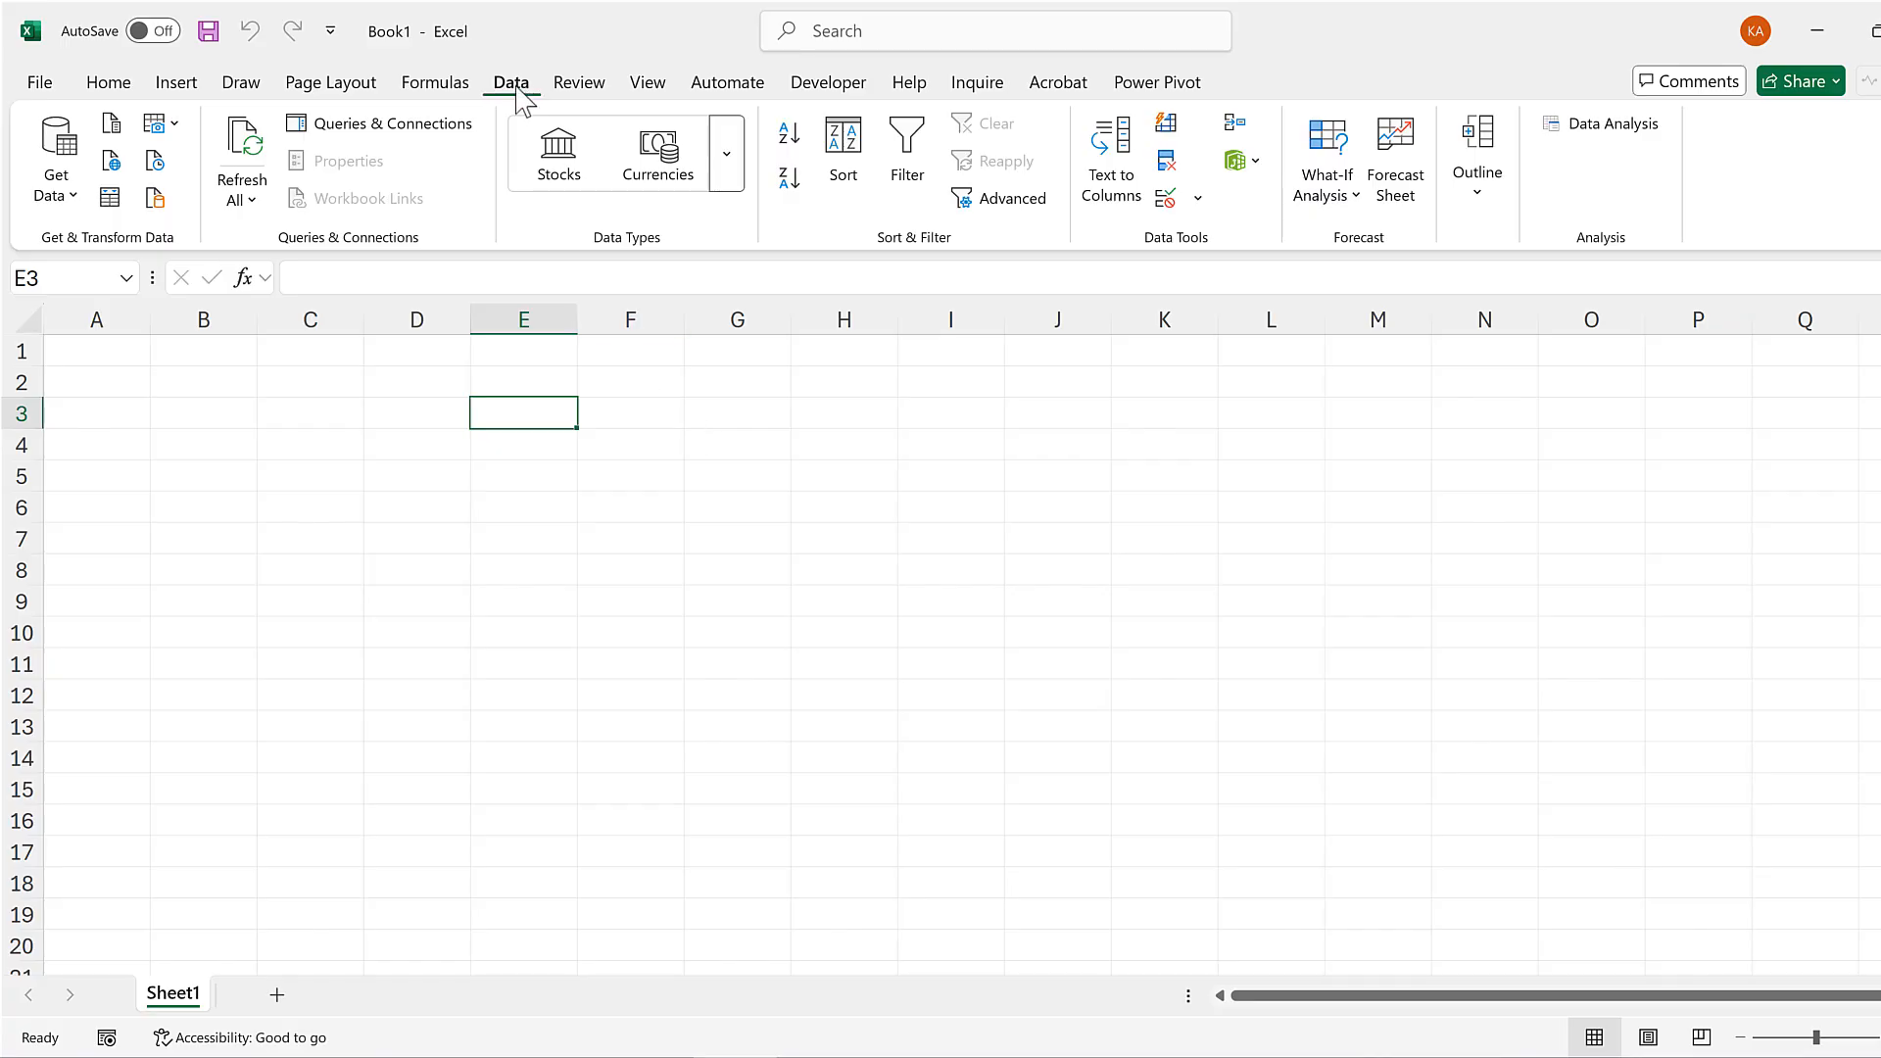
Import the Desktop folder HFD_Data as a folder data source and open its file list for transformation in Power Query
{"action": "left_click", "coordinate": [56, 195]}
{"action": "mouse_move", "coordinate": [138, 250]}
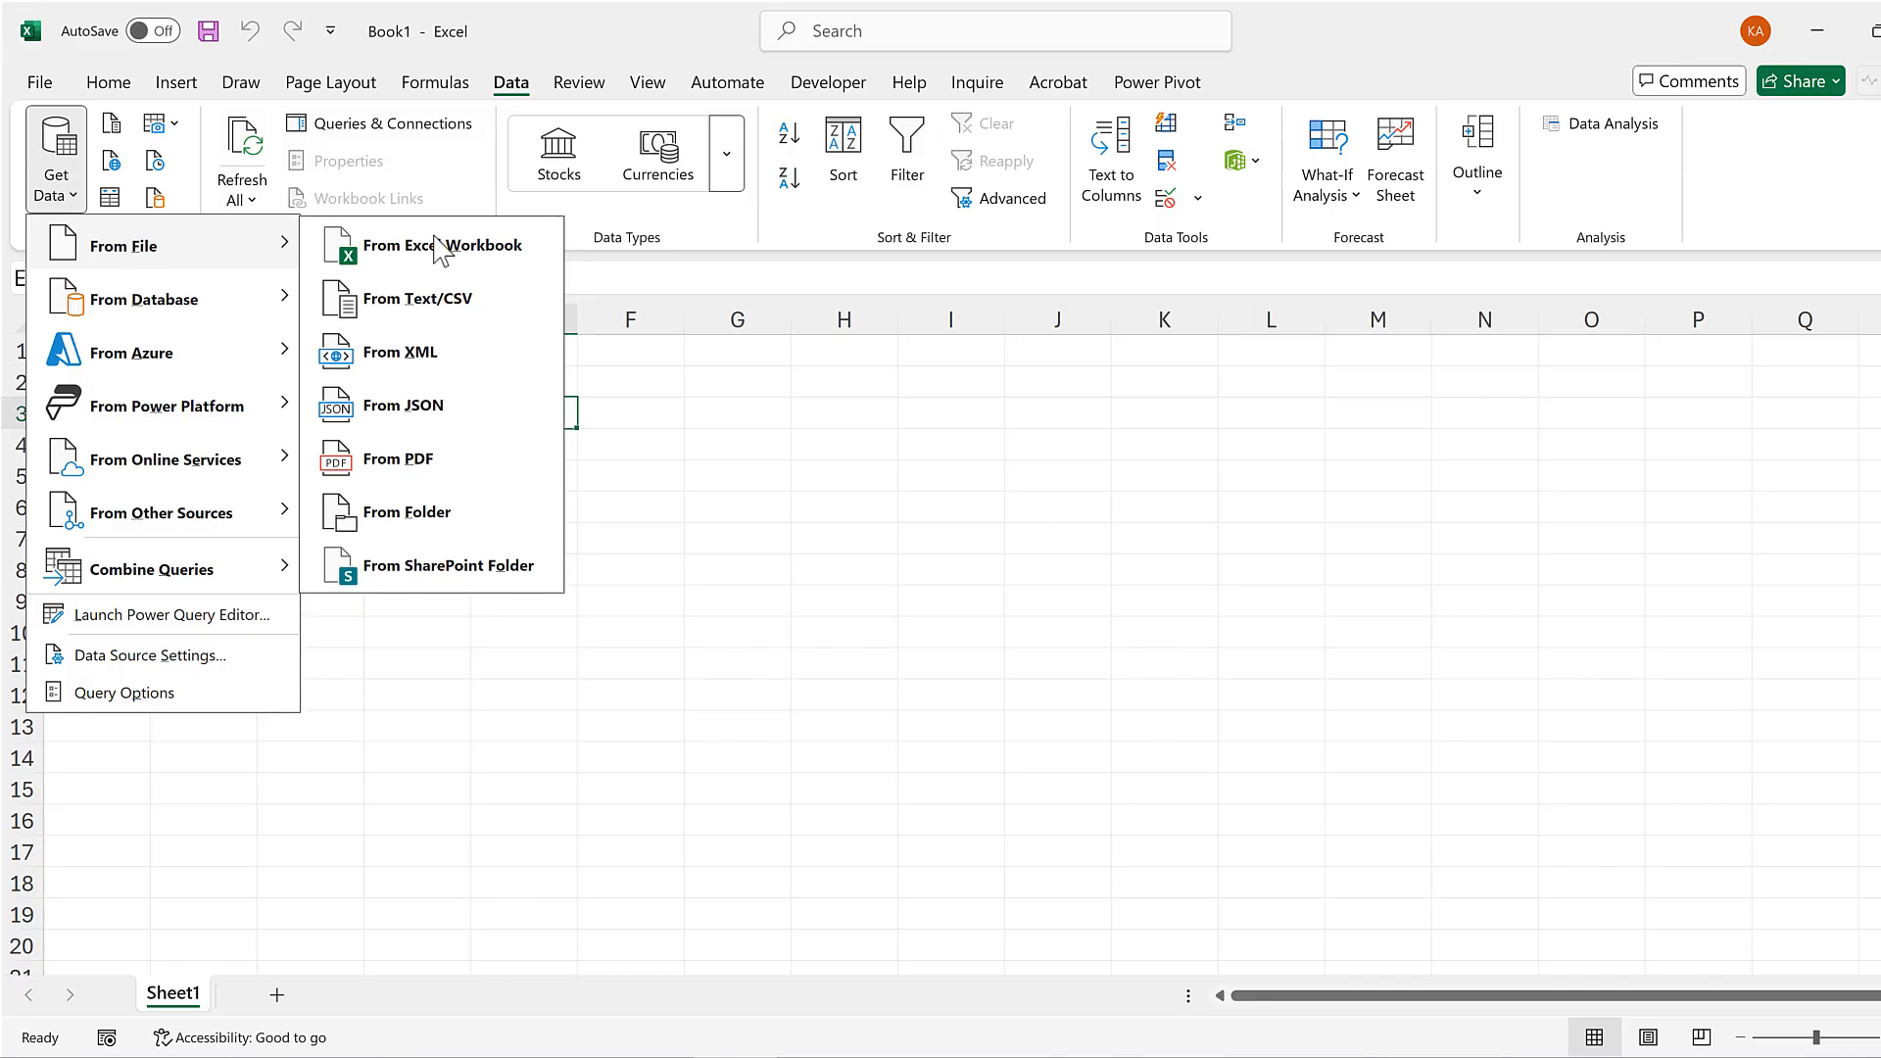
{"action": "left_click", "coordinate": [454, 528]}
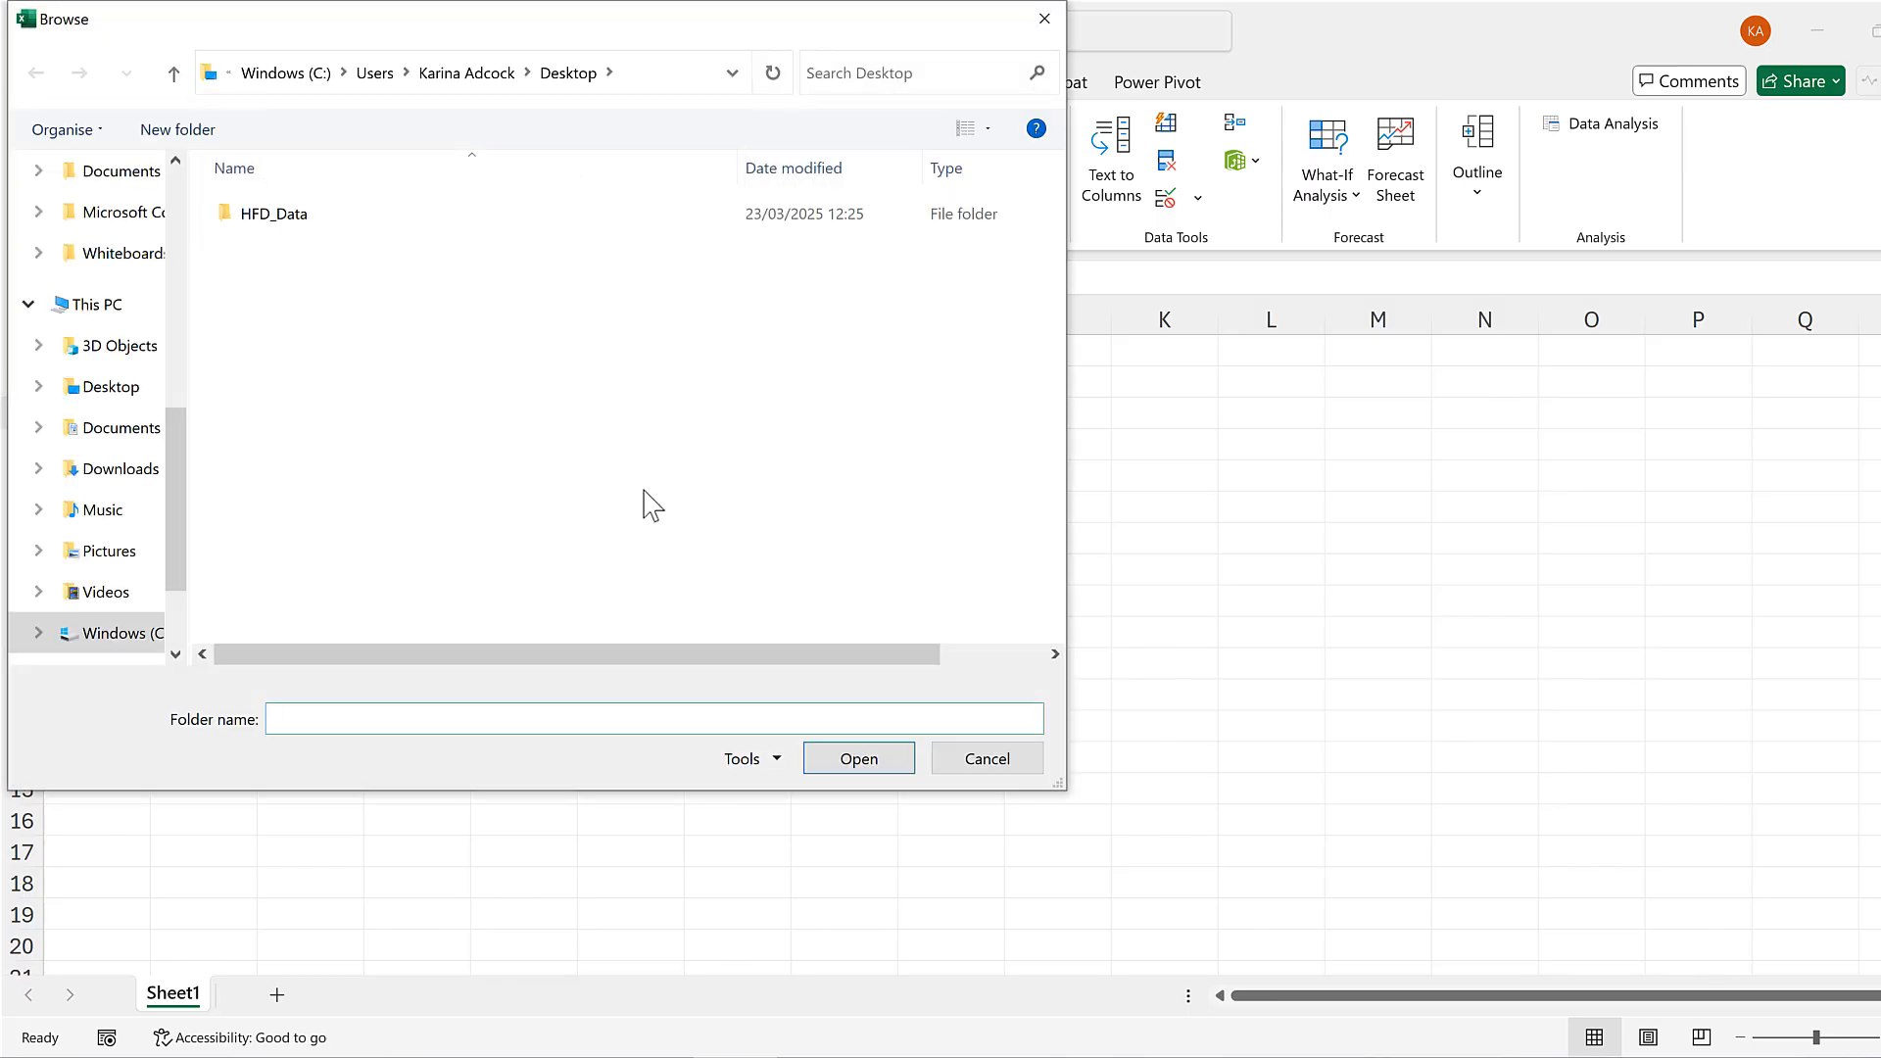
{"action": "left_click", "coordinate": [281, 218]}
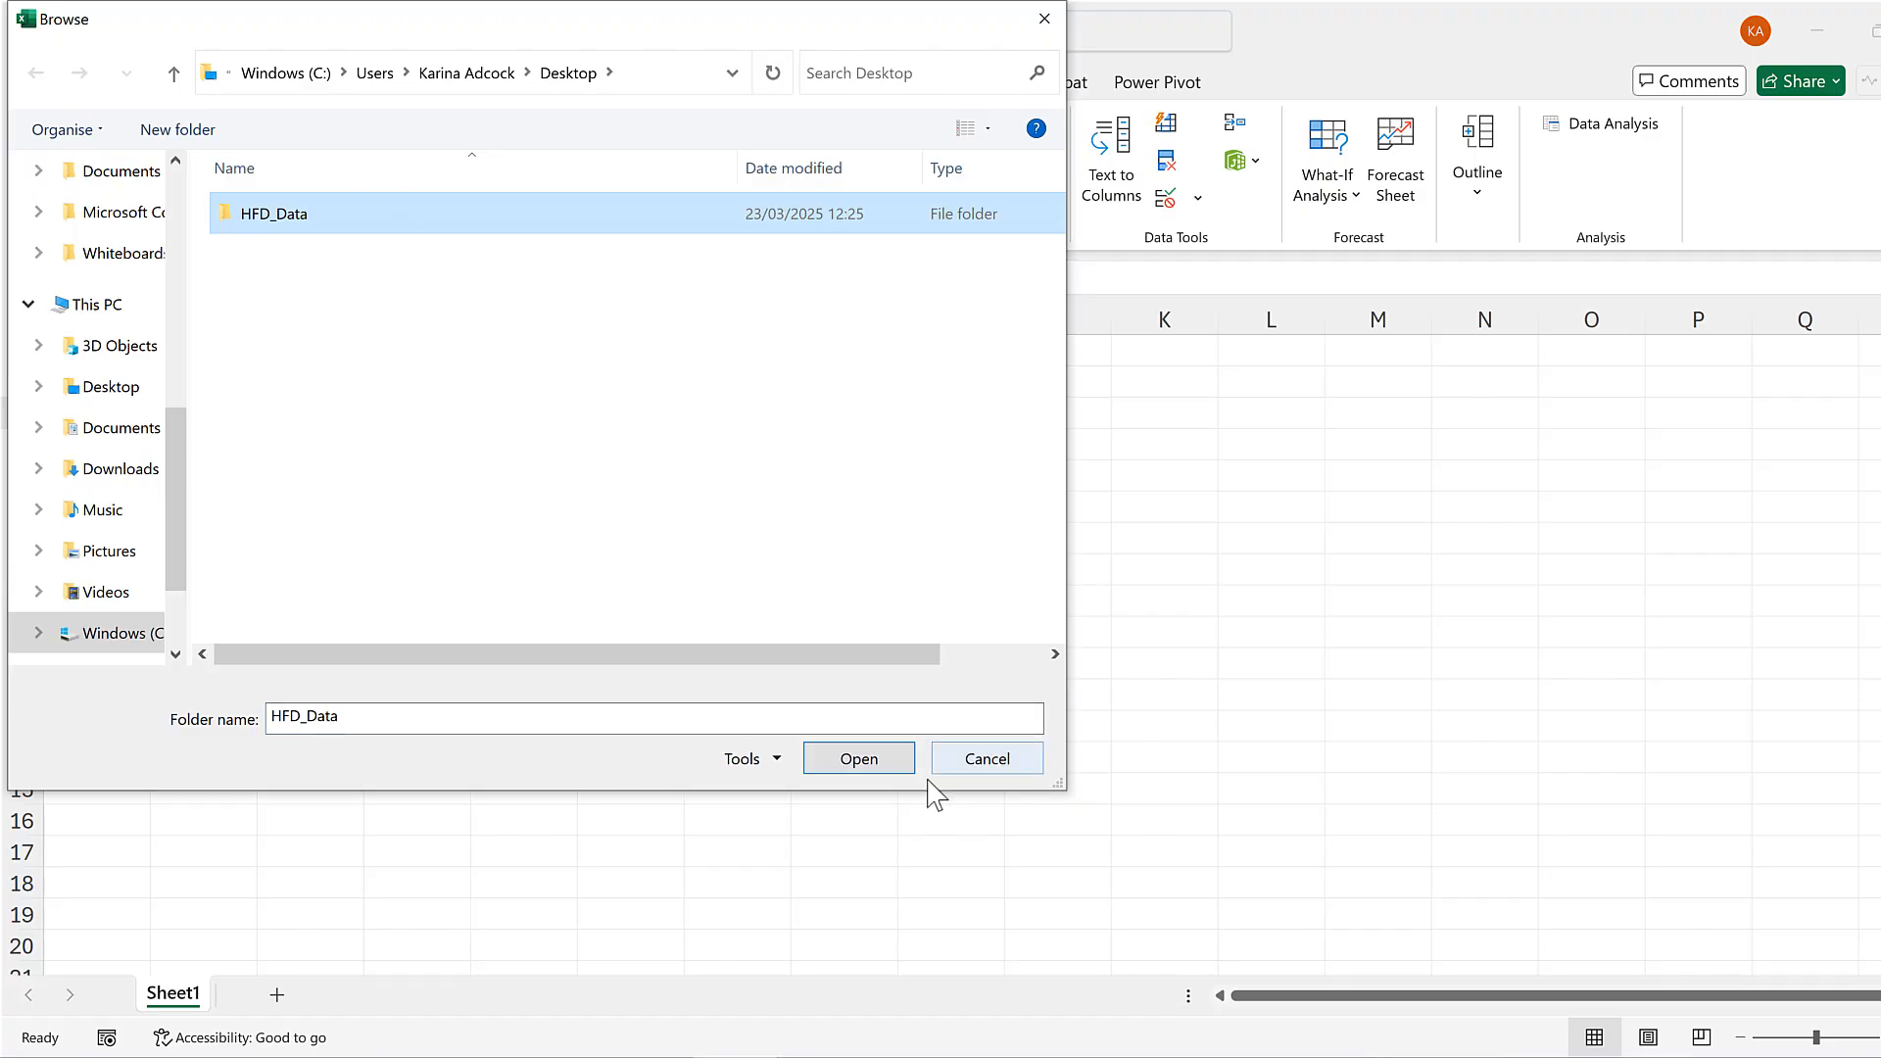
{"action": "left_click", "coordinate": [878, 764]}
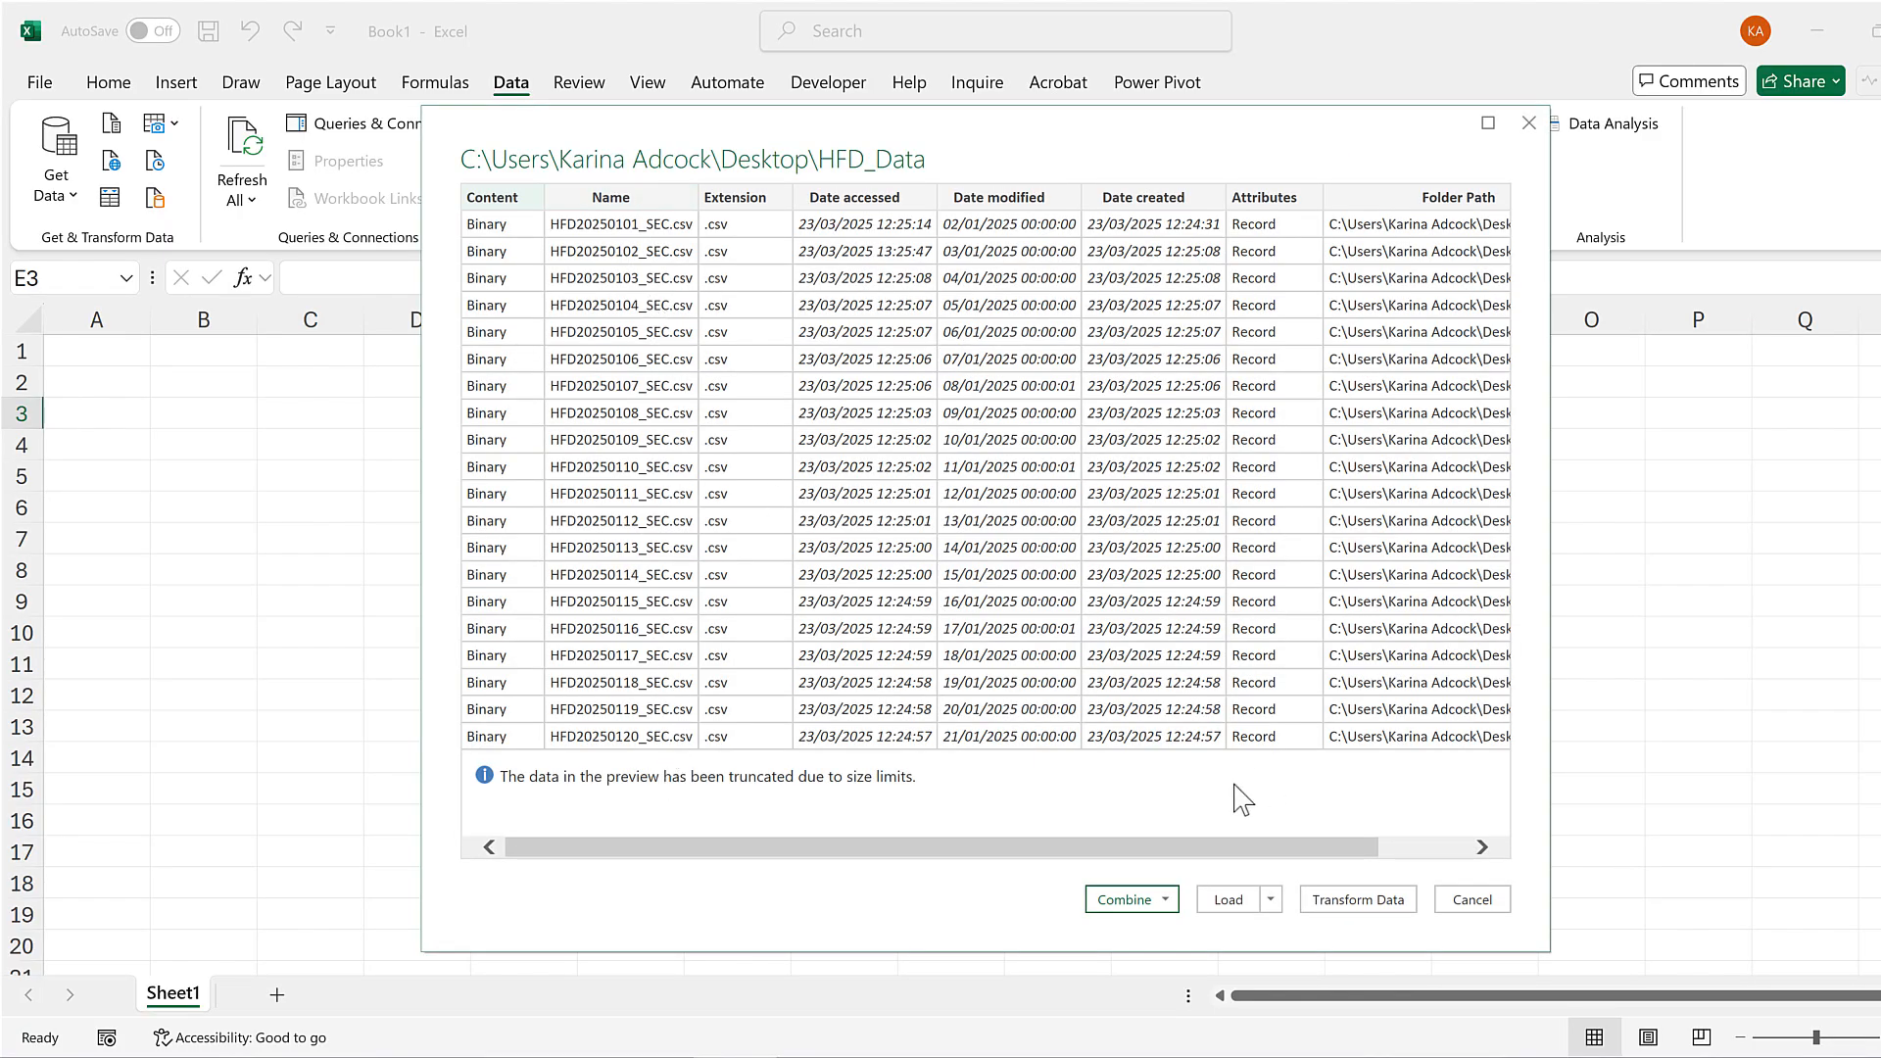
{"action": "left_click", "coordinate": [1373, 912]}
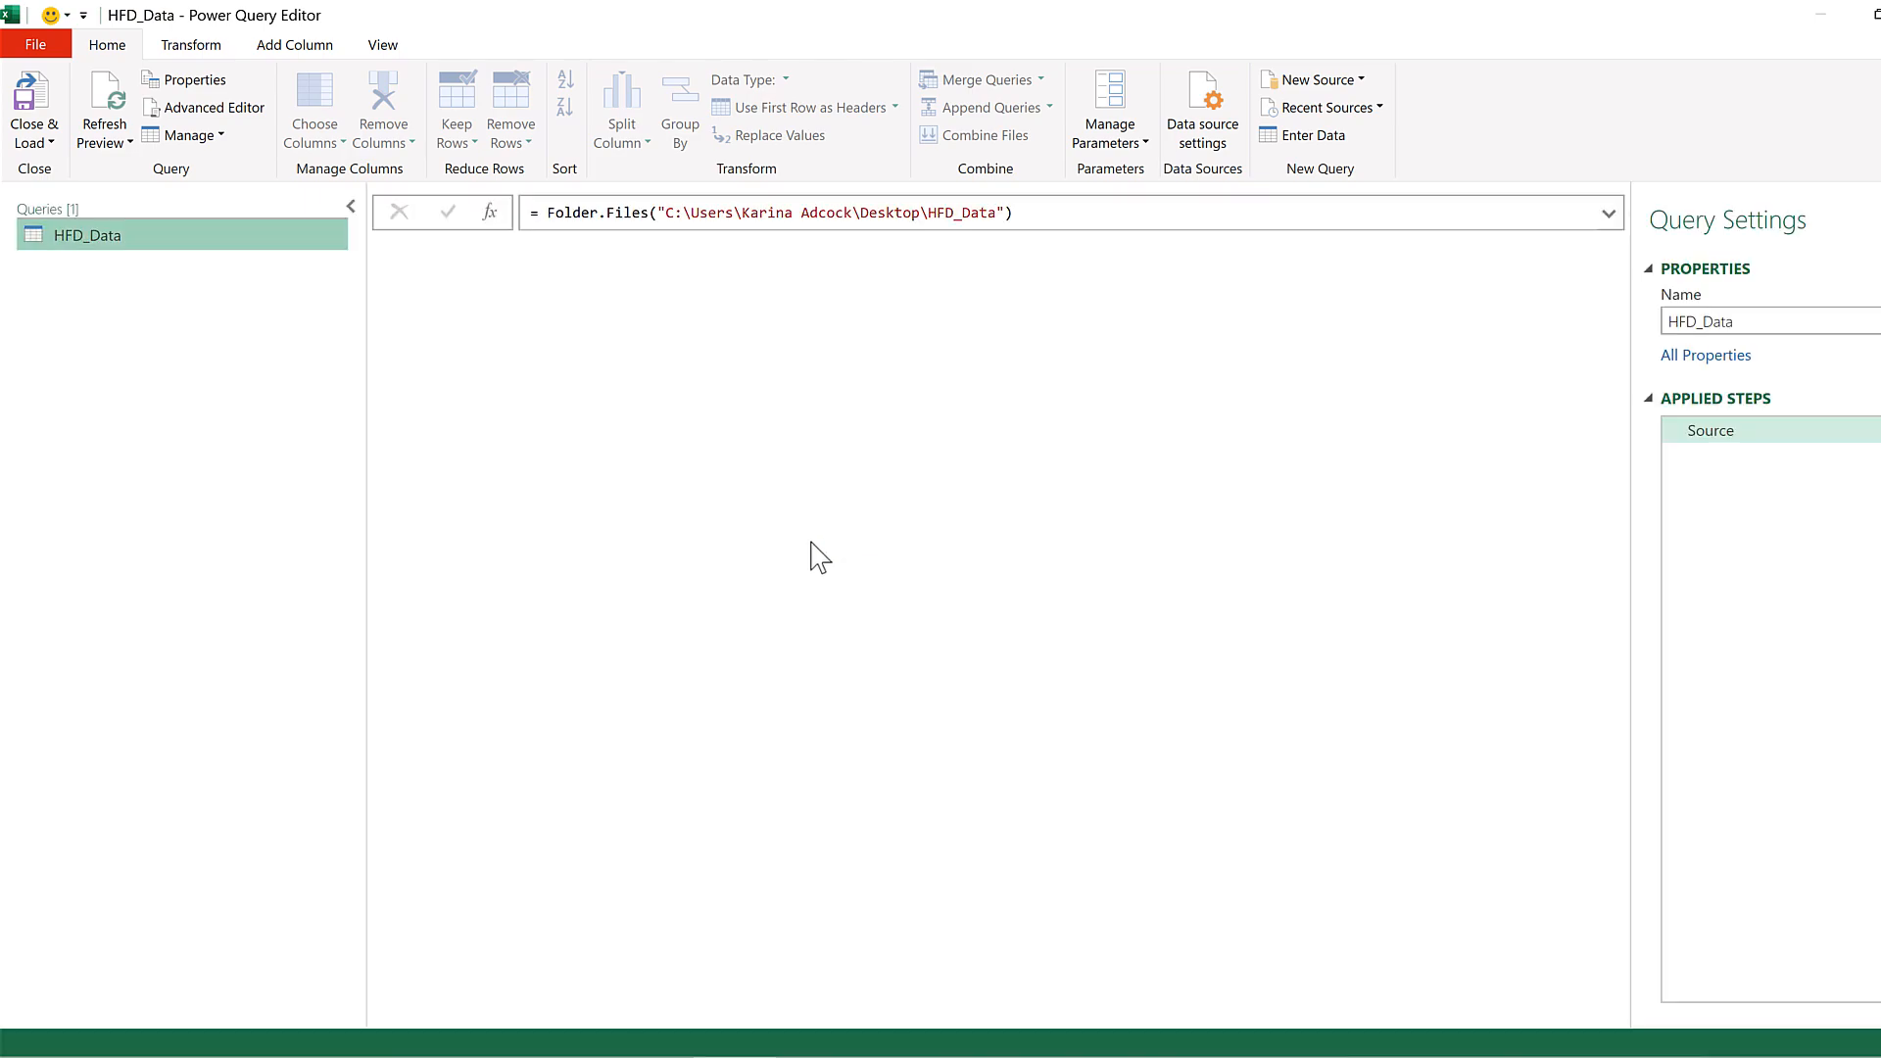
Filter the Name column to keep only the files HFD20250204_SEC.csv through HFD20250214_SEC.csv
{"action": "left_click", "coordinate": [730, 251]}
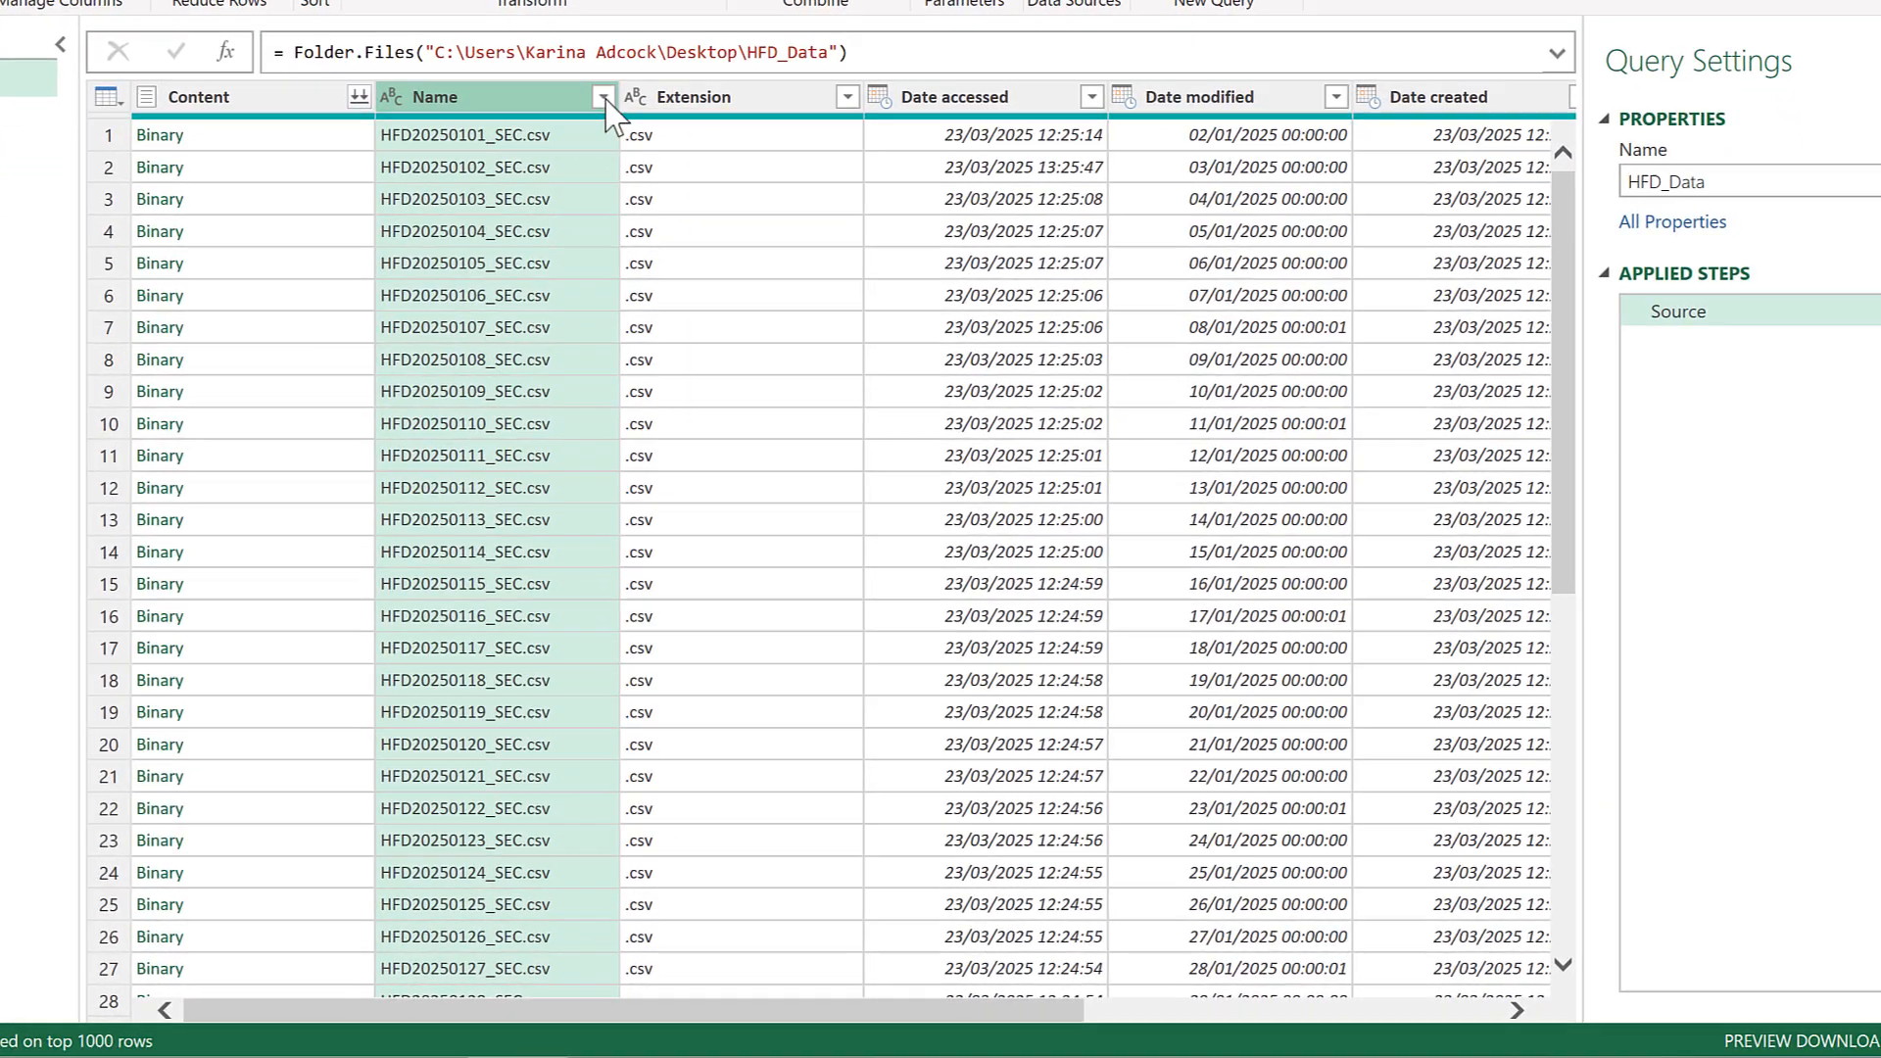
{"action": "left_click", "coordinate": [605, 97]}
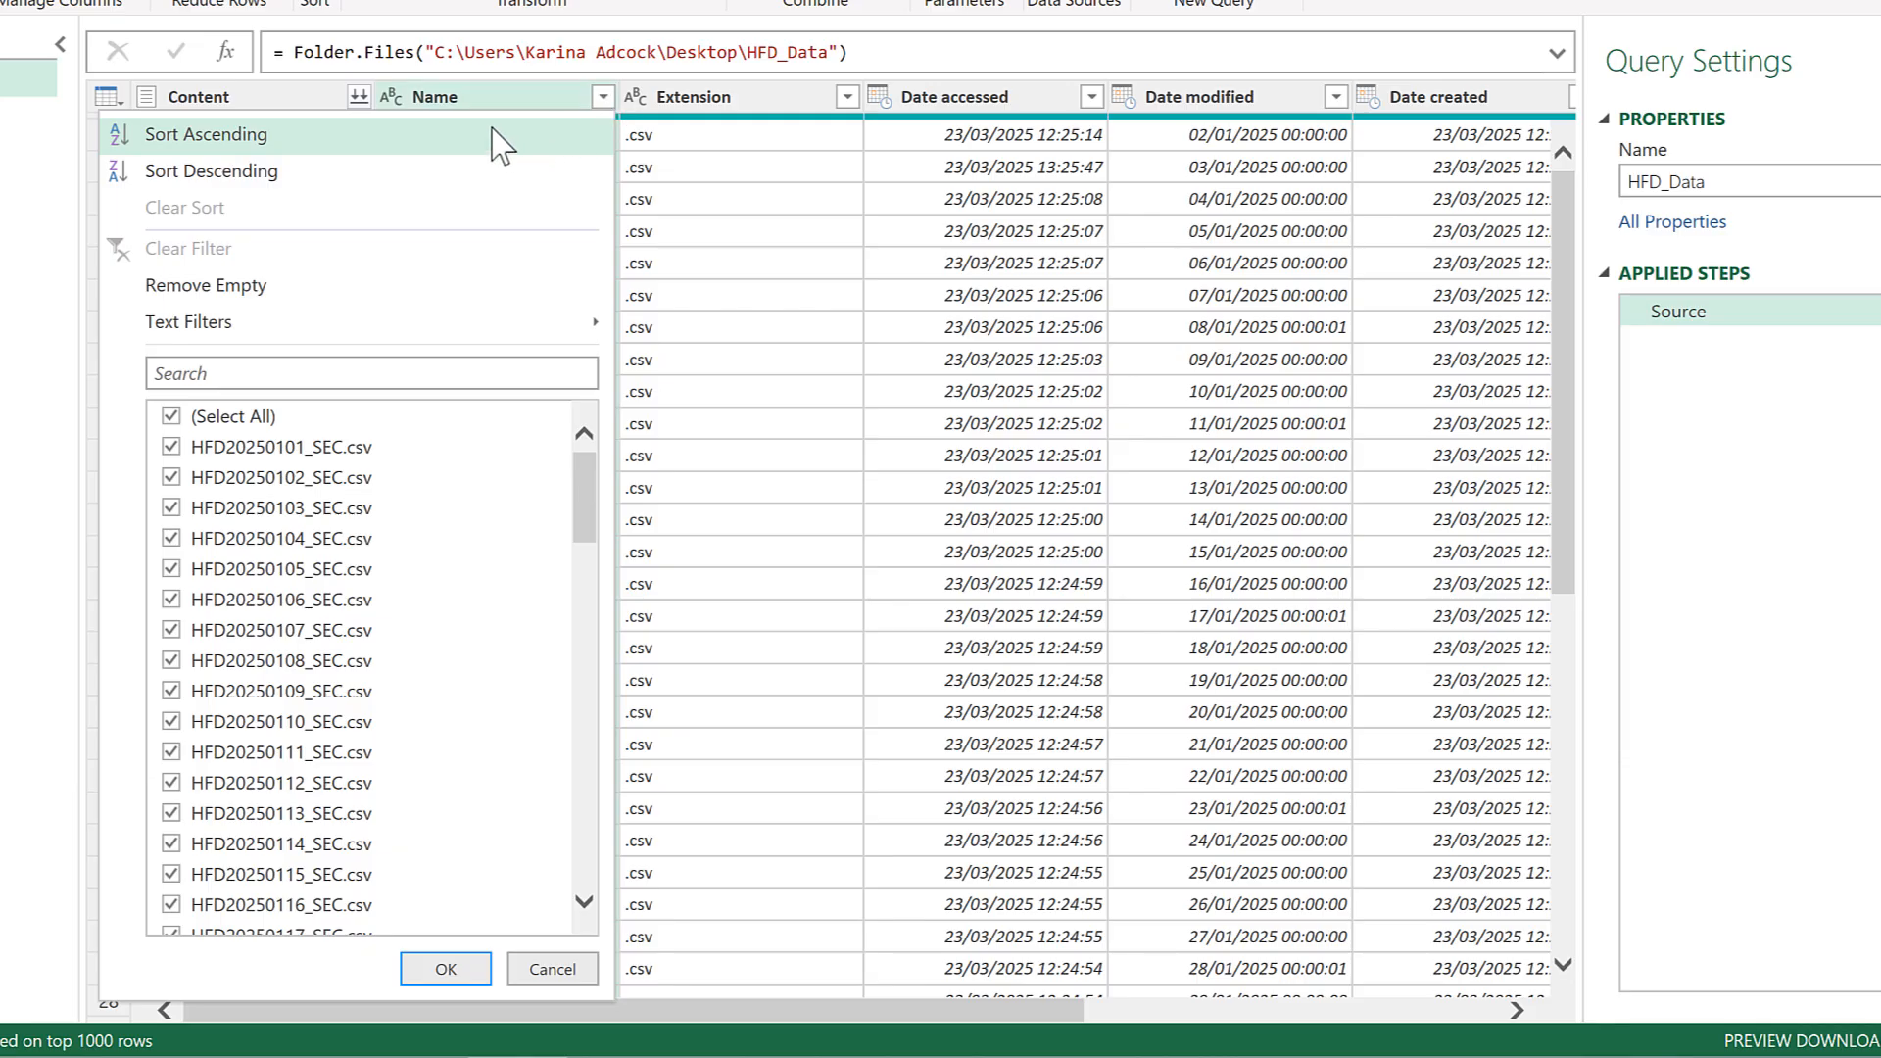
{"action": "left_click", "coordinate": [171, 417]}
{"action": "scroll", "coordinate": [427, 543], "scroll_direction": "down", "scroll_amount": 1}
{"action": "scroll", "coordinate": [432, 546], "scroll_direction": "down", "scroll_amount": 6}
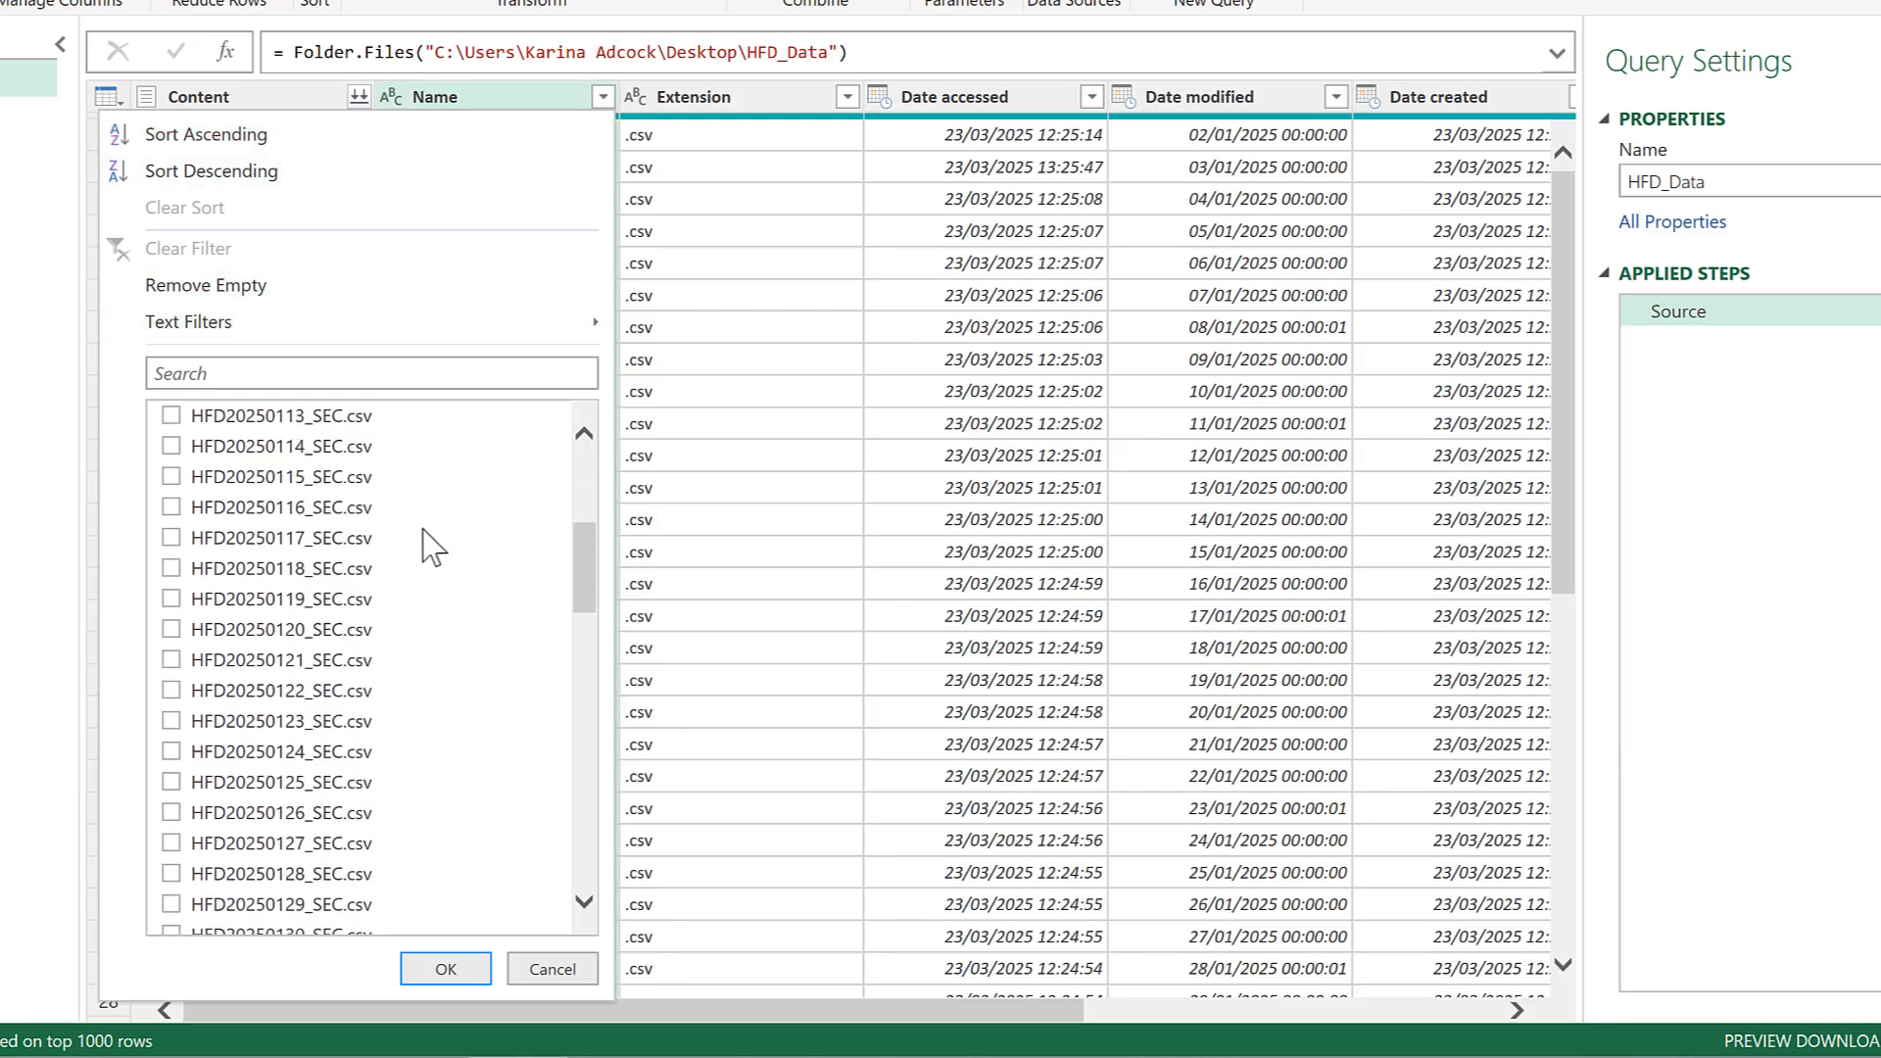
{"action": "scroll", "coordinate": [424, 531], "scroll_direction": "down", "scroll_amount": 3}
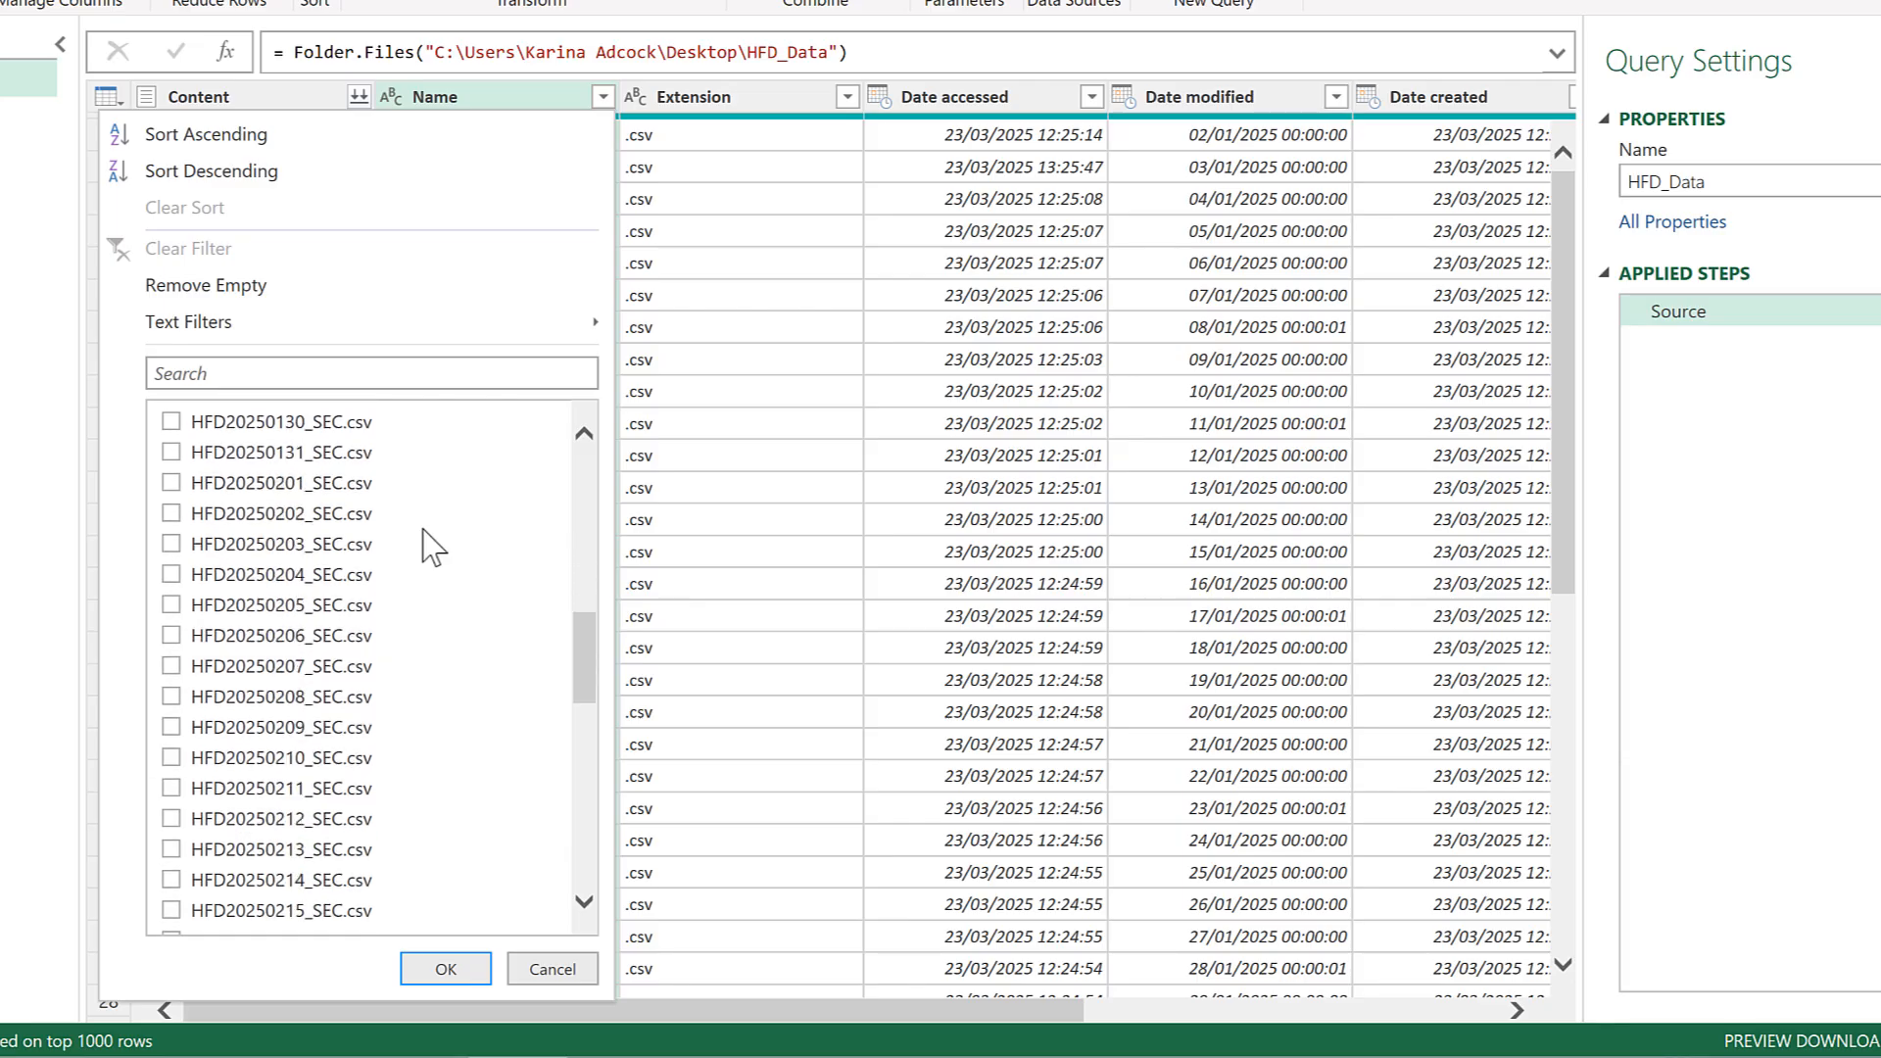
{"action": "left_click", "coordinate": [171, 526]}
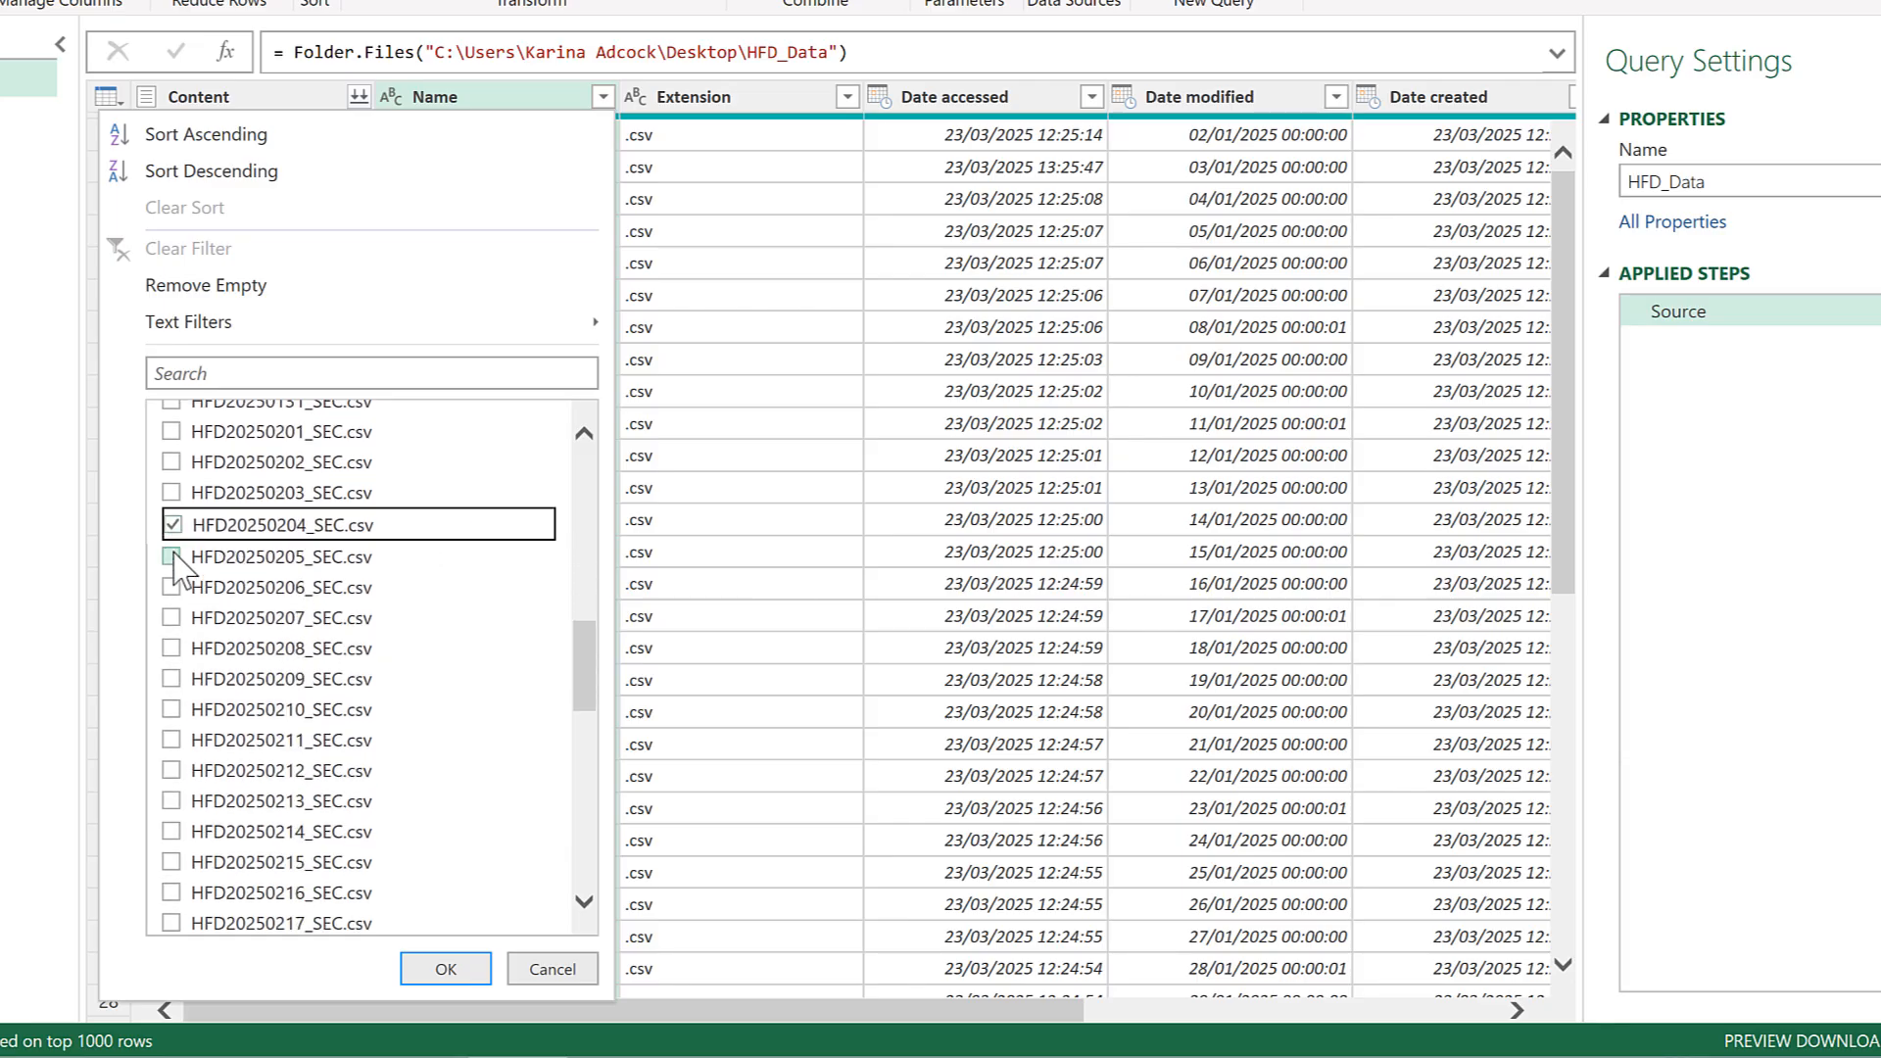
{"action": "left_click", "coordinate": [172, 556]}
{"action": "left_click", "coordinate": [172, 585]}
{"action": "left_click", "coordinate": [171, 618]}
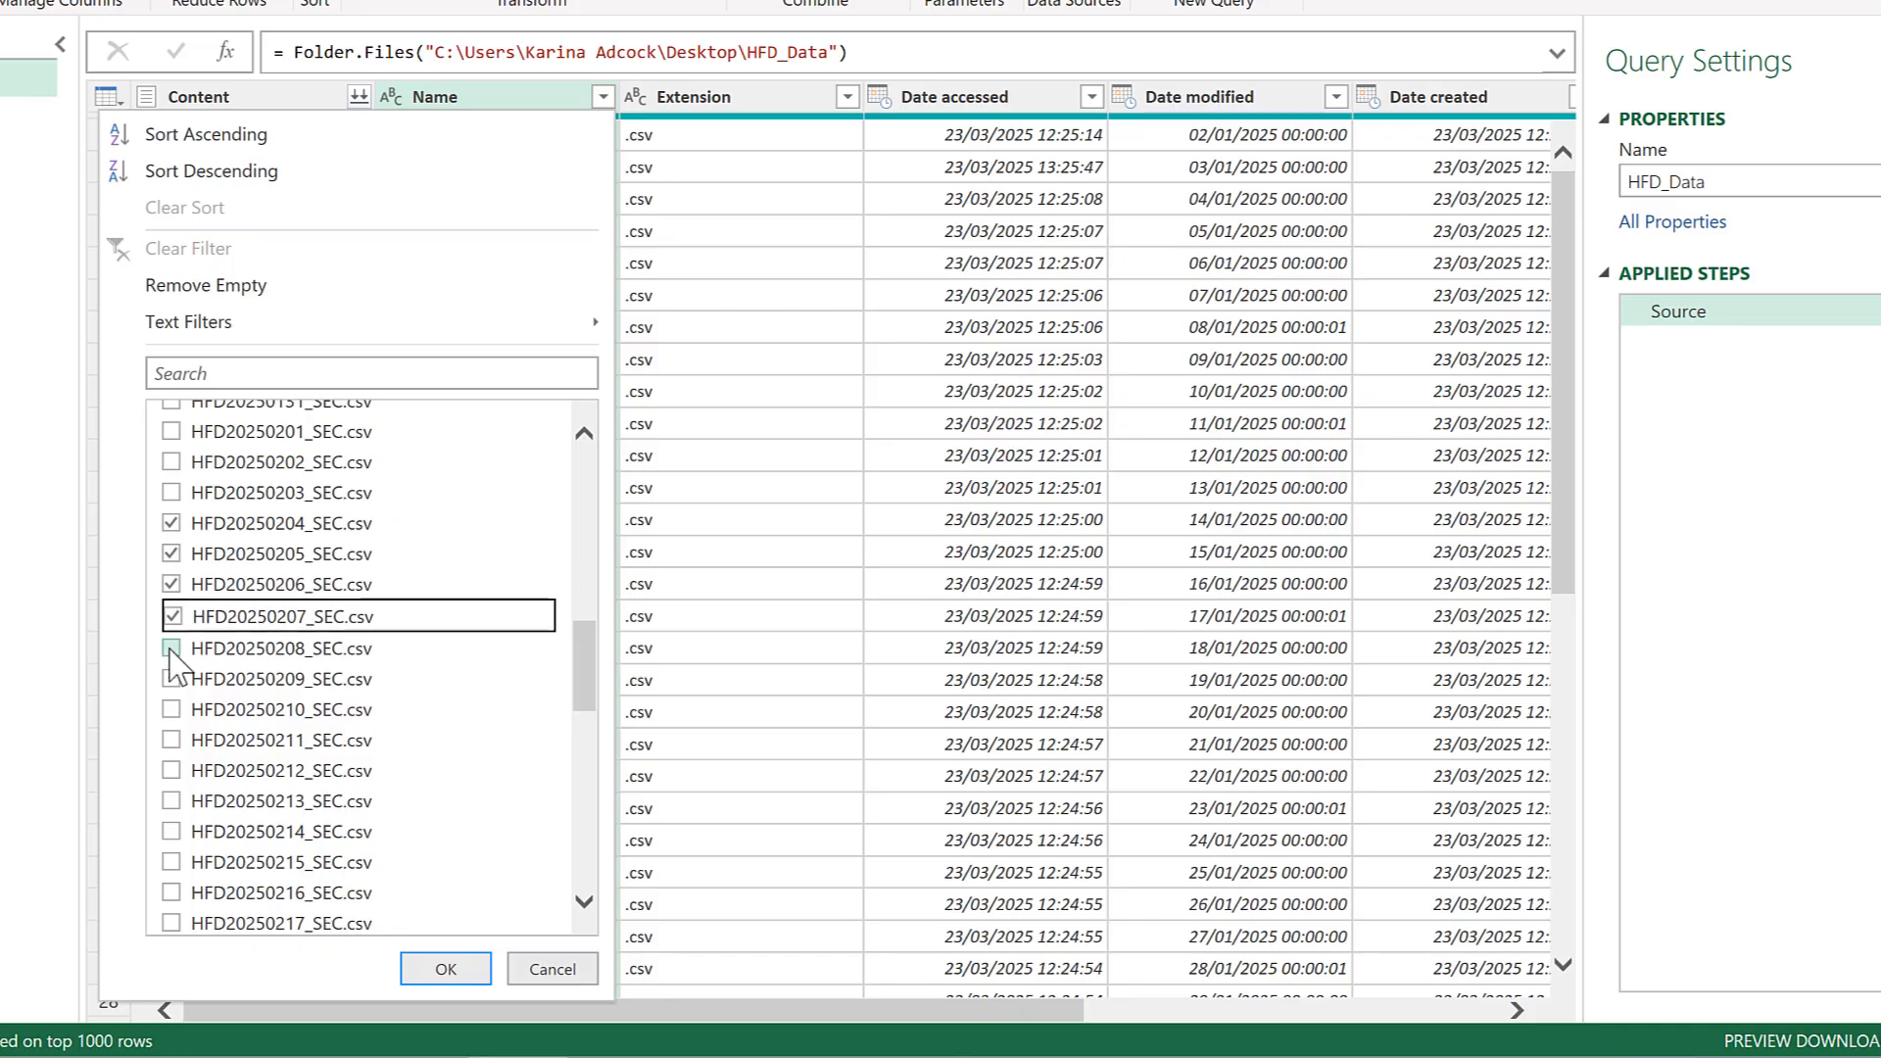
{"action": "left_click", "coordinate": [171, 647]}
{"action": "left_click", "coordinate": [172, 679]}
{"action": "left_click", "coordinate": [171, 711]}
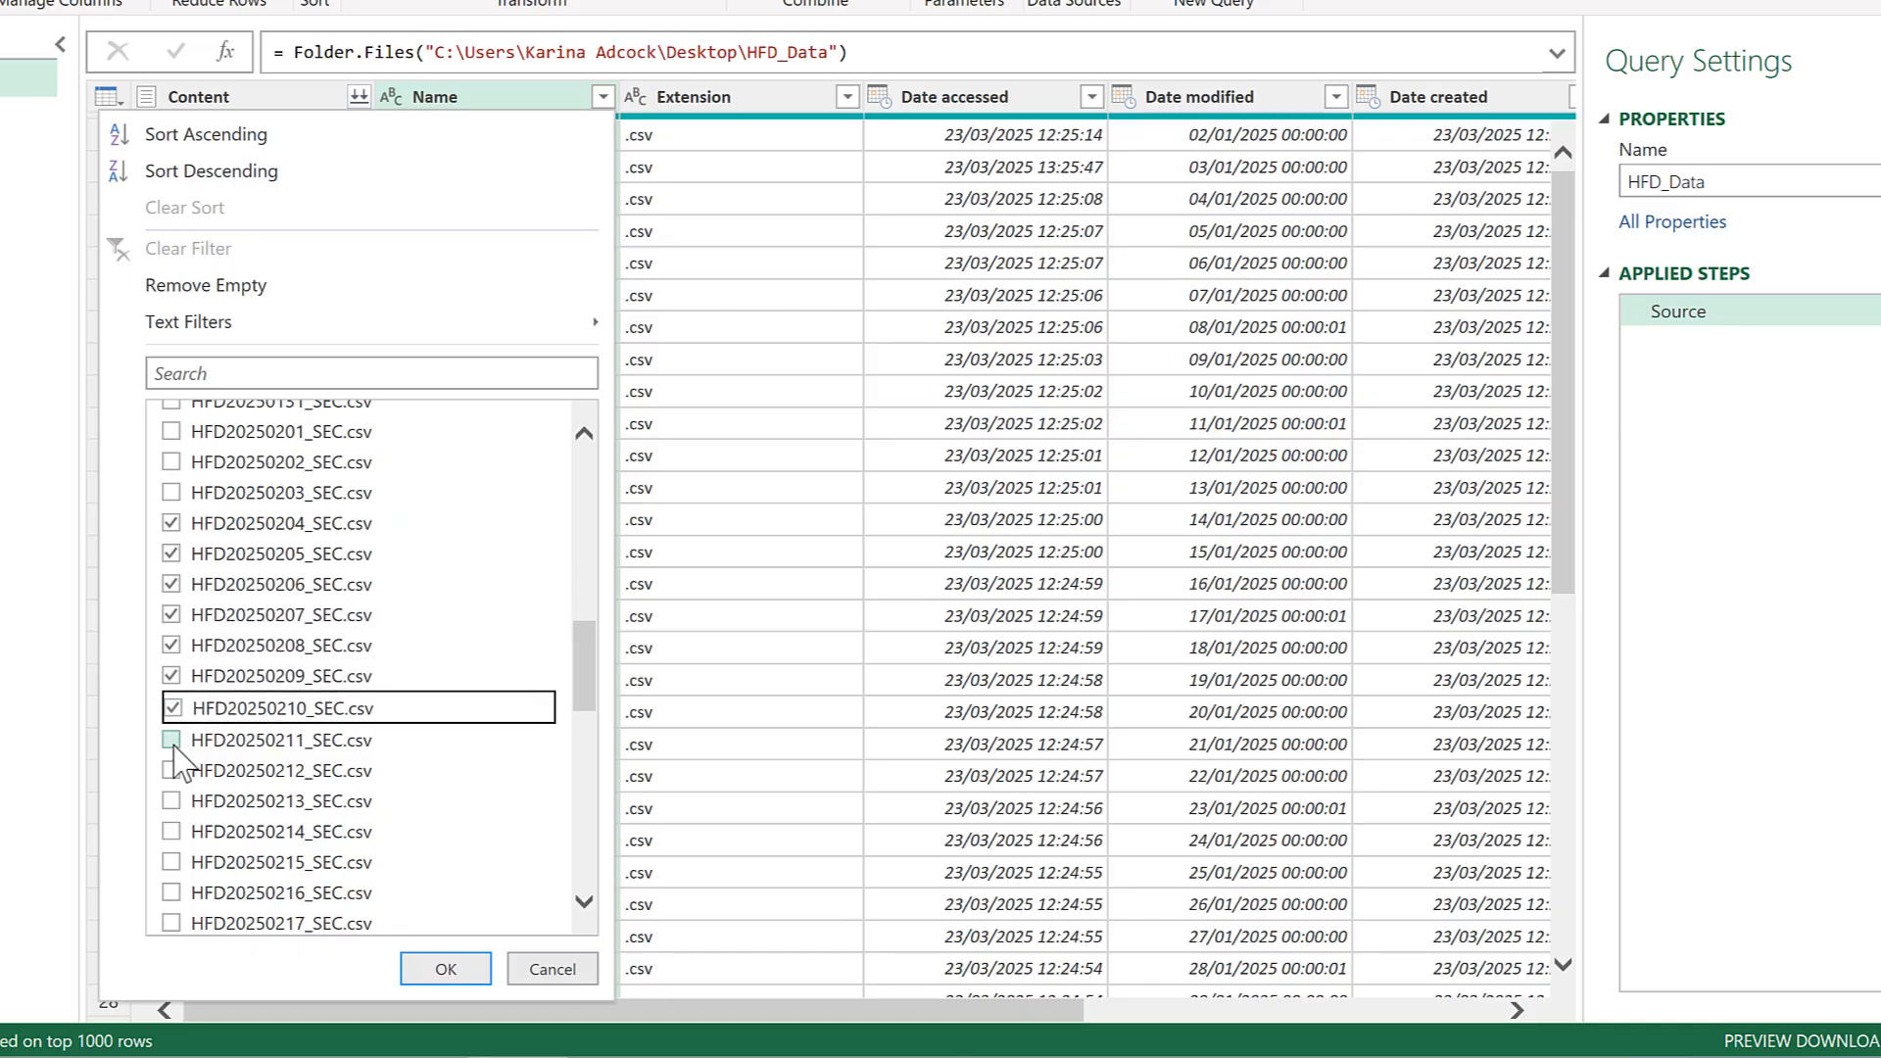
{"action": "left_click", "coordinate": [172, 741]}
{"action": "left_click", "coordinate": [171, 771]}
{"action": "left_click", "coordinate": [172, 801]}
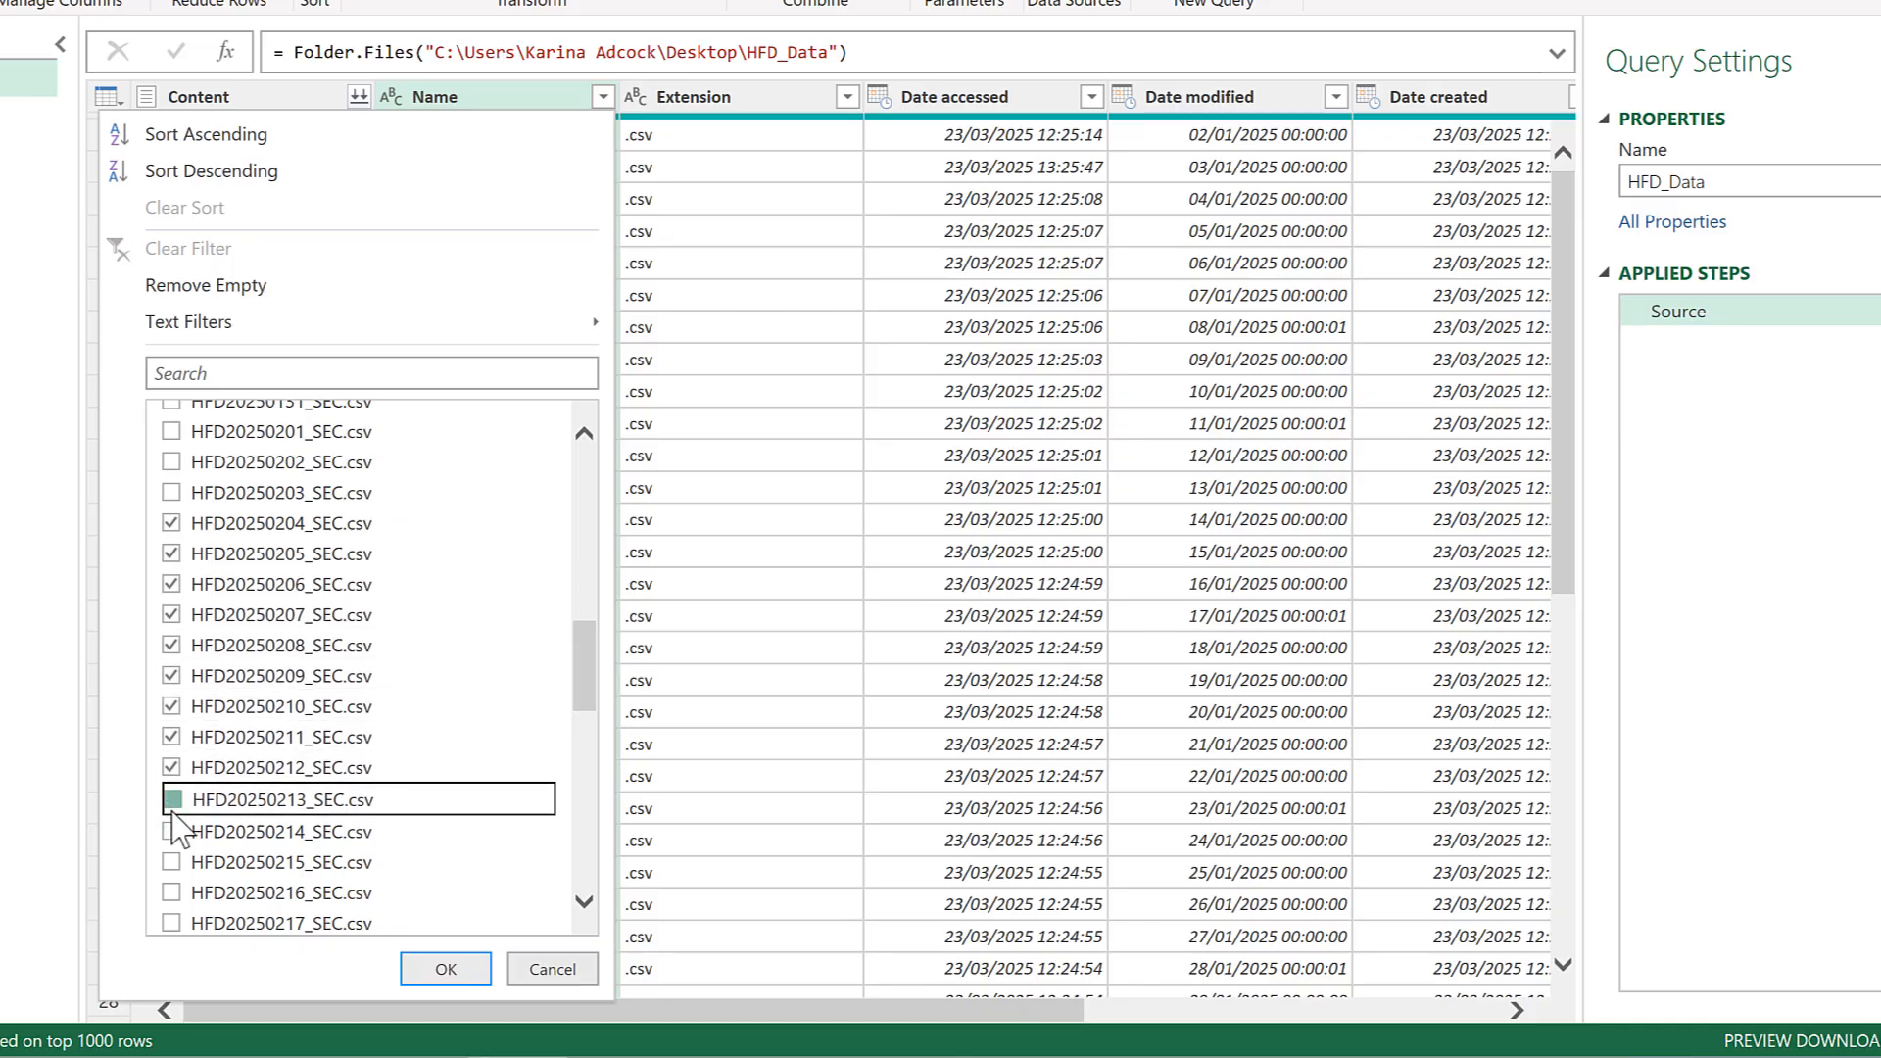
{"action": "left_click", "coordinate": [172, 832]}
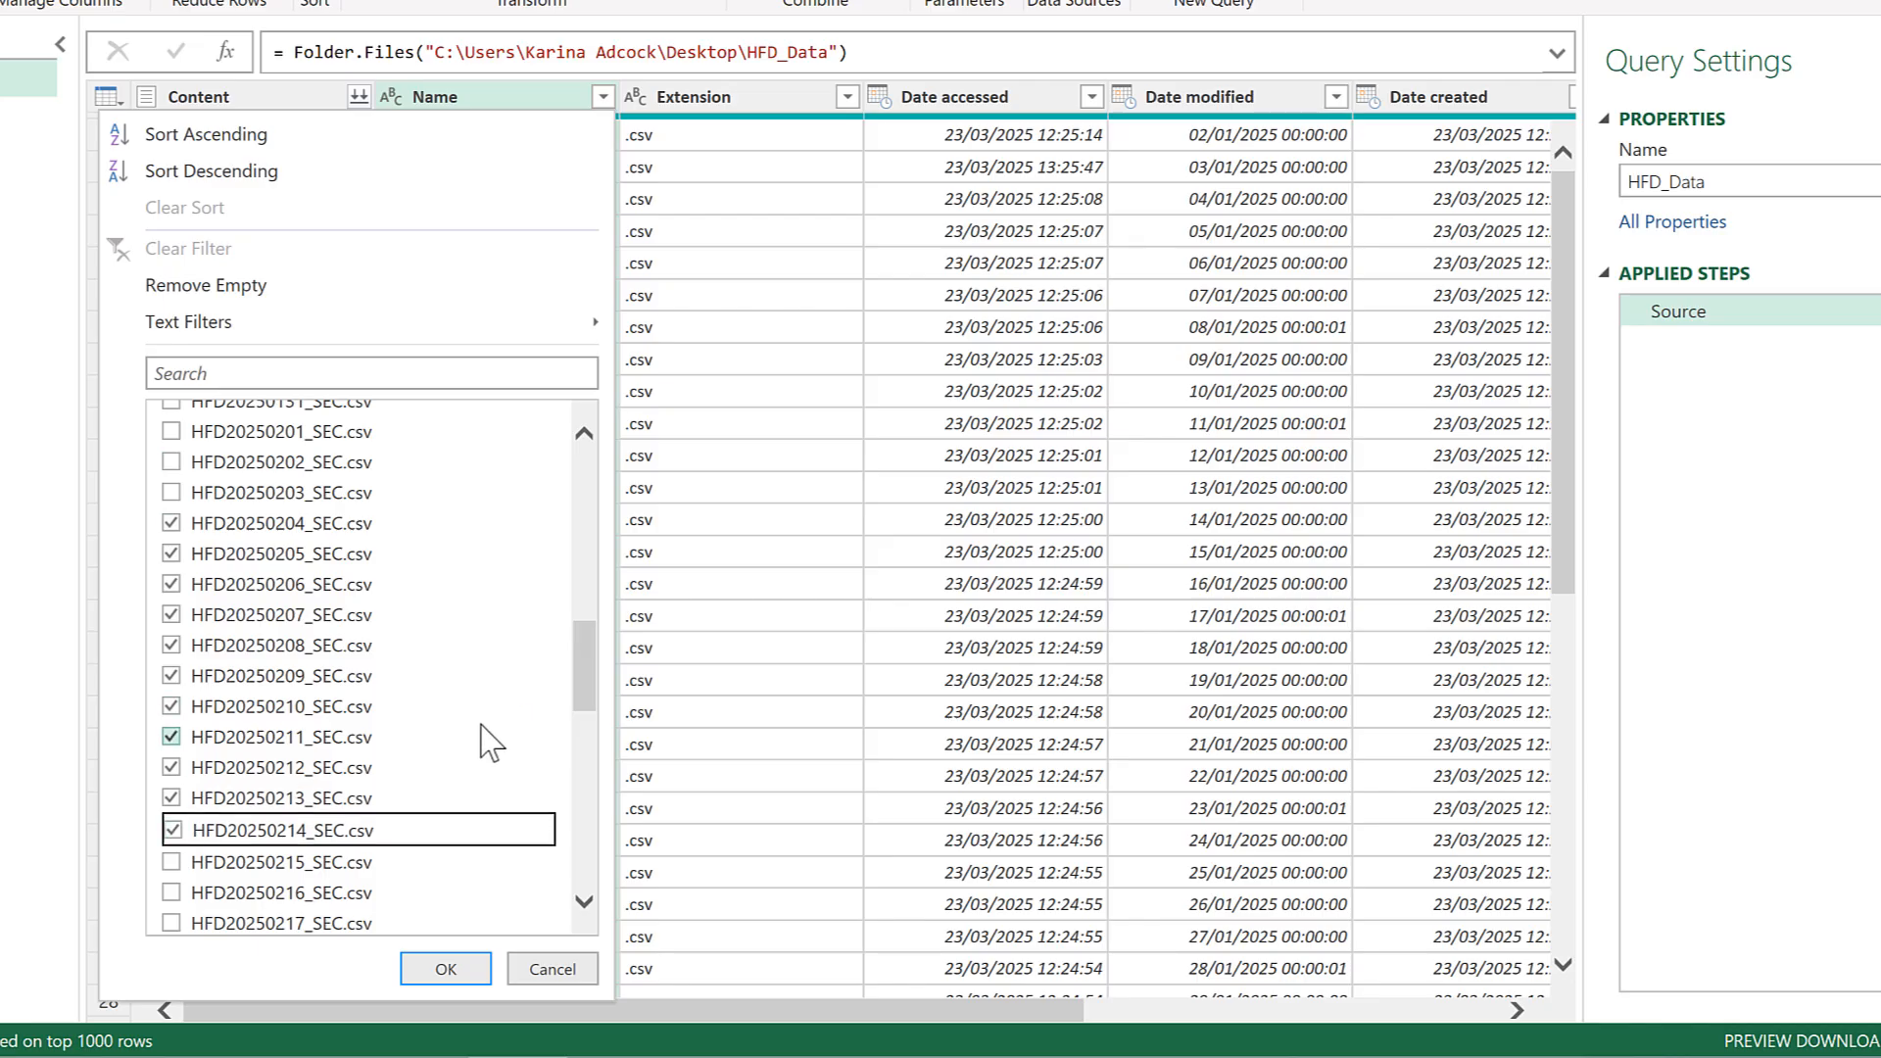
{"action": "left_click", "coordinate": [447, 971]}
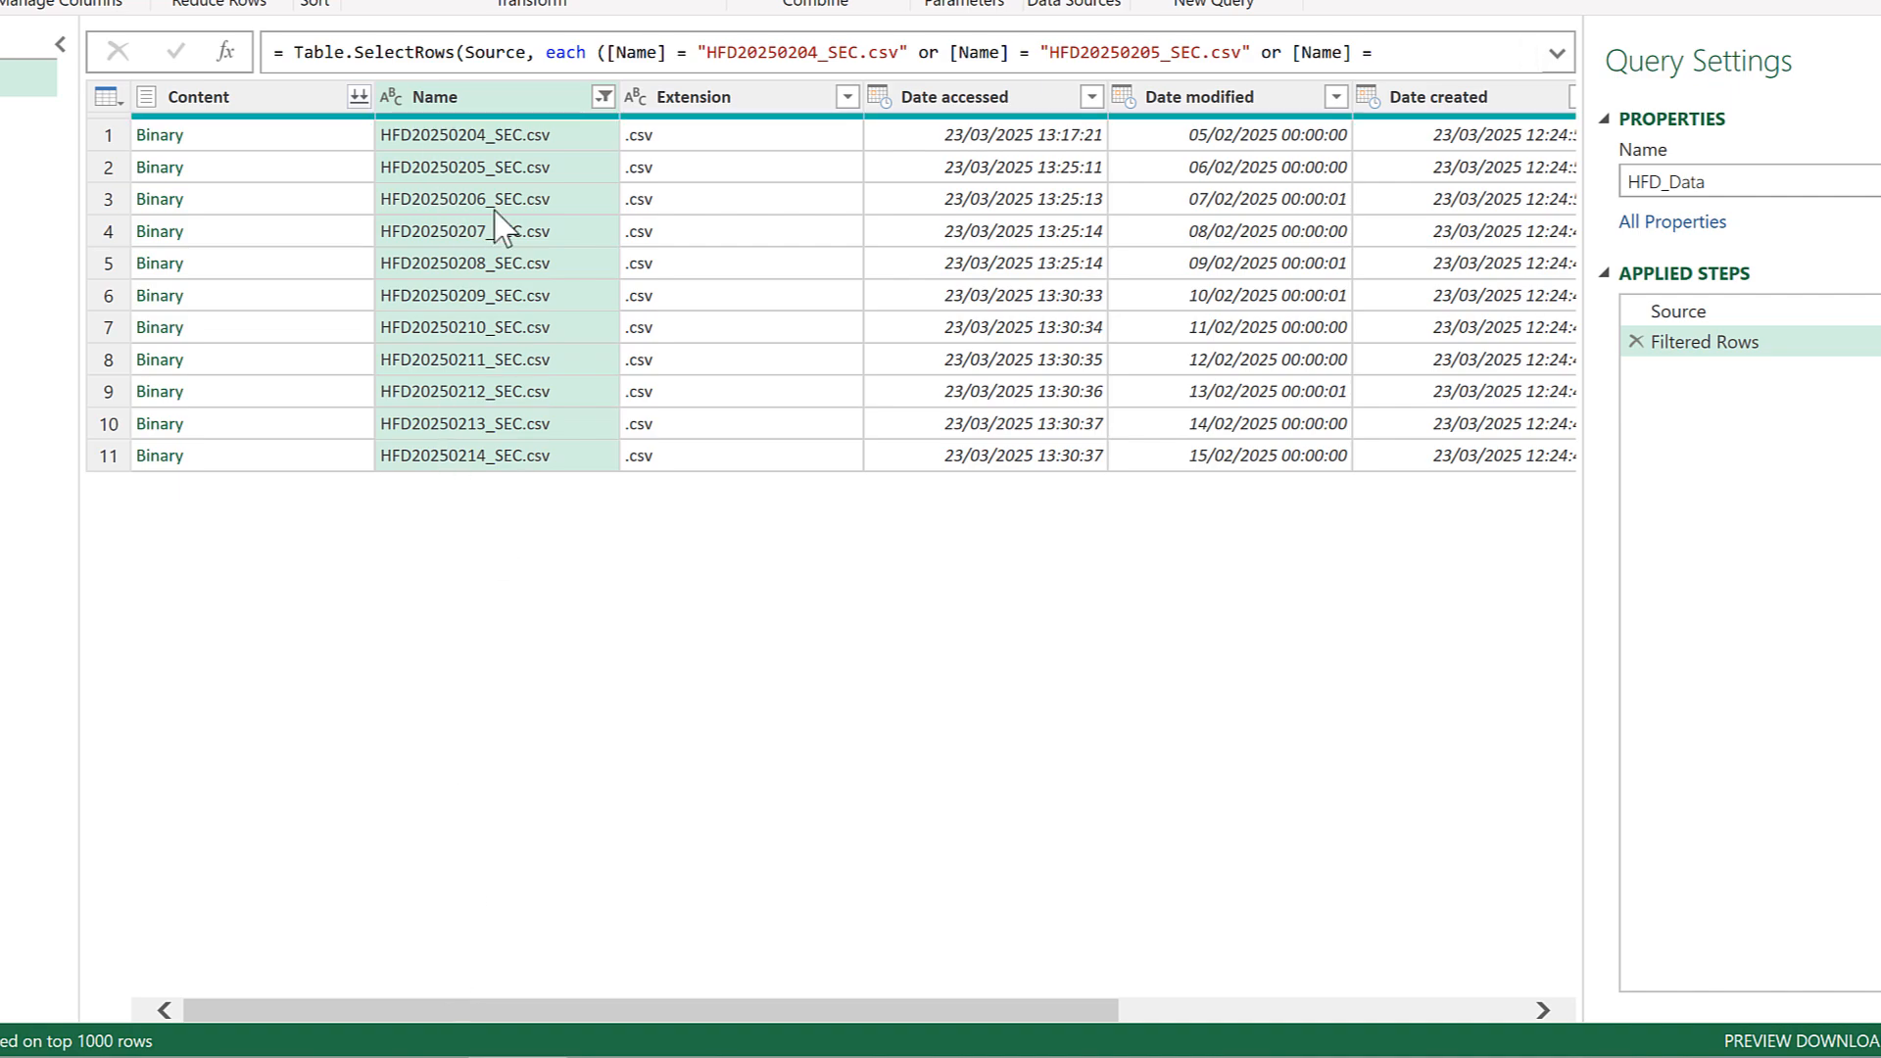
Combine the filtered files from the Content column, using the first file as sample and comma as delimiter
{"action": "left_click", "coordinate": [297, 96]}
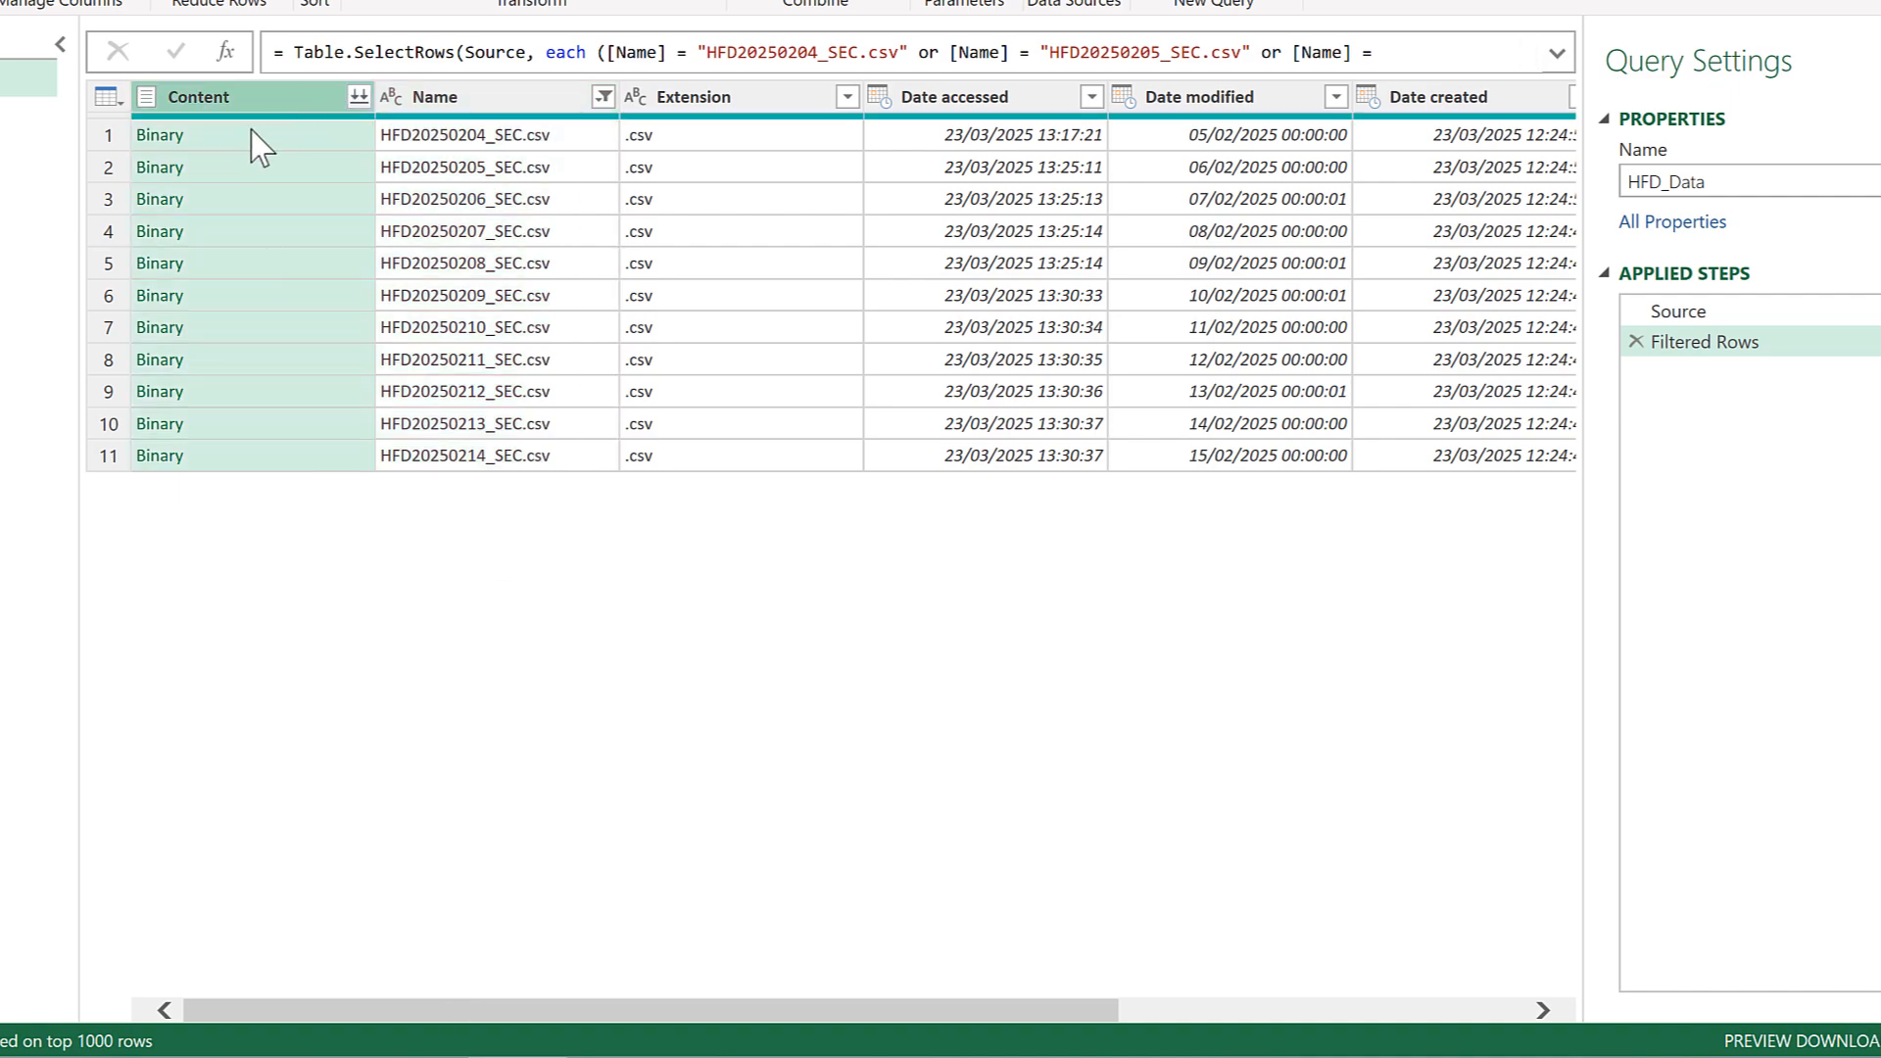
{"action": "left_click", "coordinate": [359, 96]}
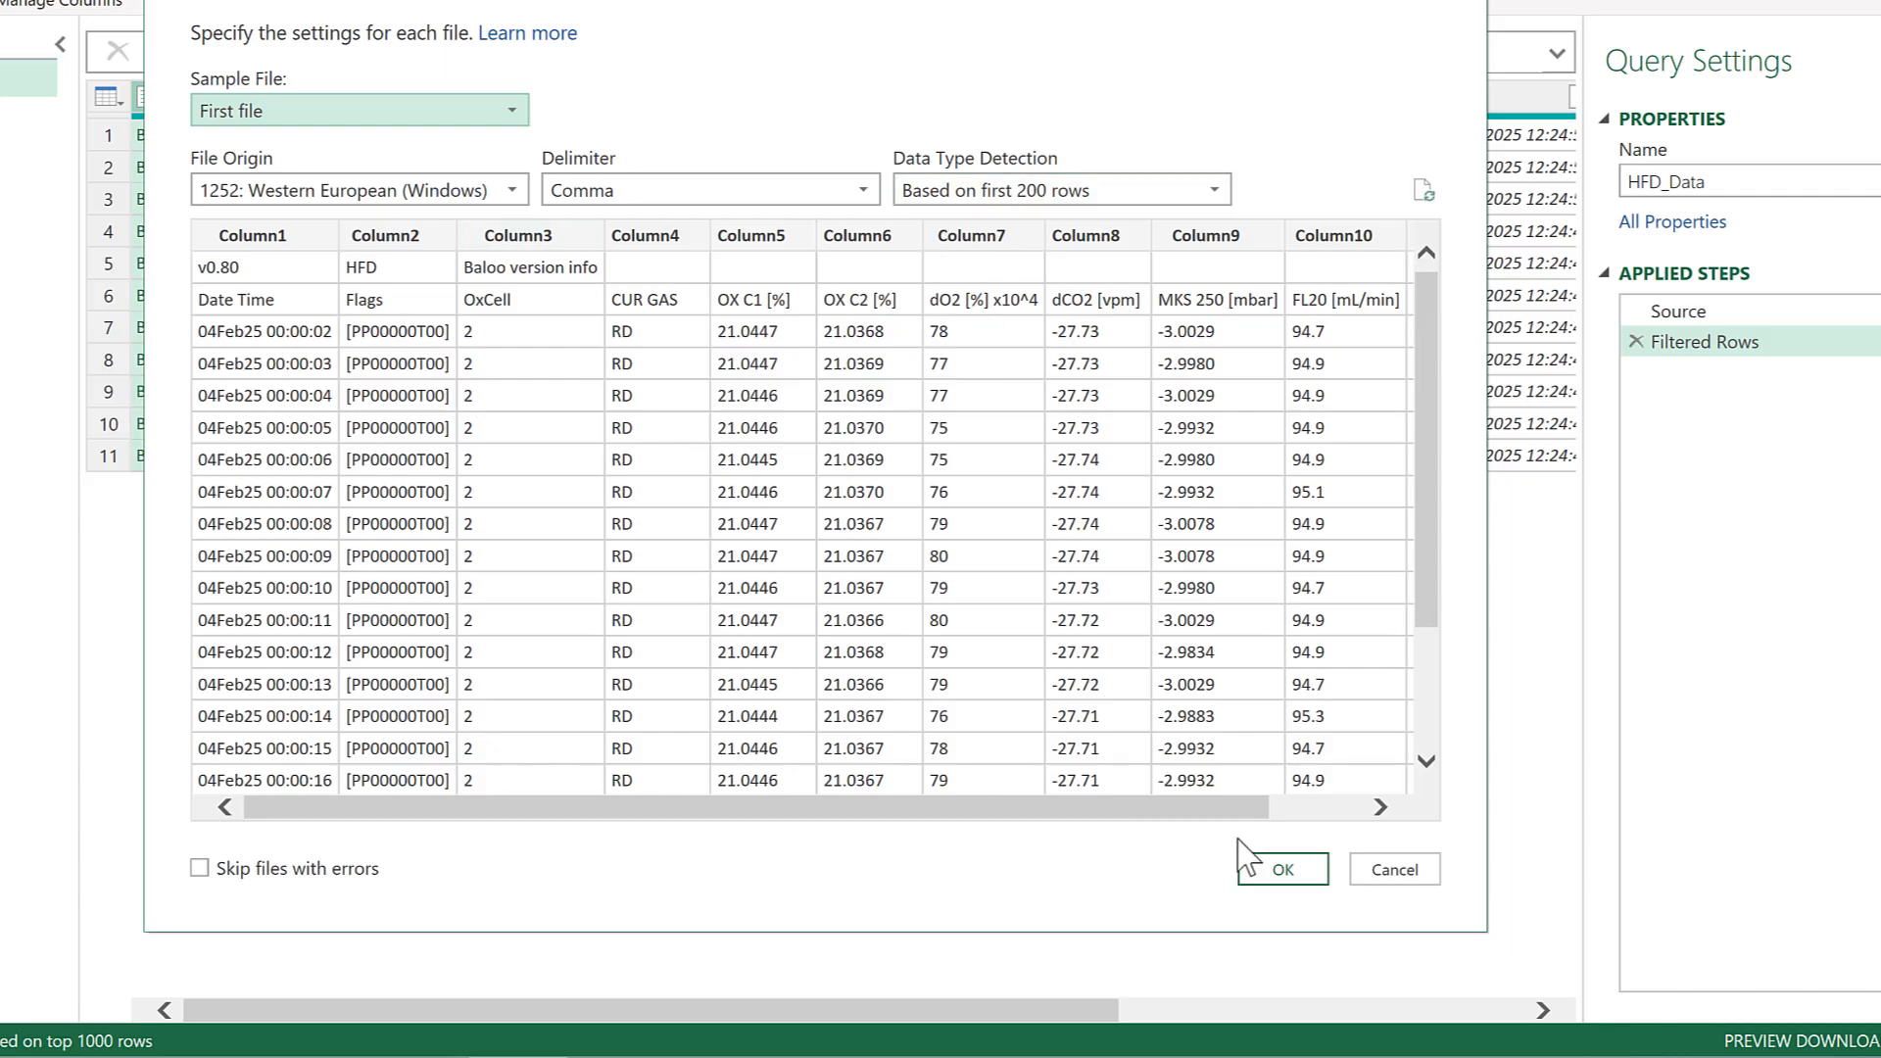
{"action": "left_click", "coordinate": [1275, 869]}
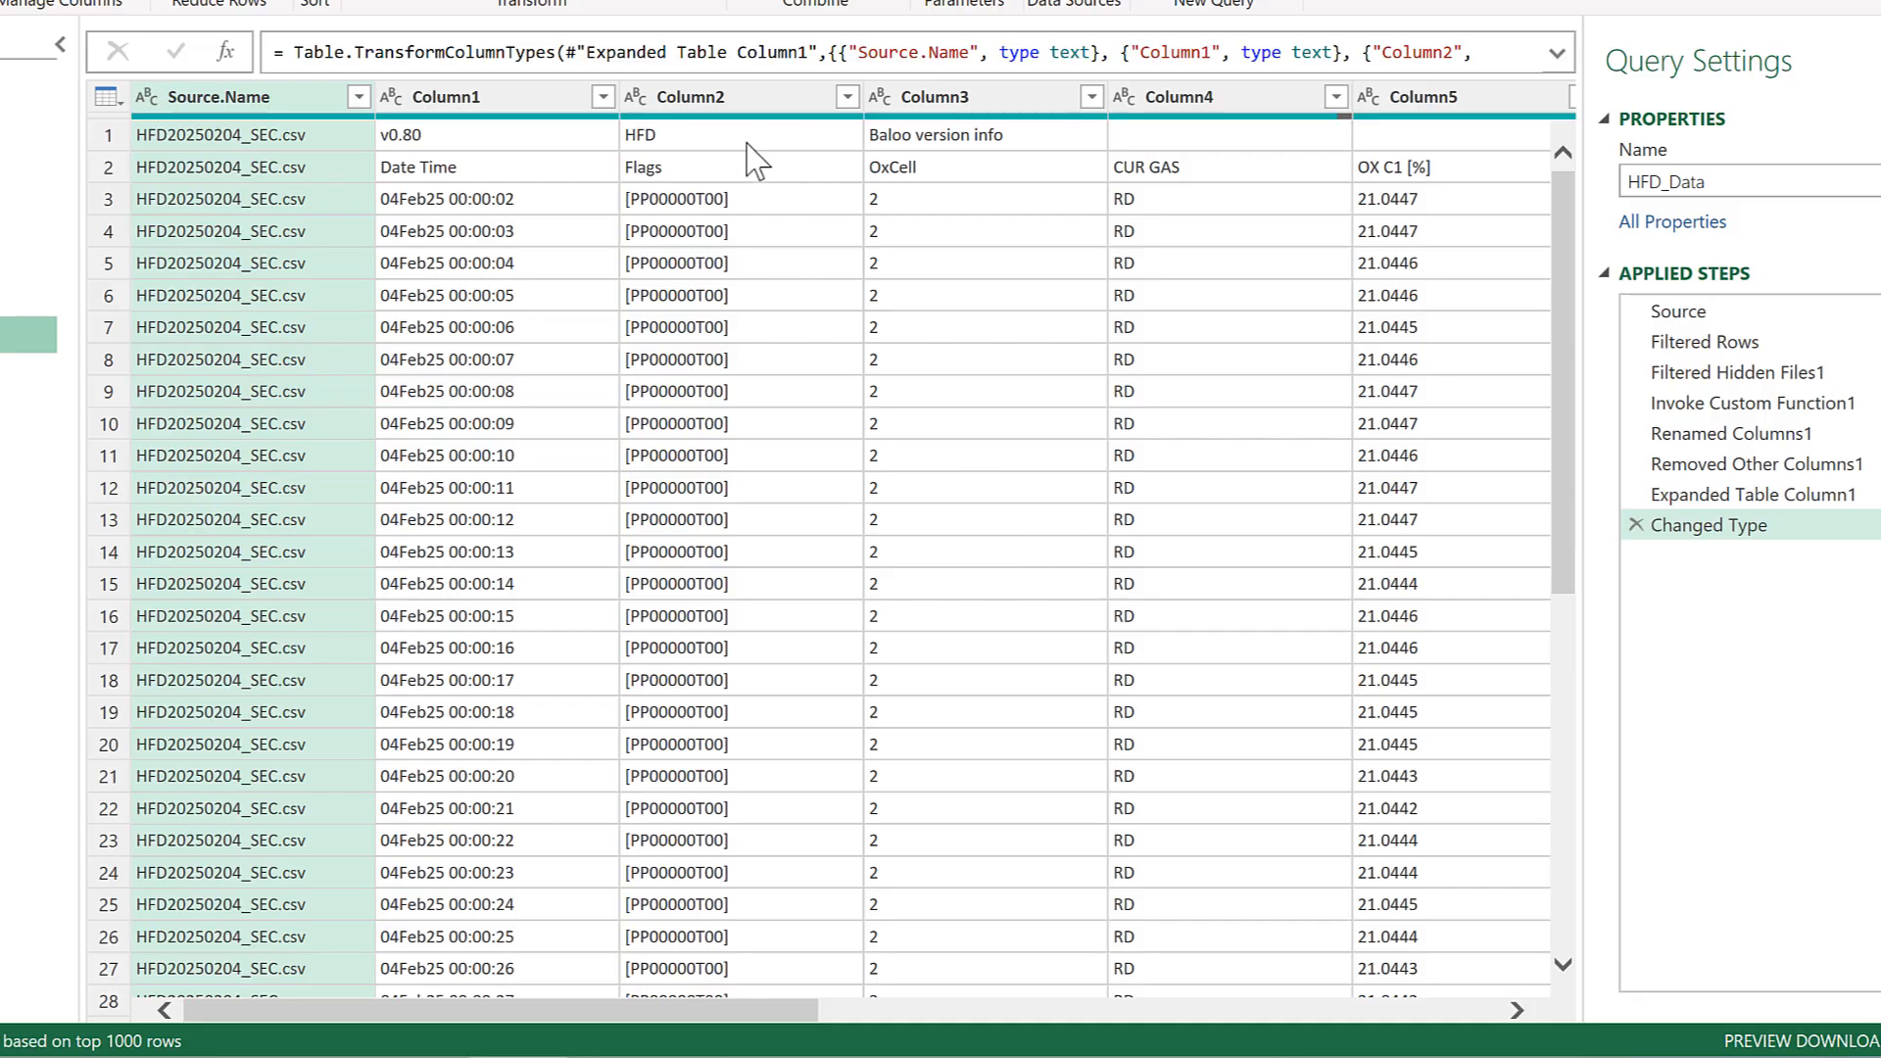
Exclude the "Baloo version info" rows through Column3 and promote the first row to column headers
{"action": "left_click", "coordinate": [955, 98]}
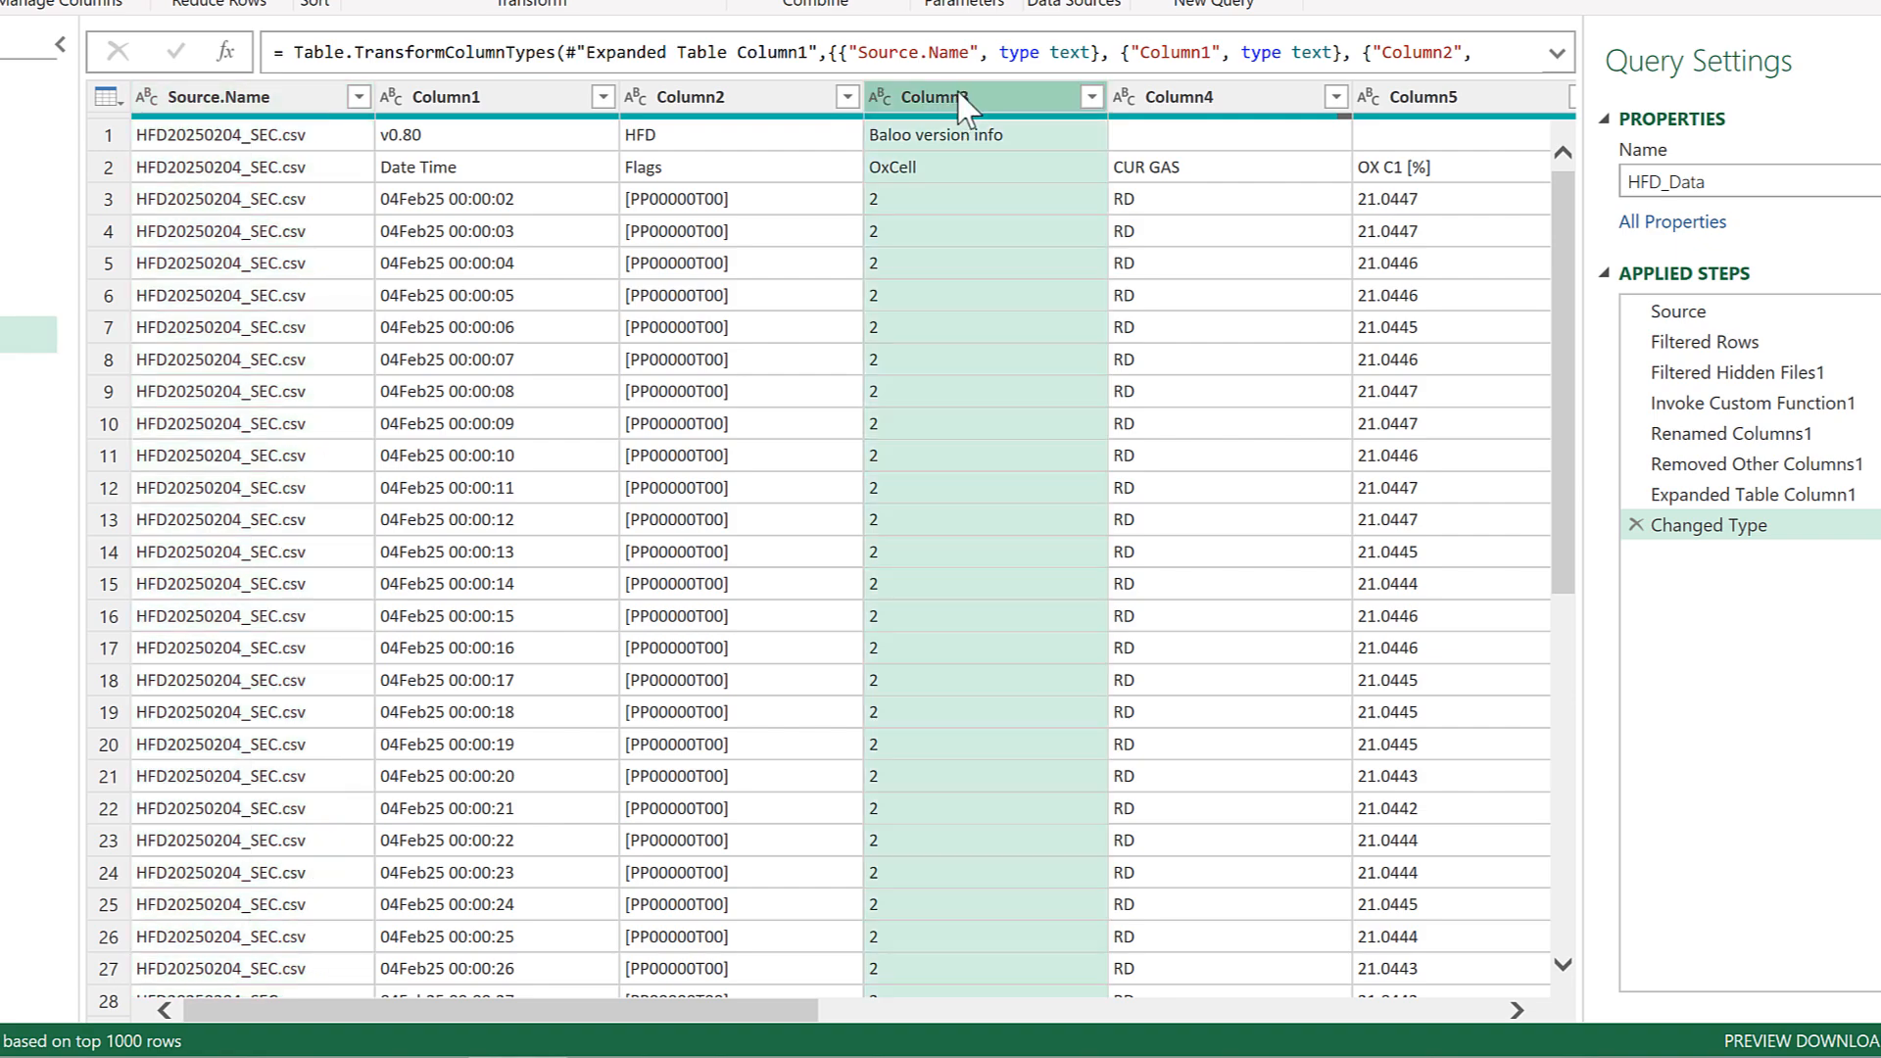
{"action": "left_click", "coordinate": [1091, 97]}
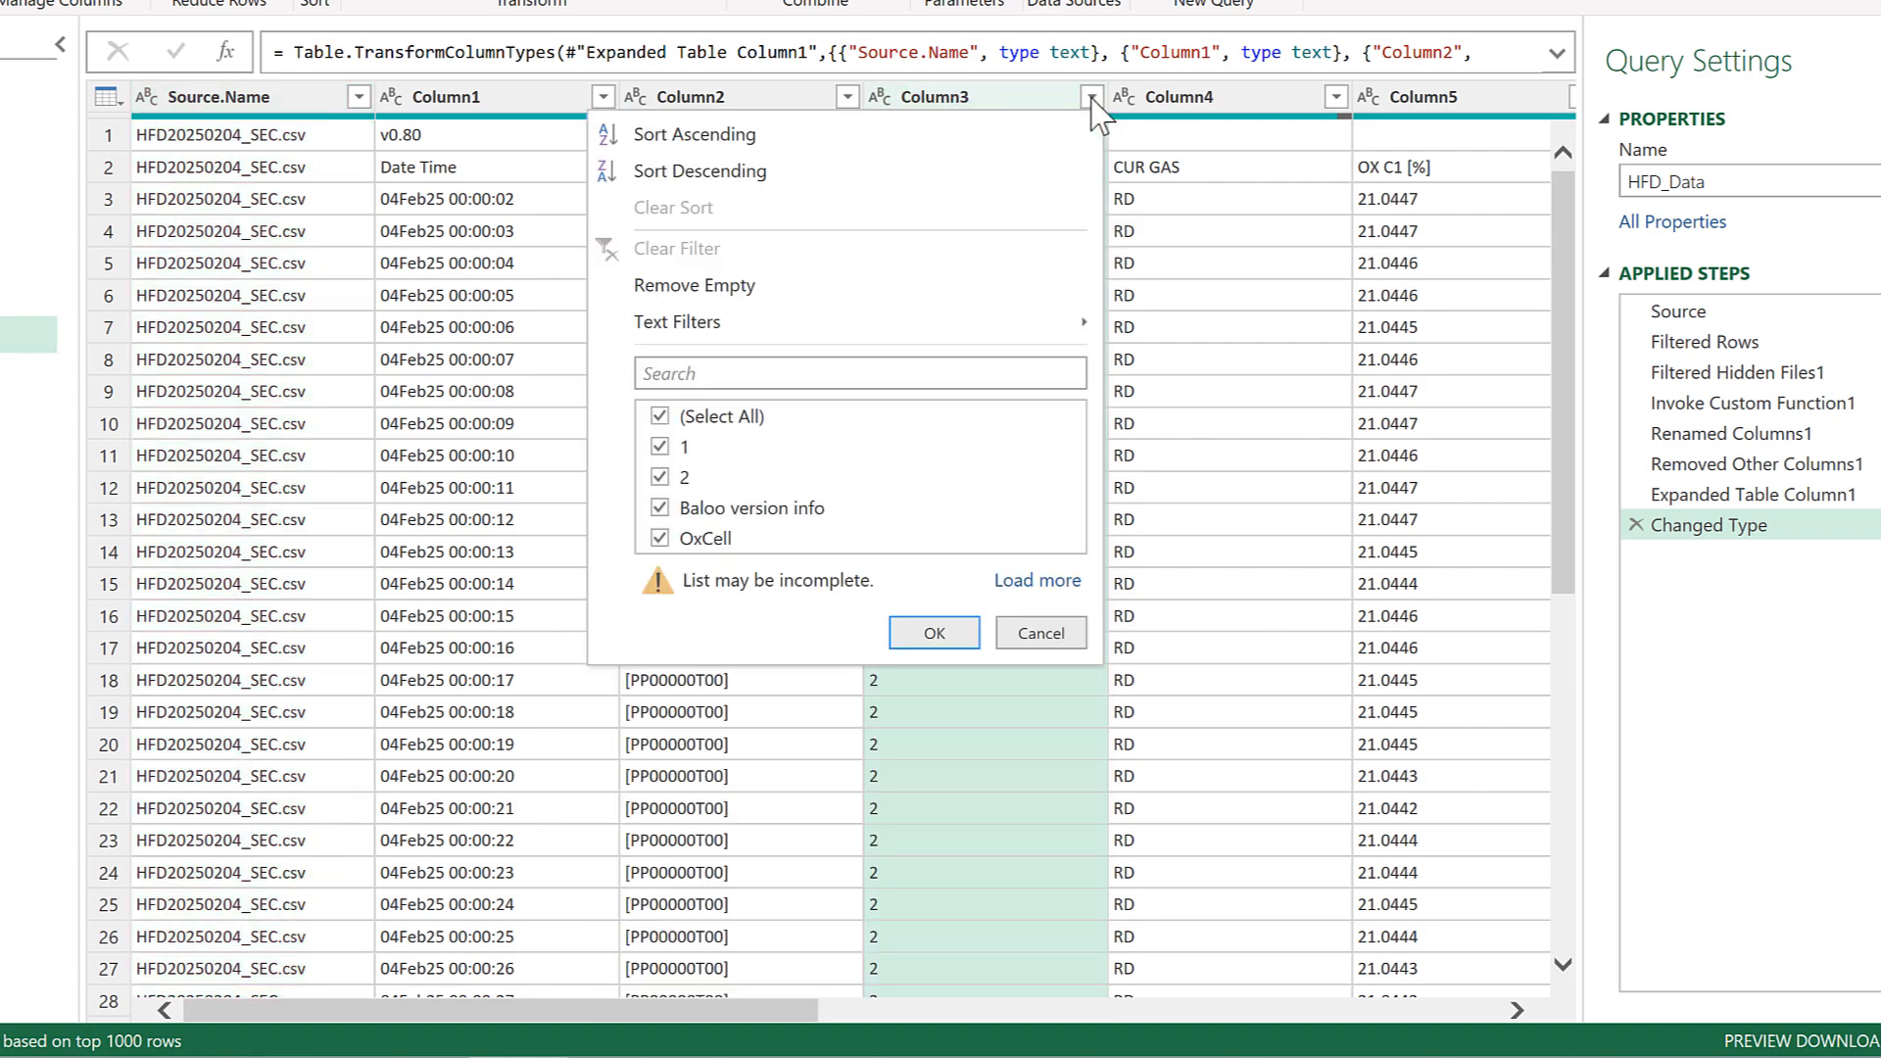
{"action": "left_click", "coordinate": [666, 509]}
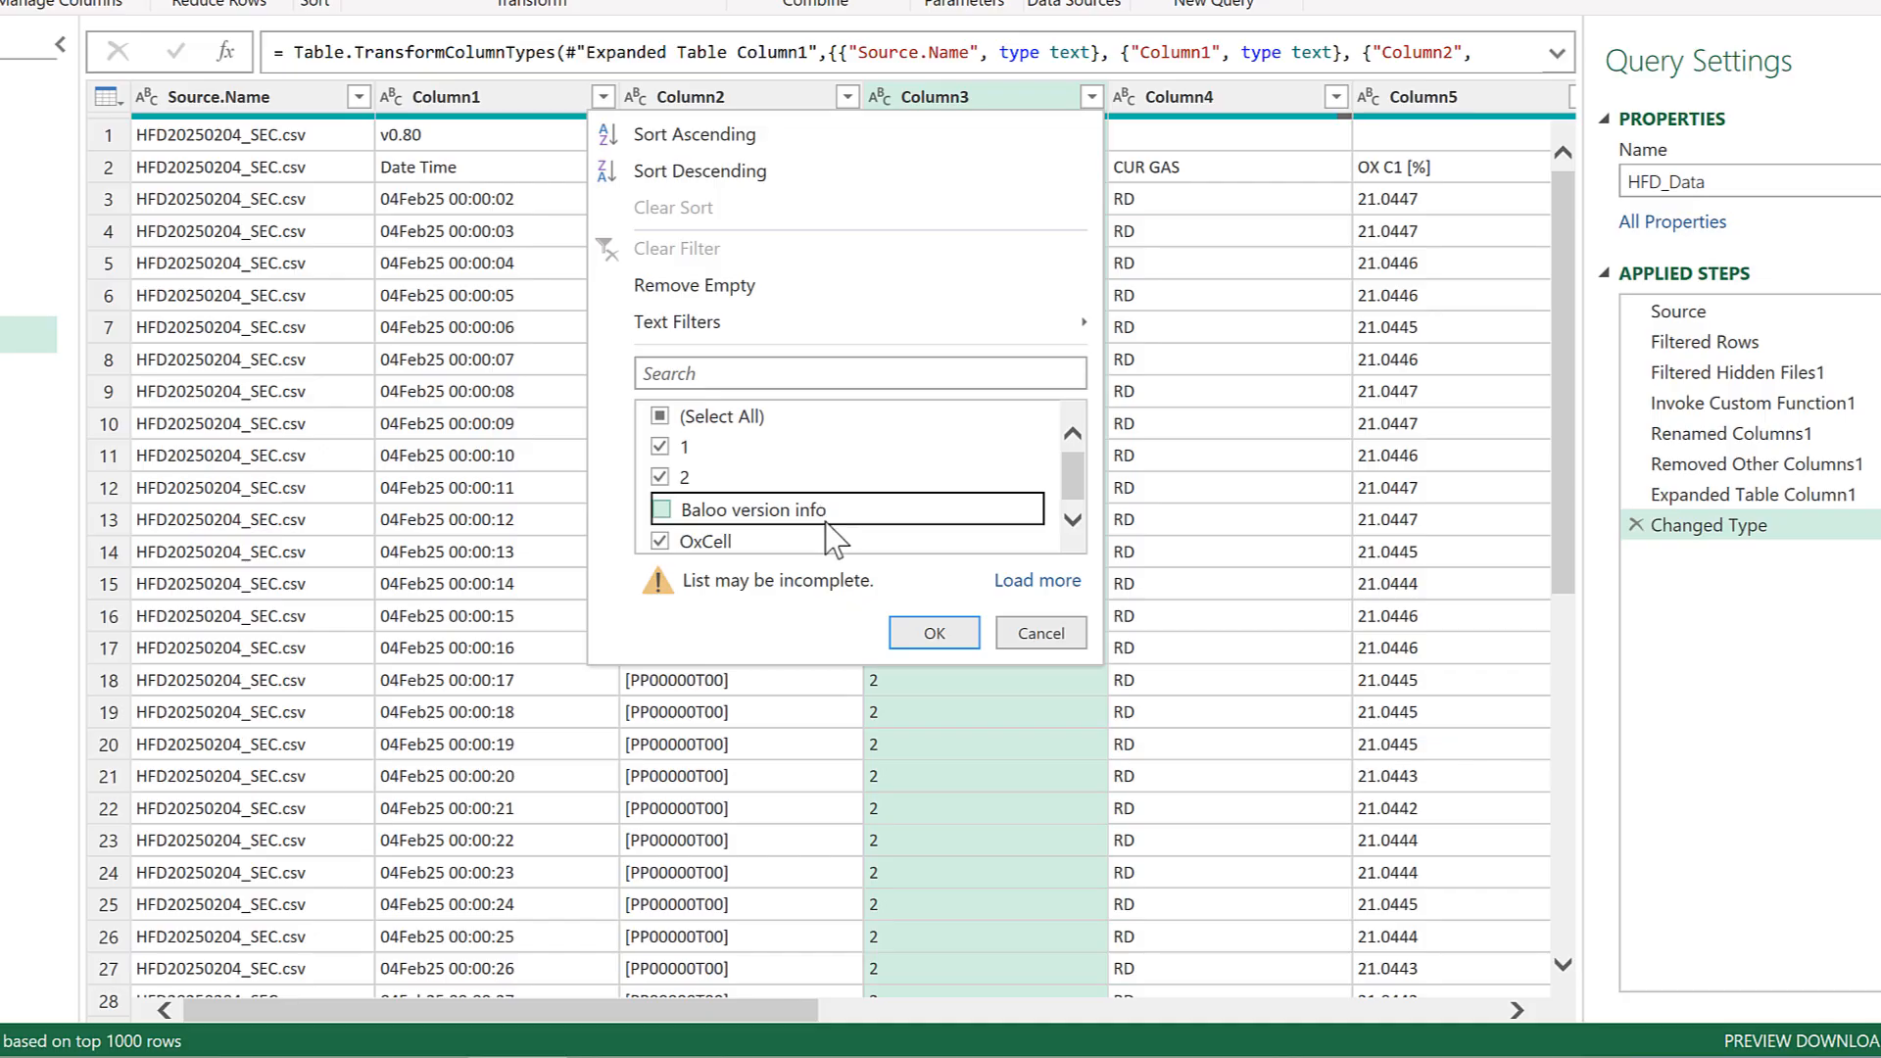
{"action": "left_click", "coordinate": [925, 642]}
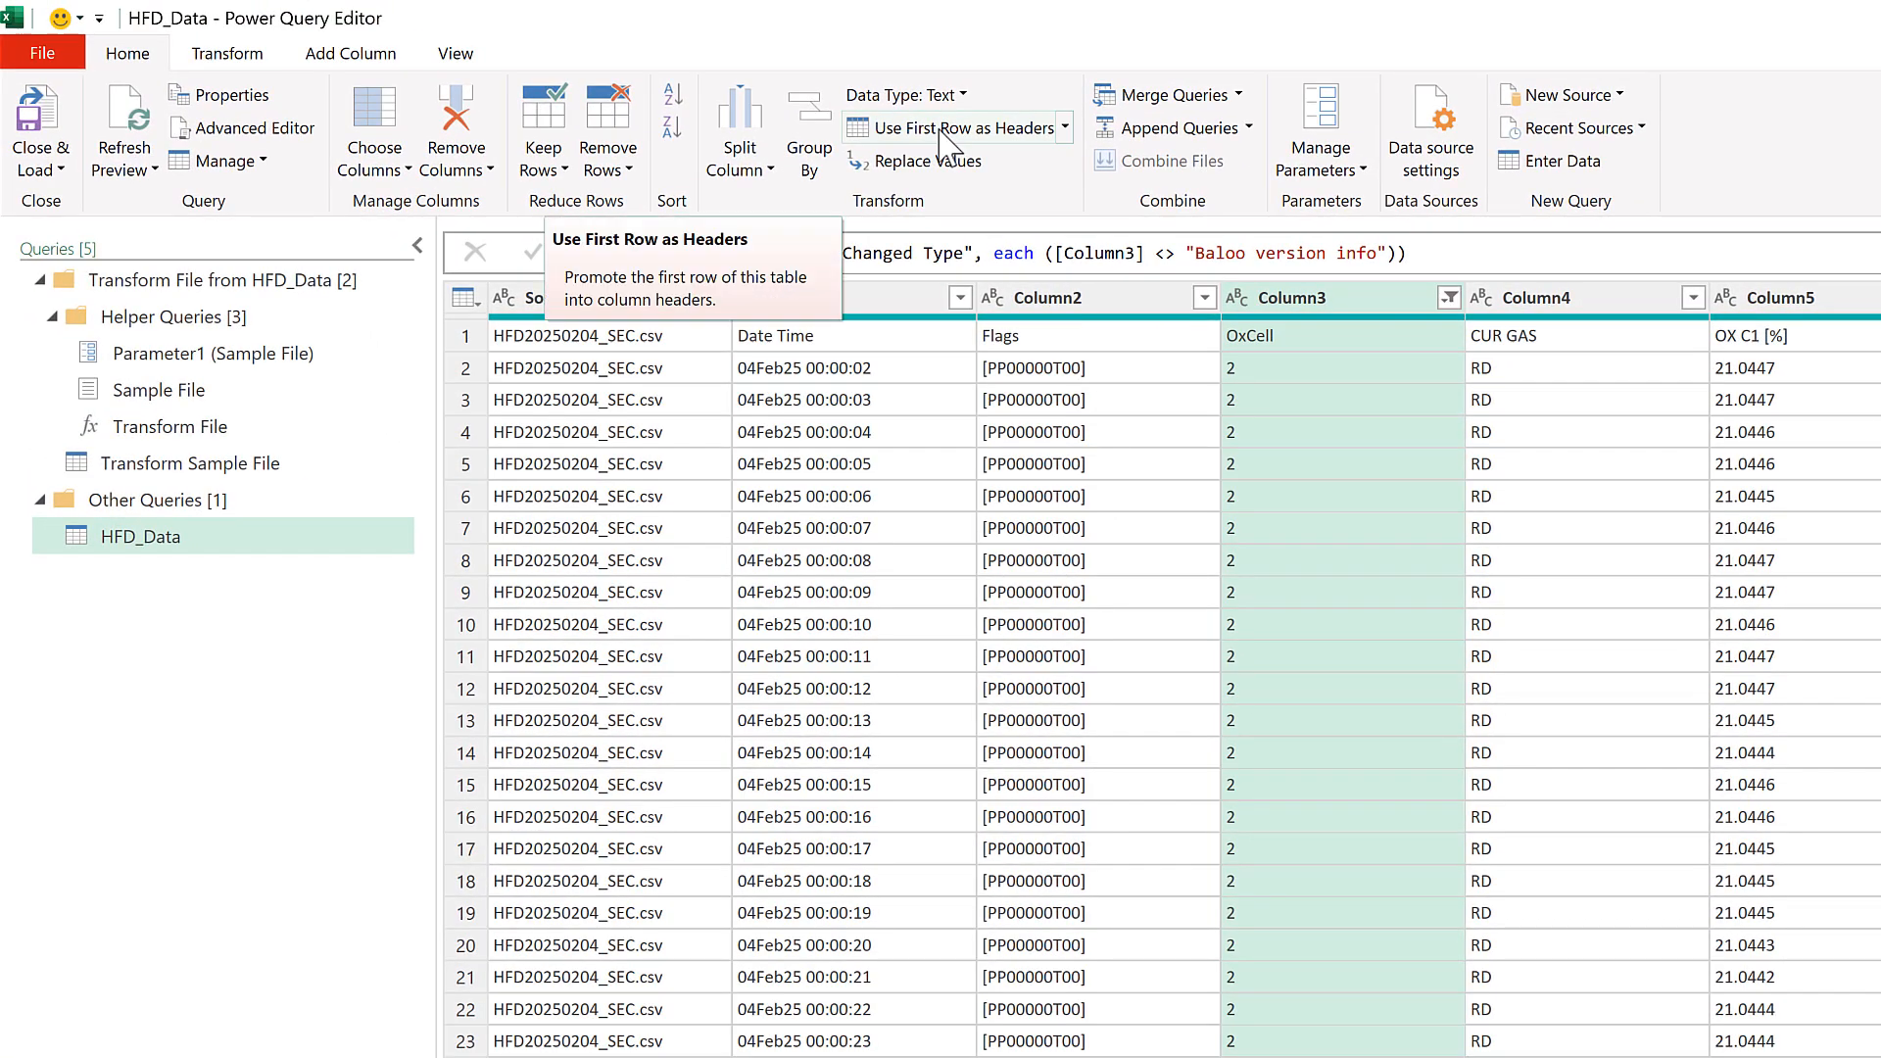
{"action": "left_click", "coordinate": [940, 128]}
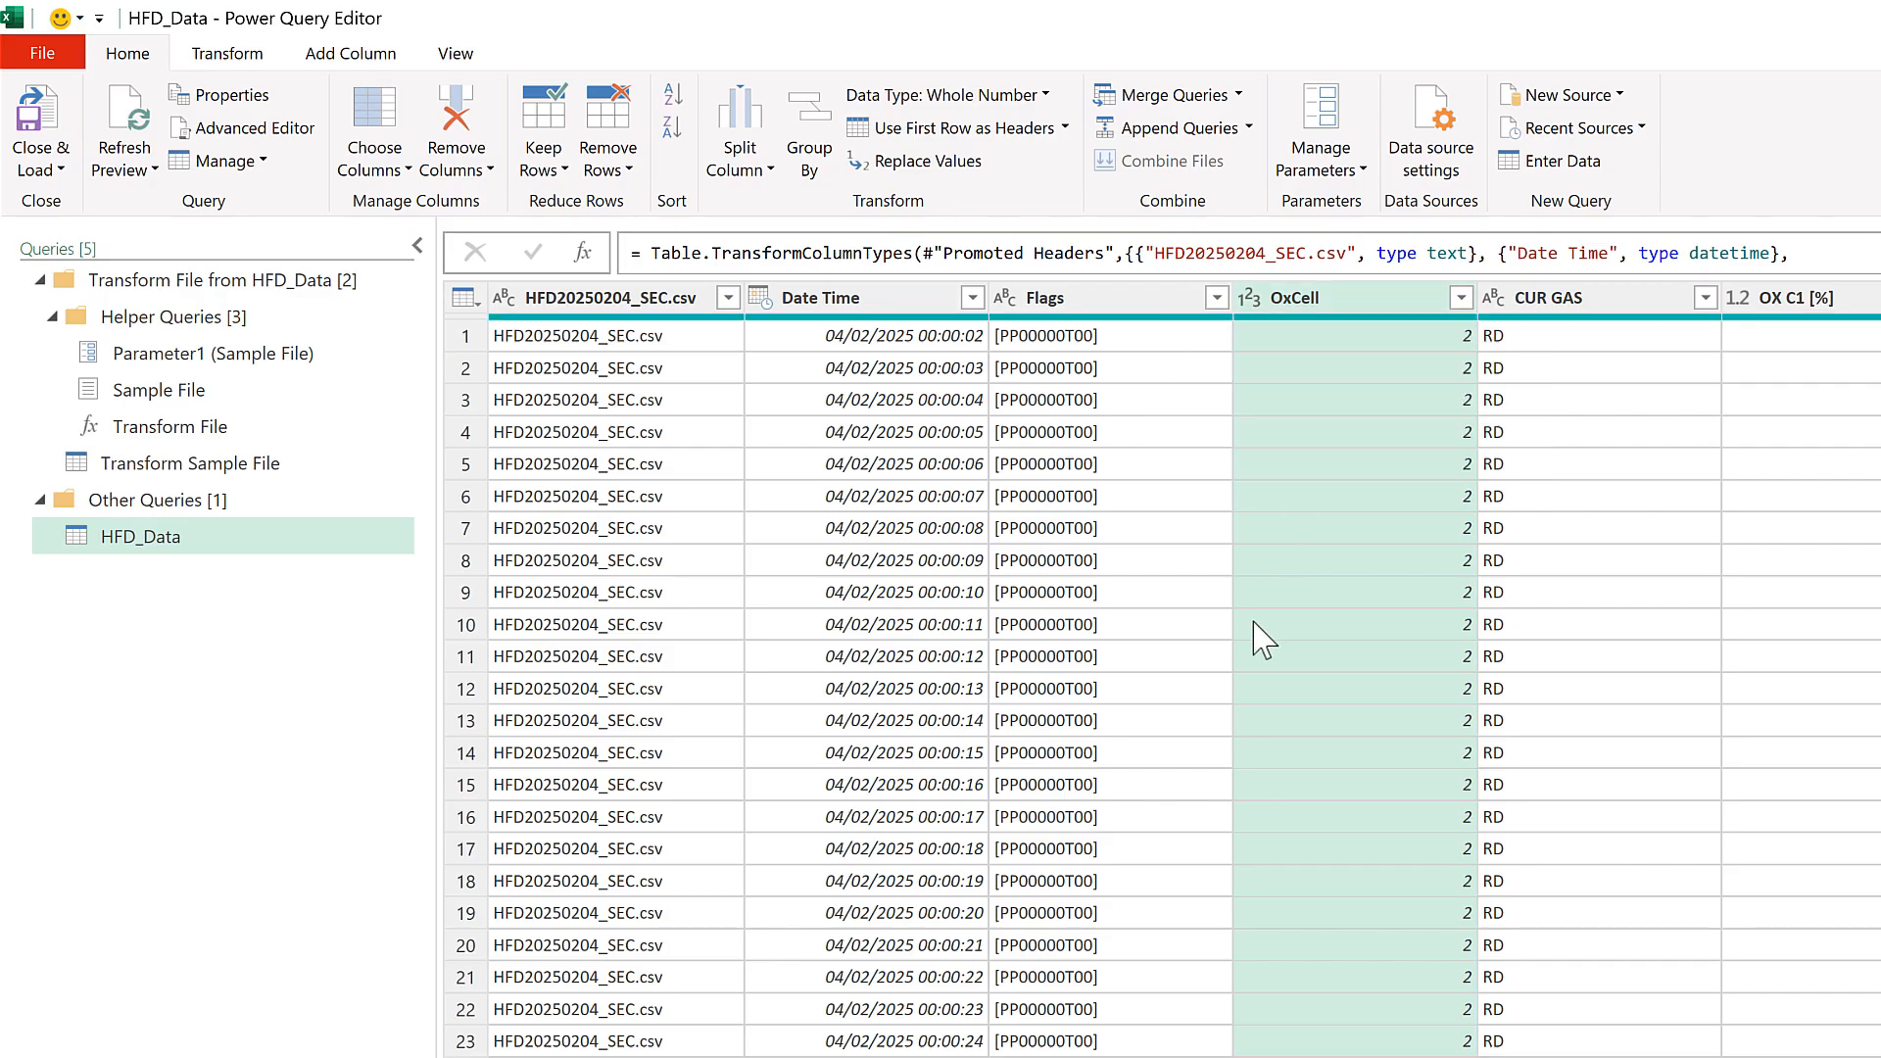
Filter the Flags column to keep only rows whose value does not equal "Flags"
{"action": "left_click", "coordinate": [1108, 299]}
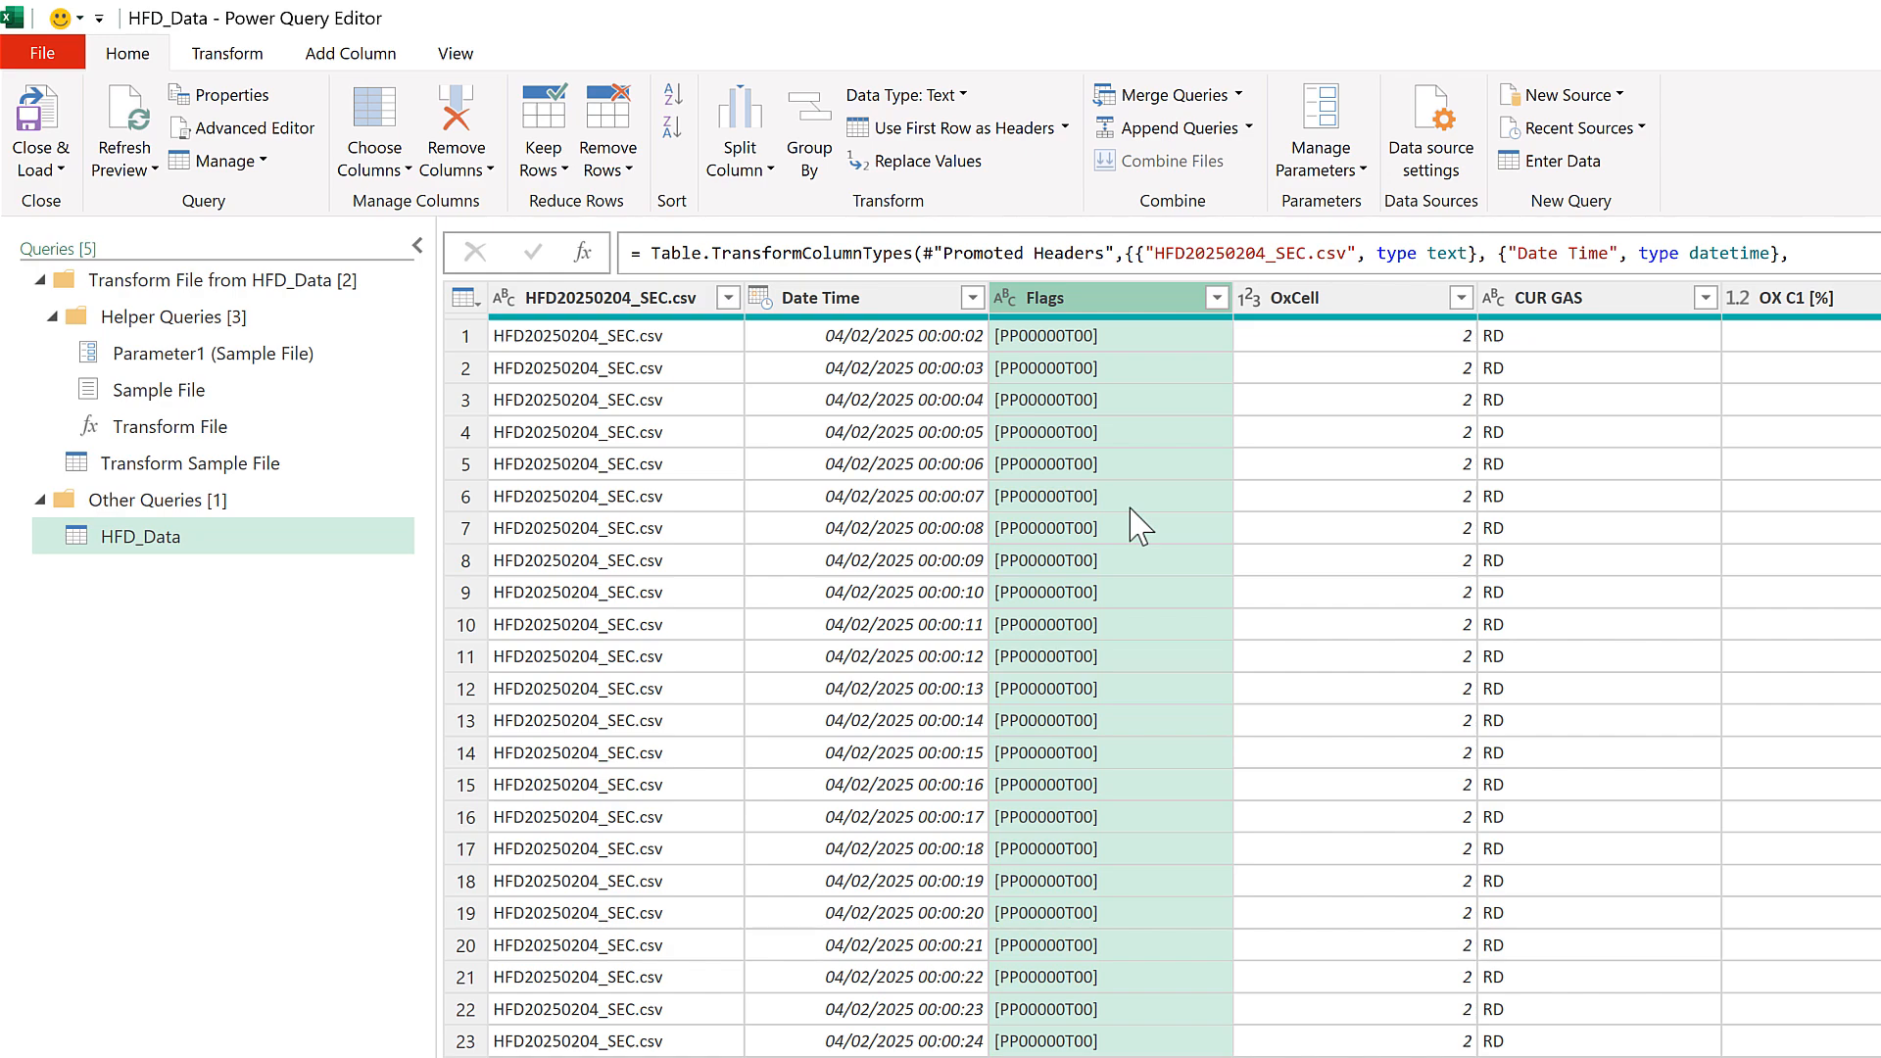
{"action": "left_click", "coordinate": [1217, 298]}
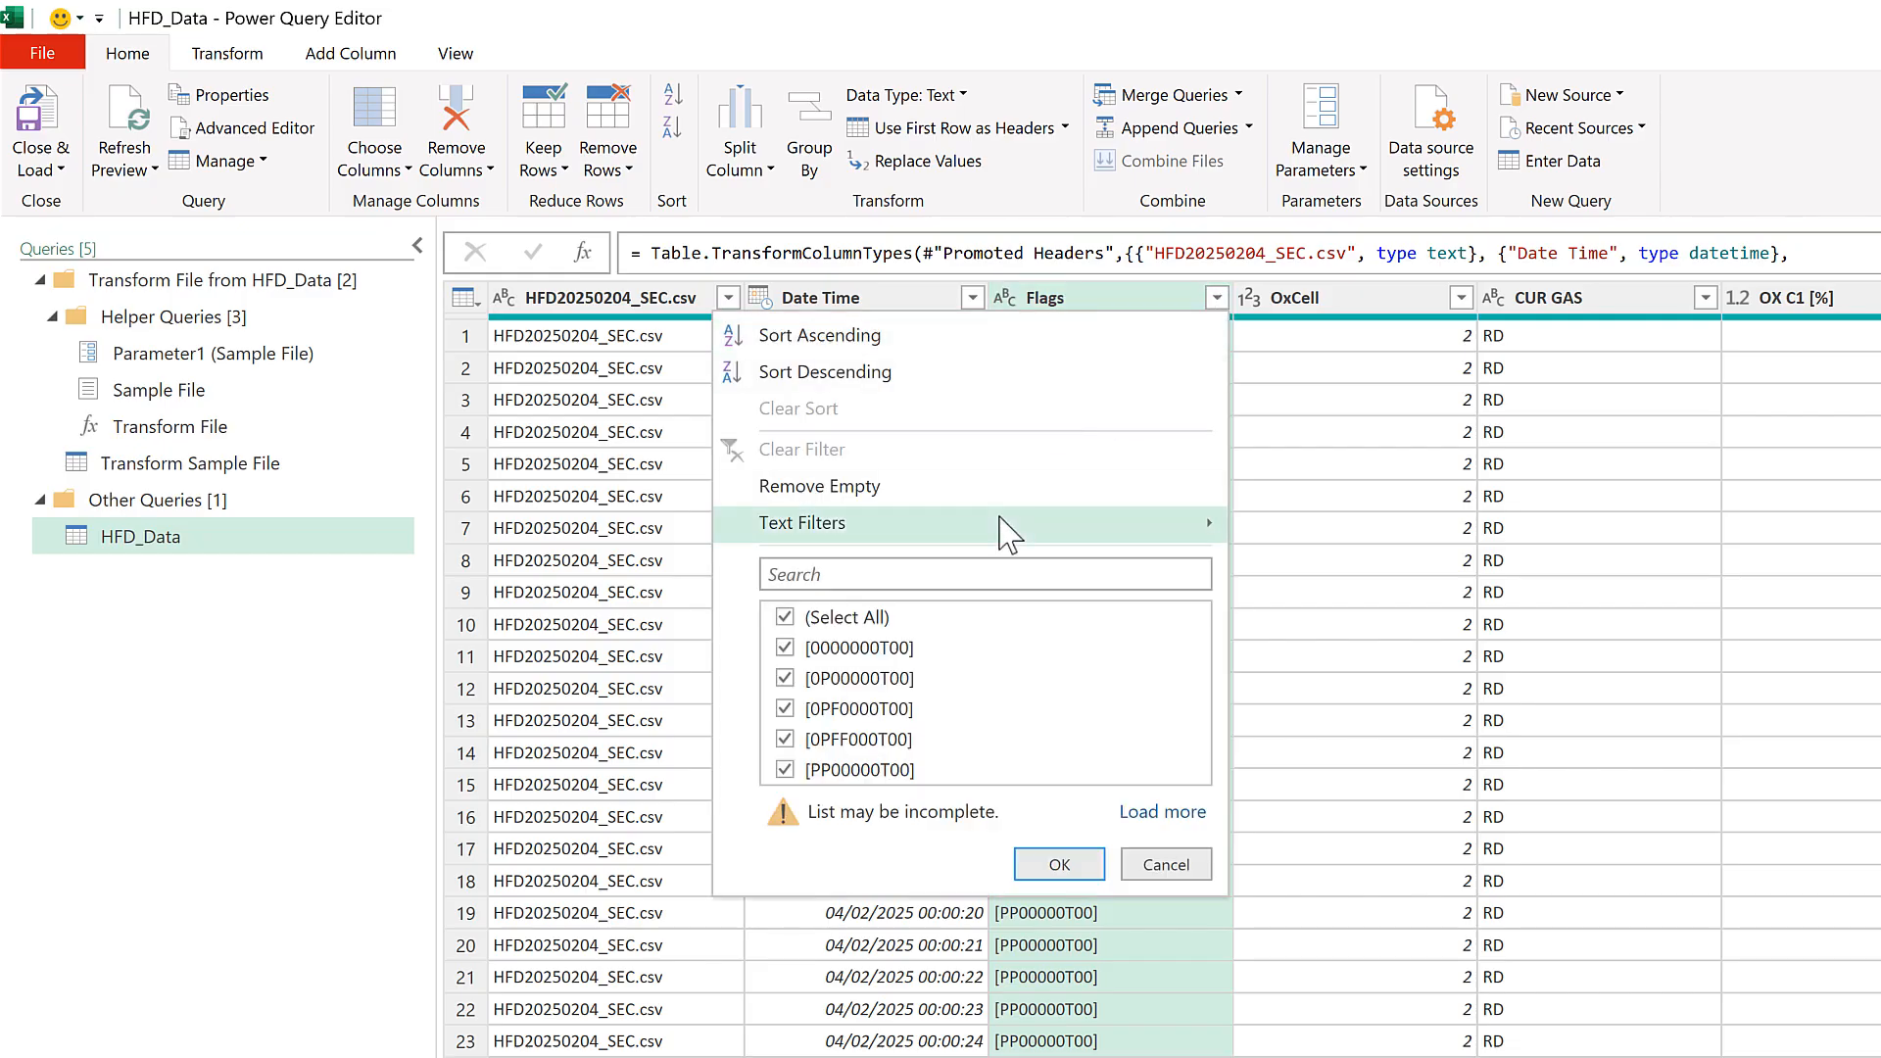
{"action": "mouse_move", "coordinate": [1010, 534]}
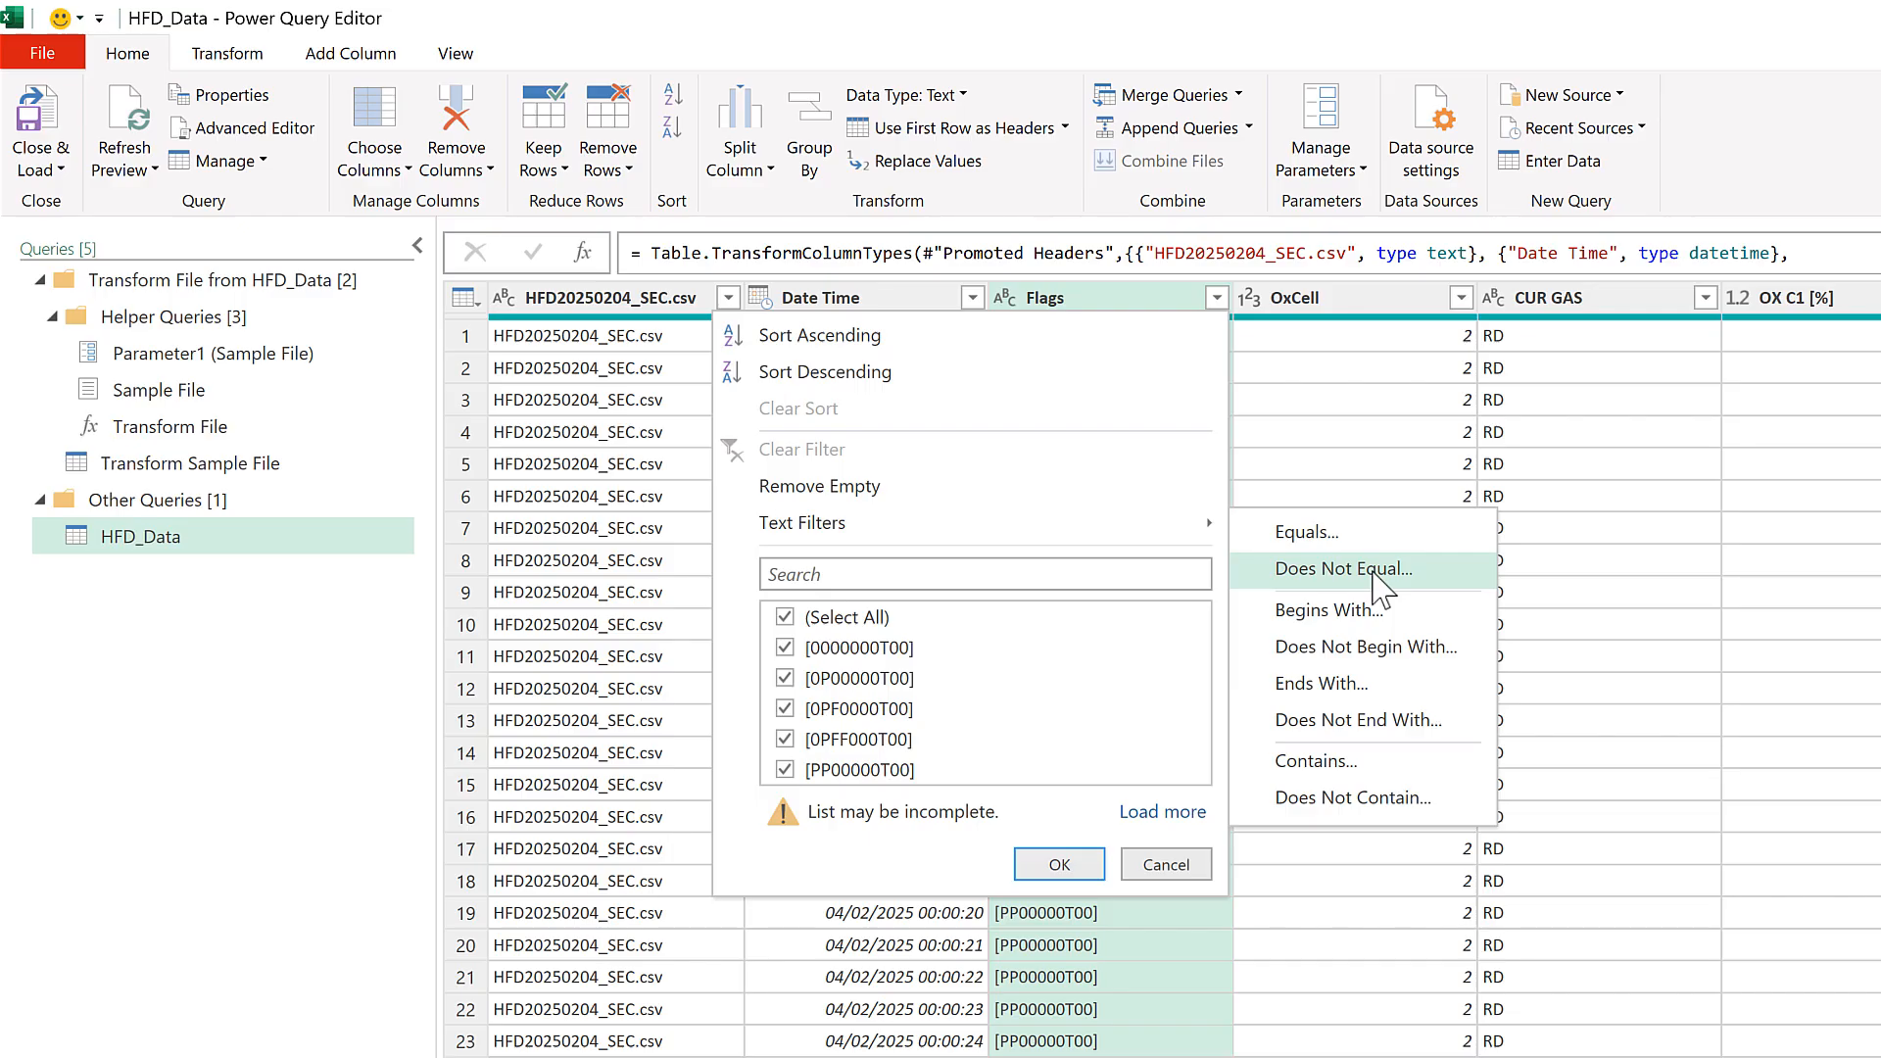
{"action": "left_click", "coordinate": [1373, 574]}
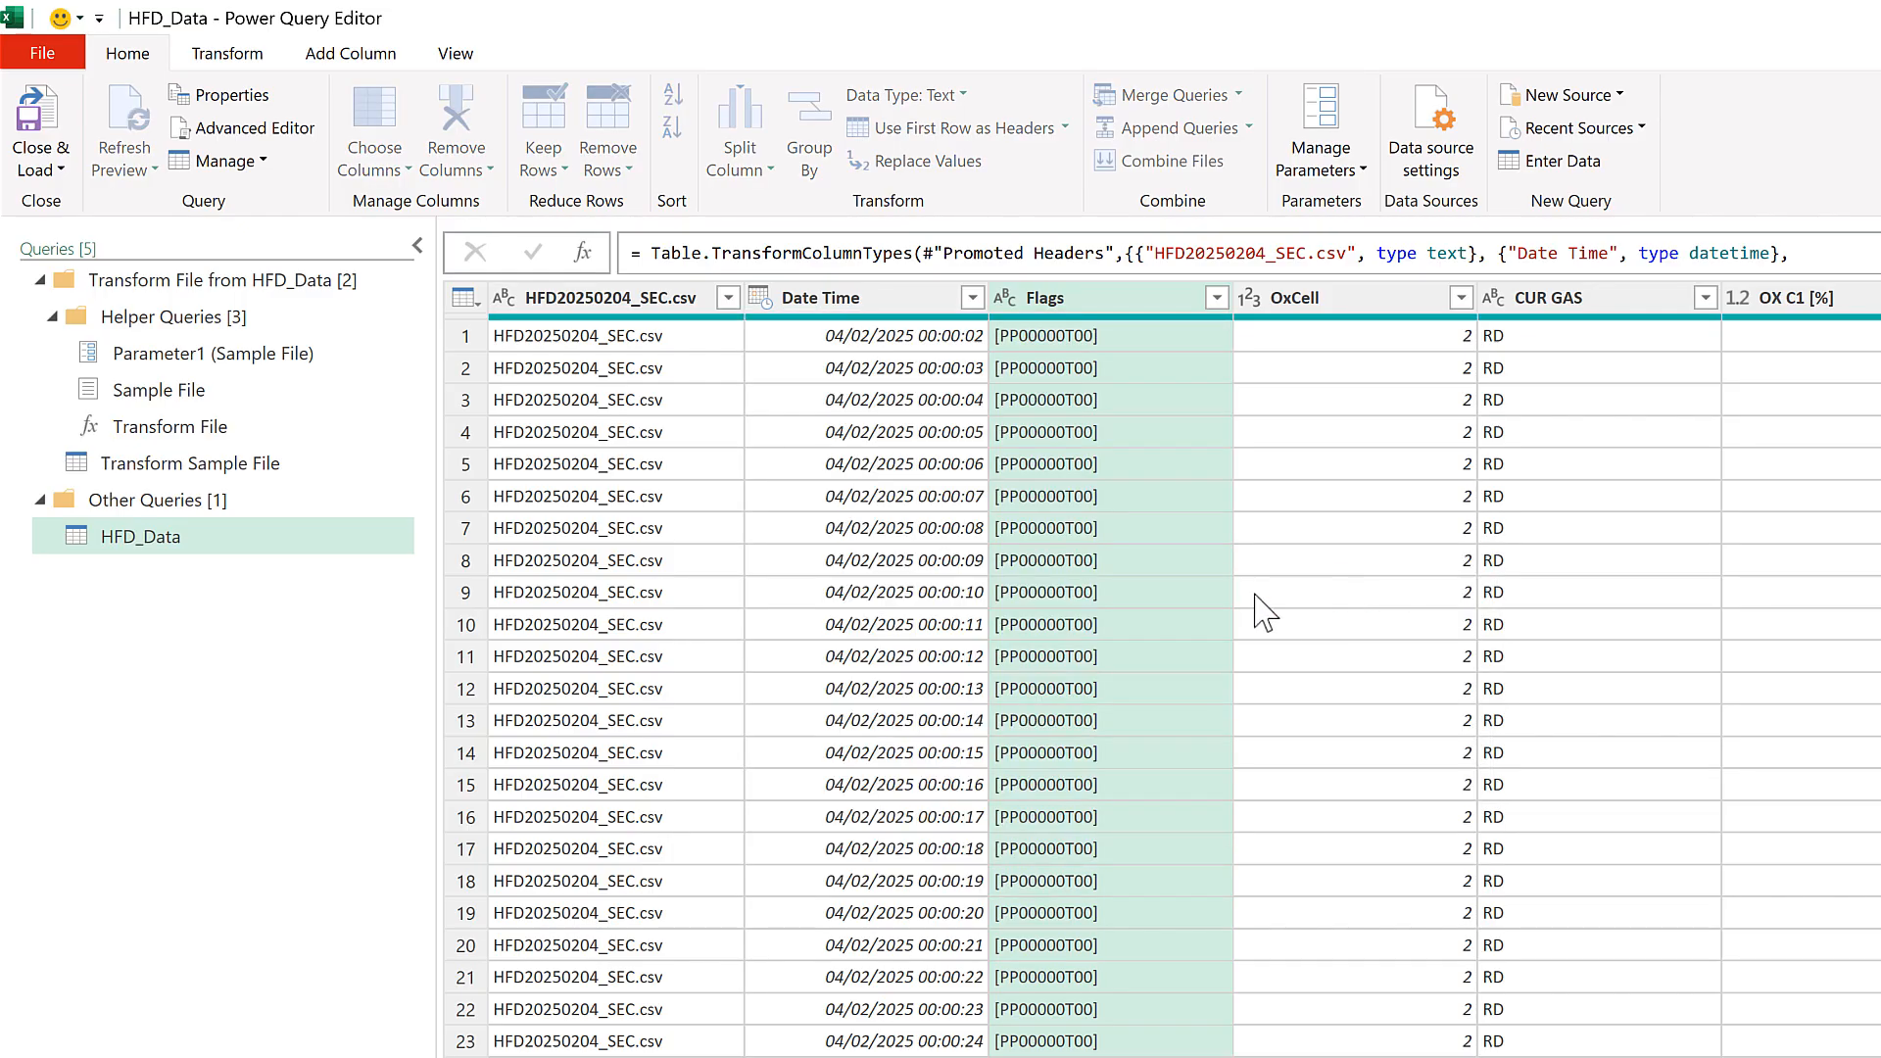
{"action": "left_click", "coordinate": [1042, 632]}
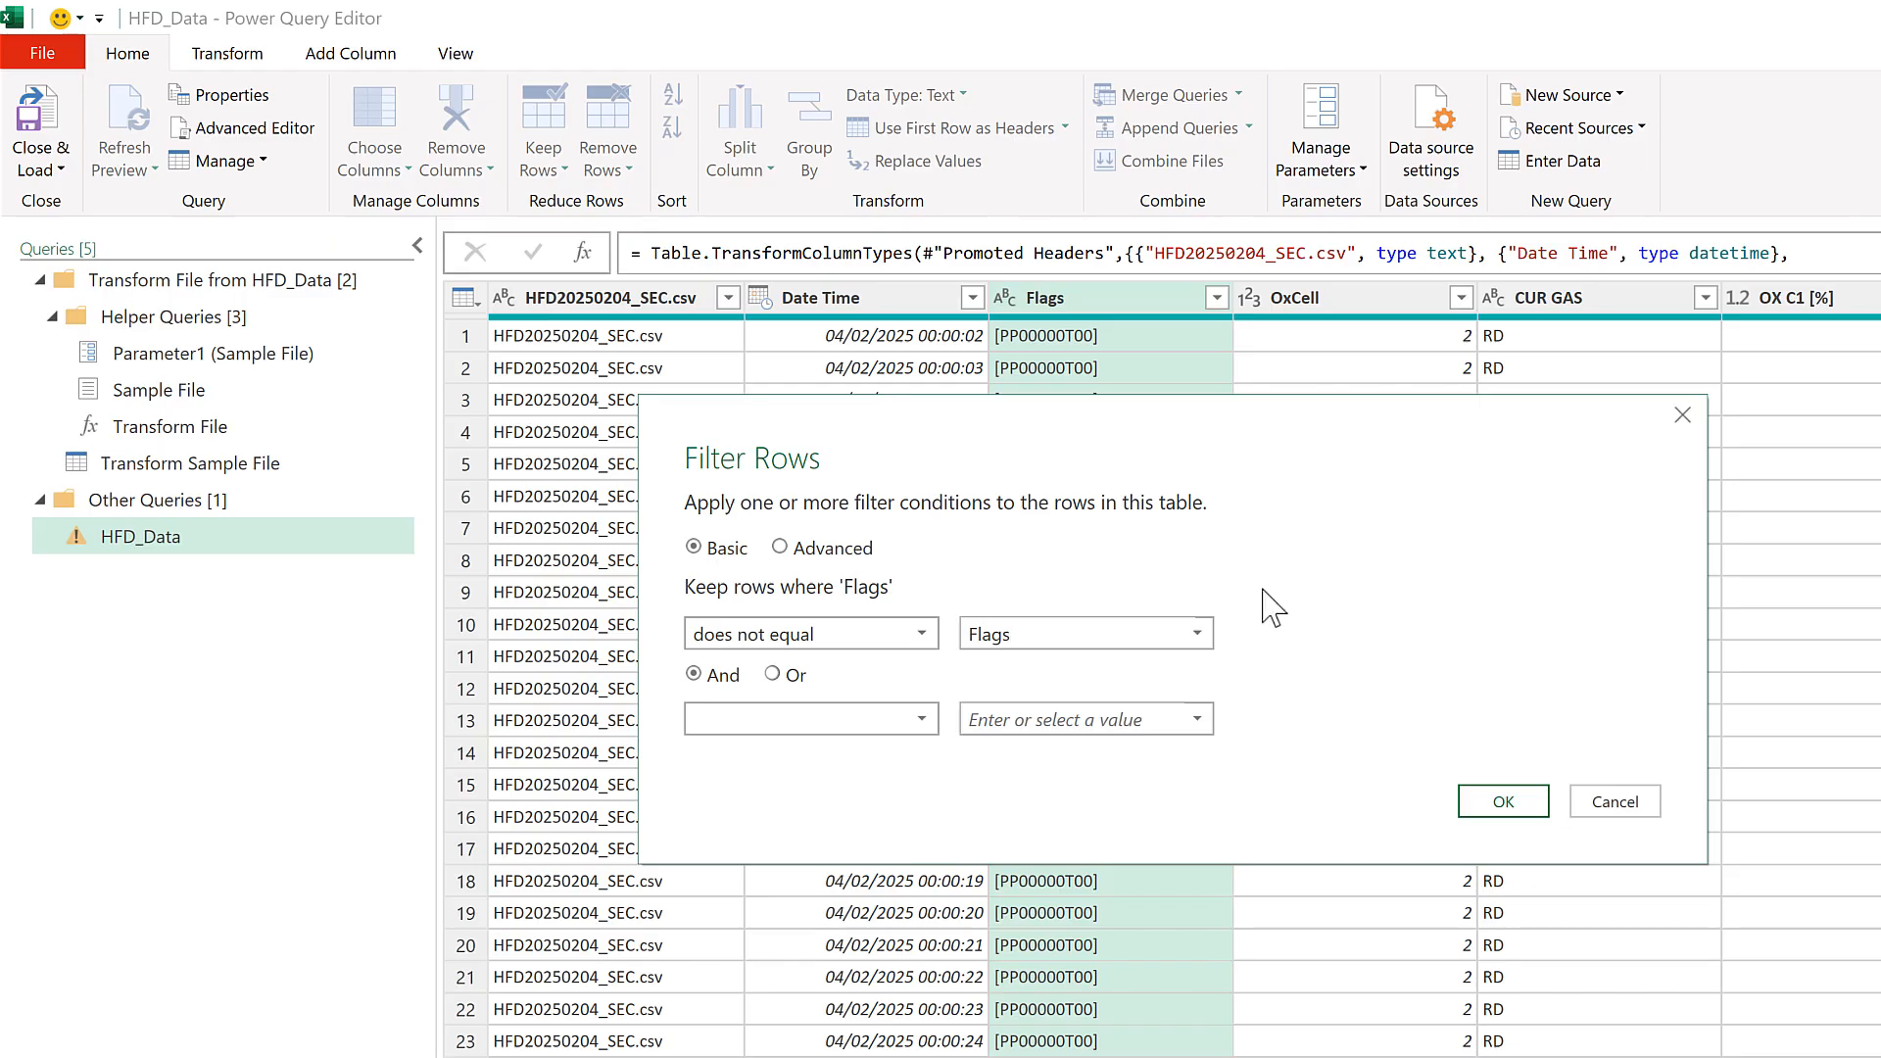
{"action": "left_click", "coordinate": [1517, 806]}
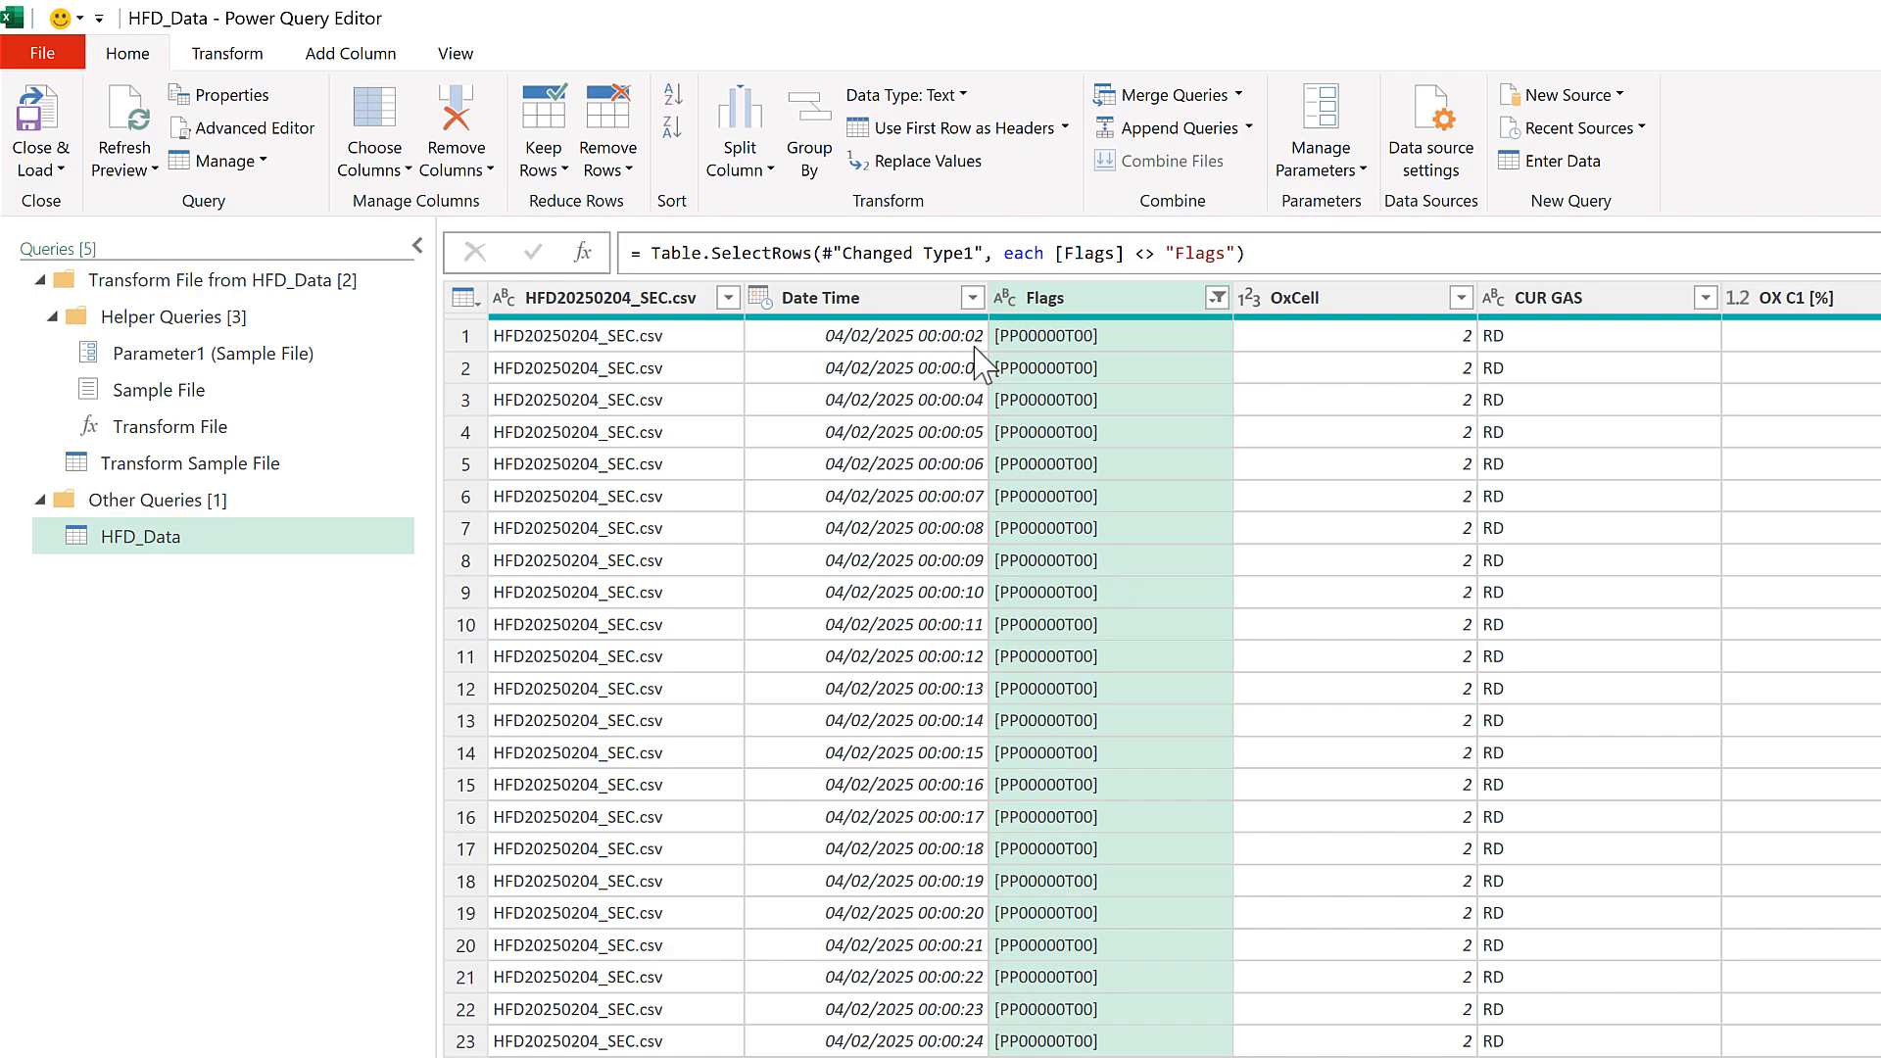
Keep only the Date Time and OX C2 [%] columns and remove all other columns
{"action": "left_click", "coordinate": [891, 298]}
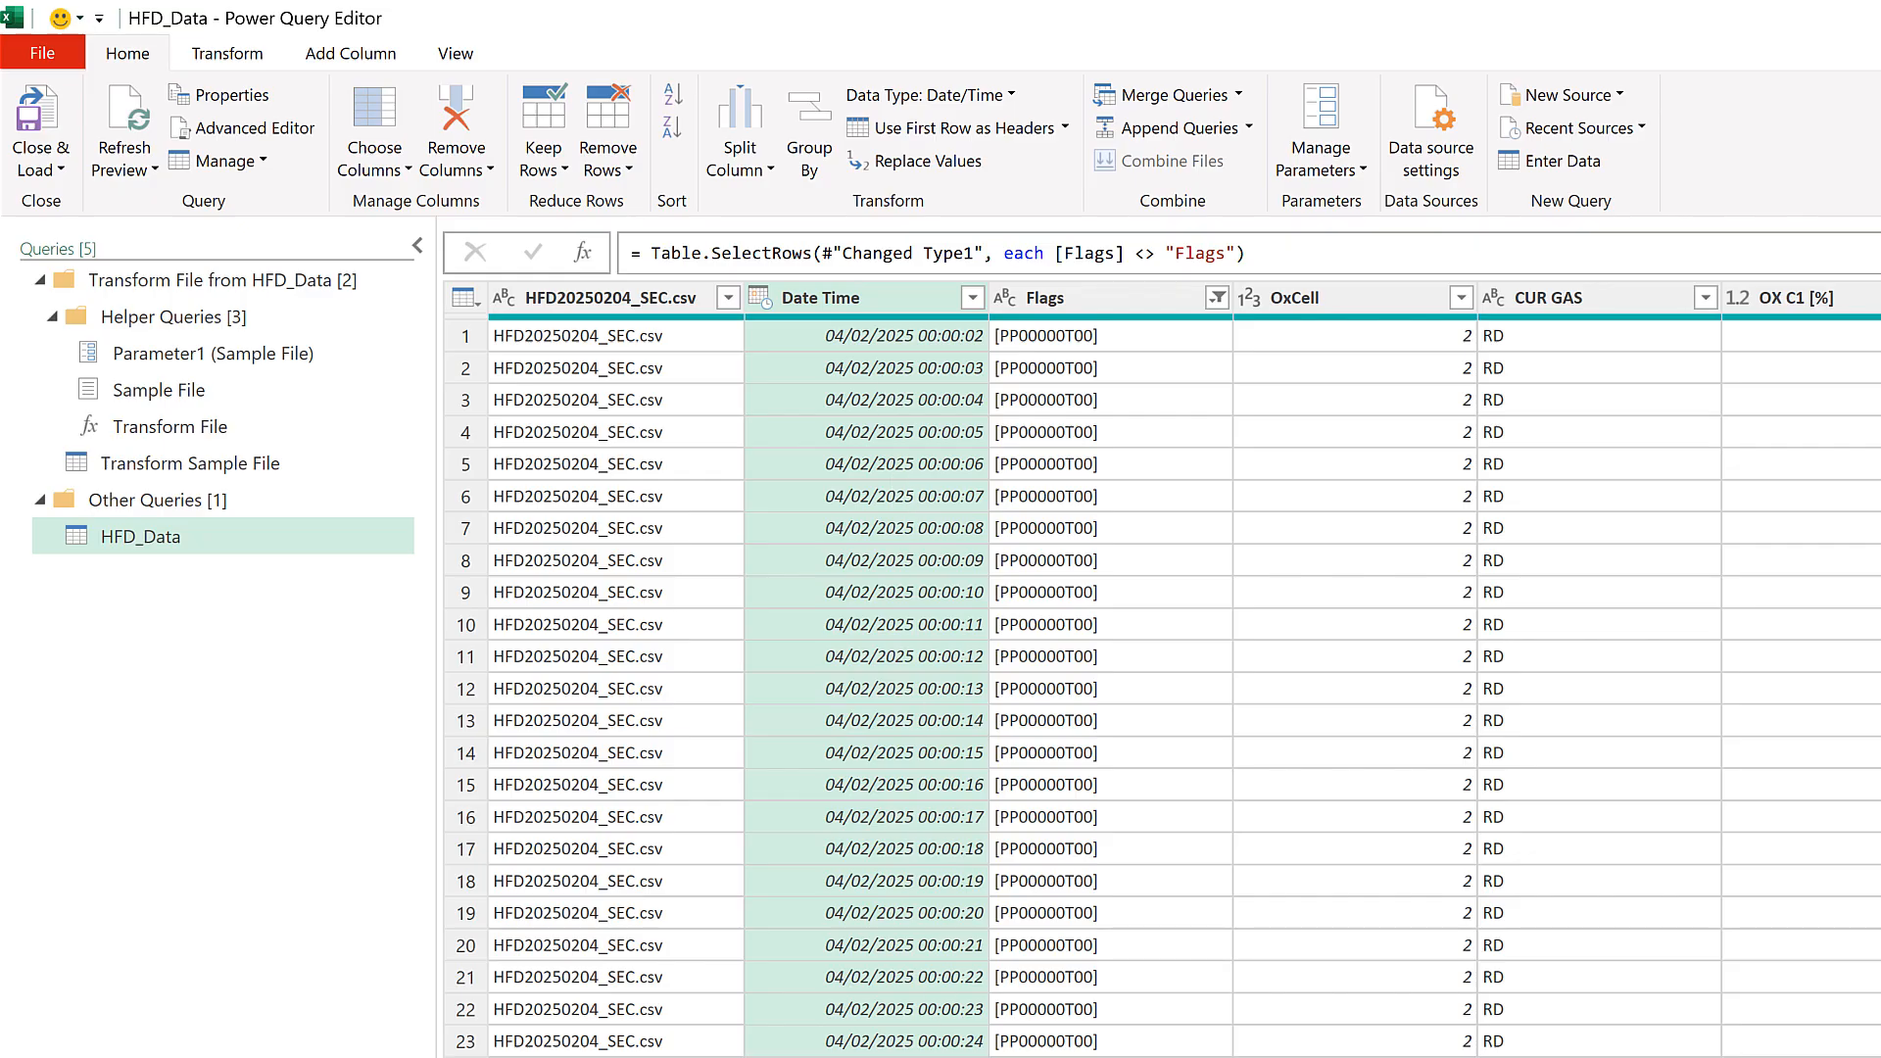
{"action": "scroll", "coordinate": [1176, 666], "scroll_direction": "right", "scroll_amount": 5}
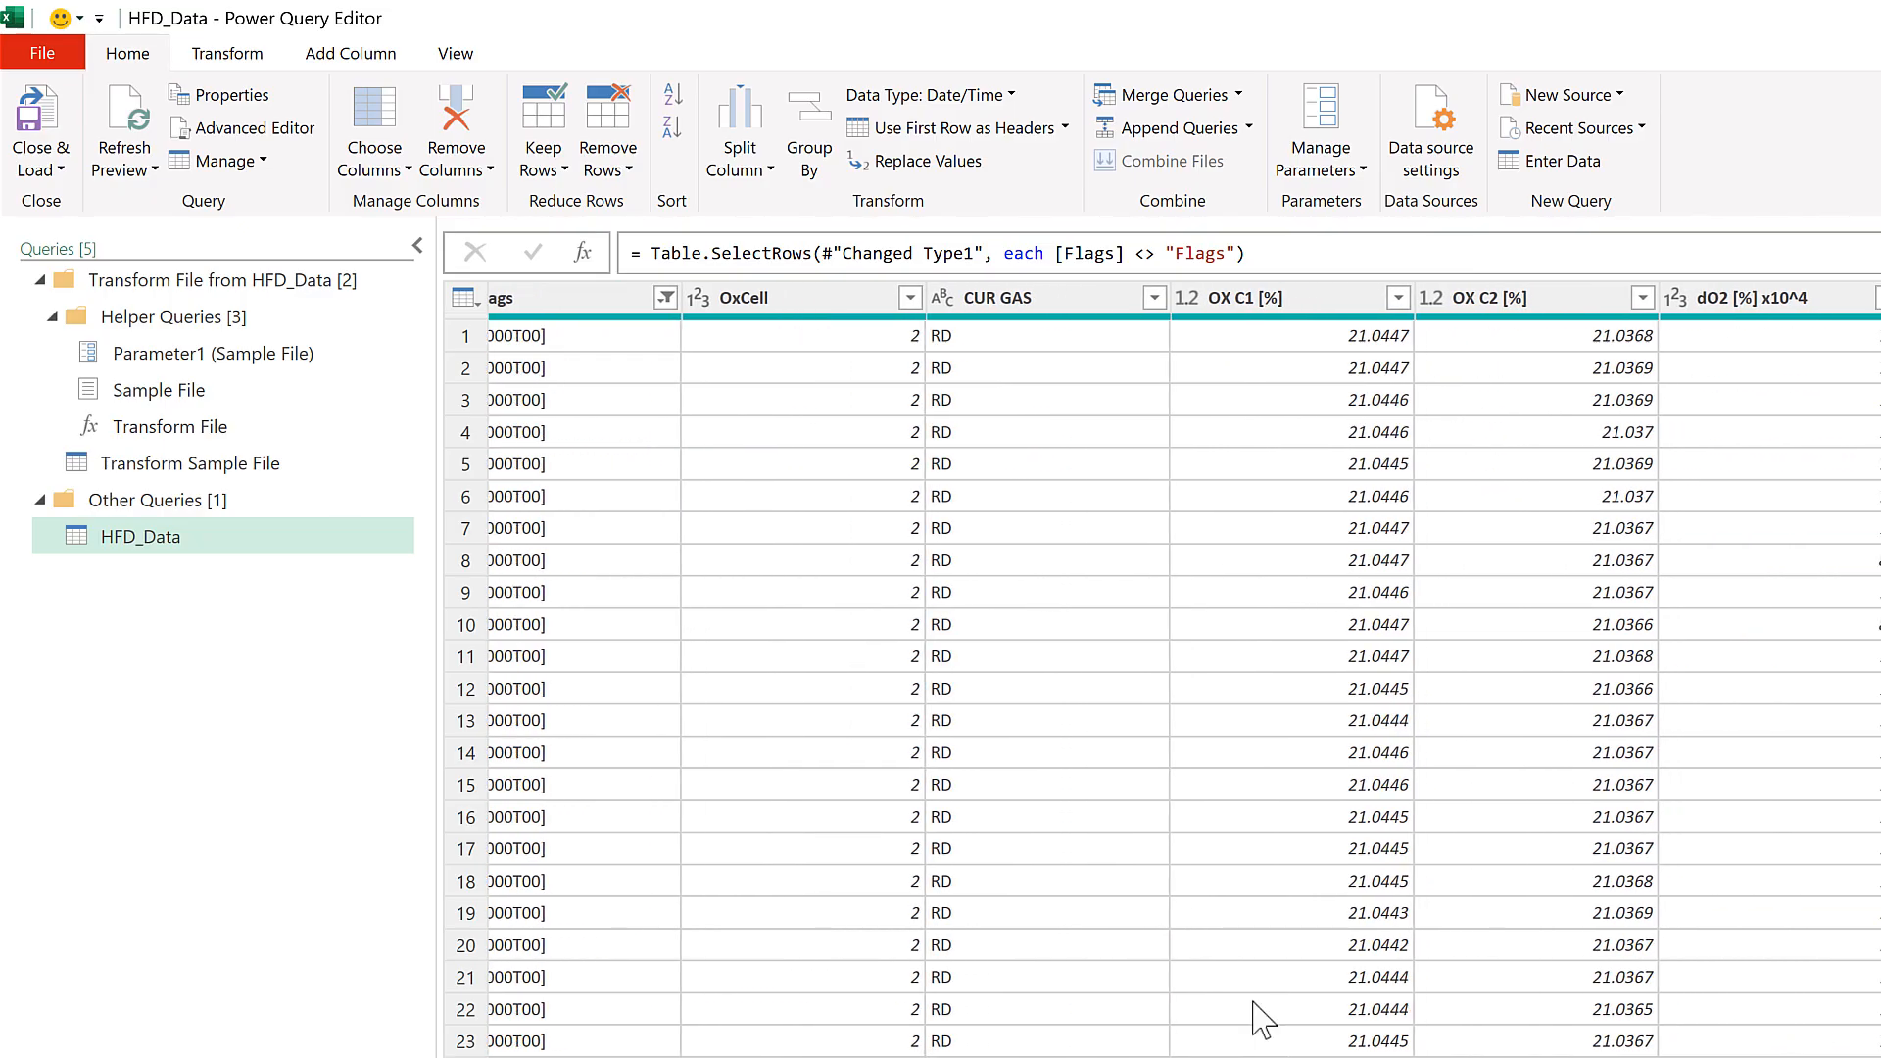
{"action": "left_click", "coordinate": [1572, 311]}
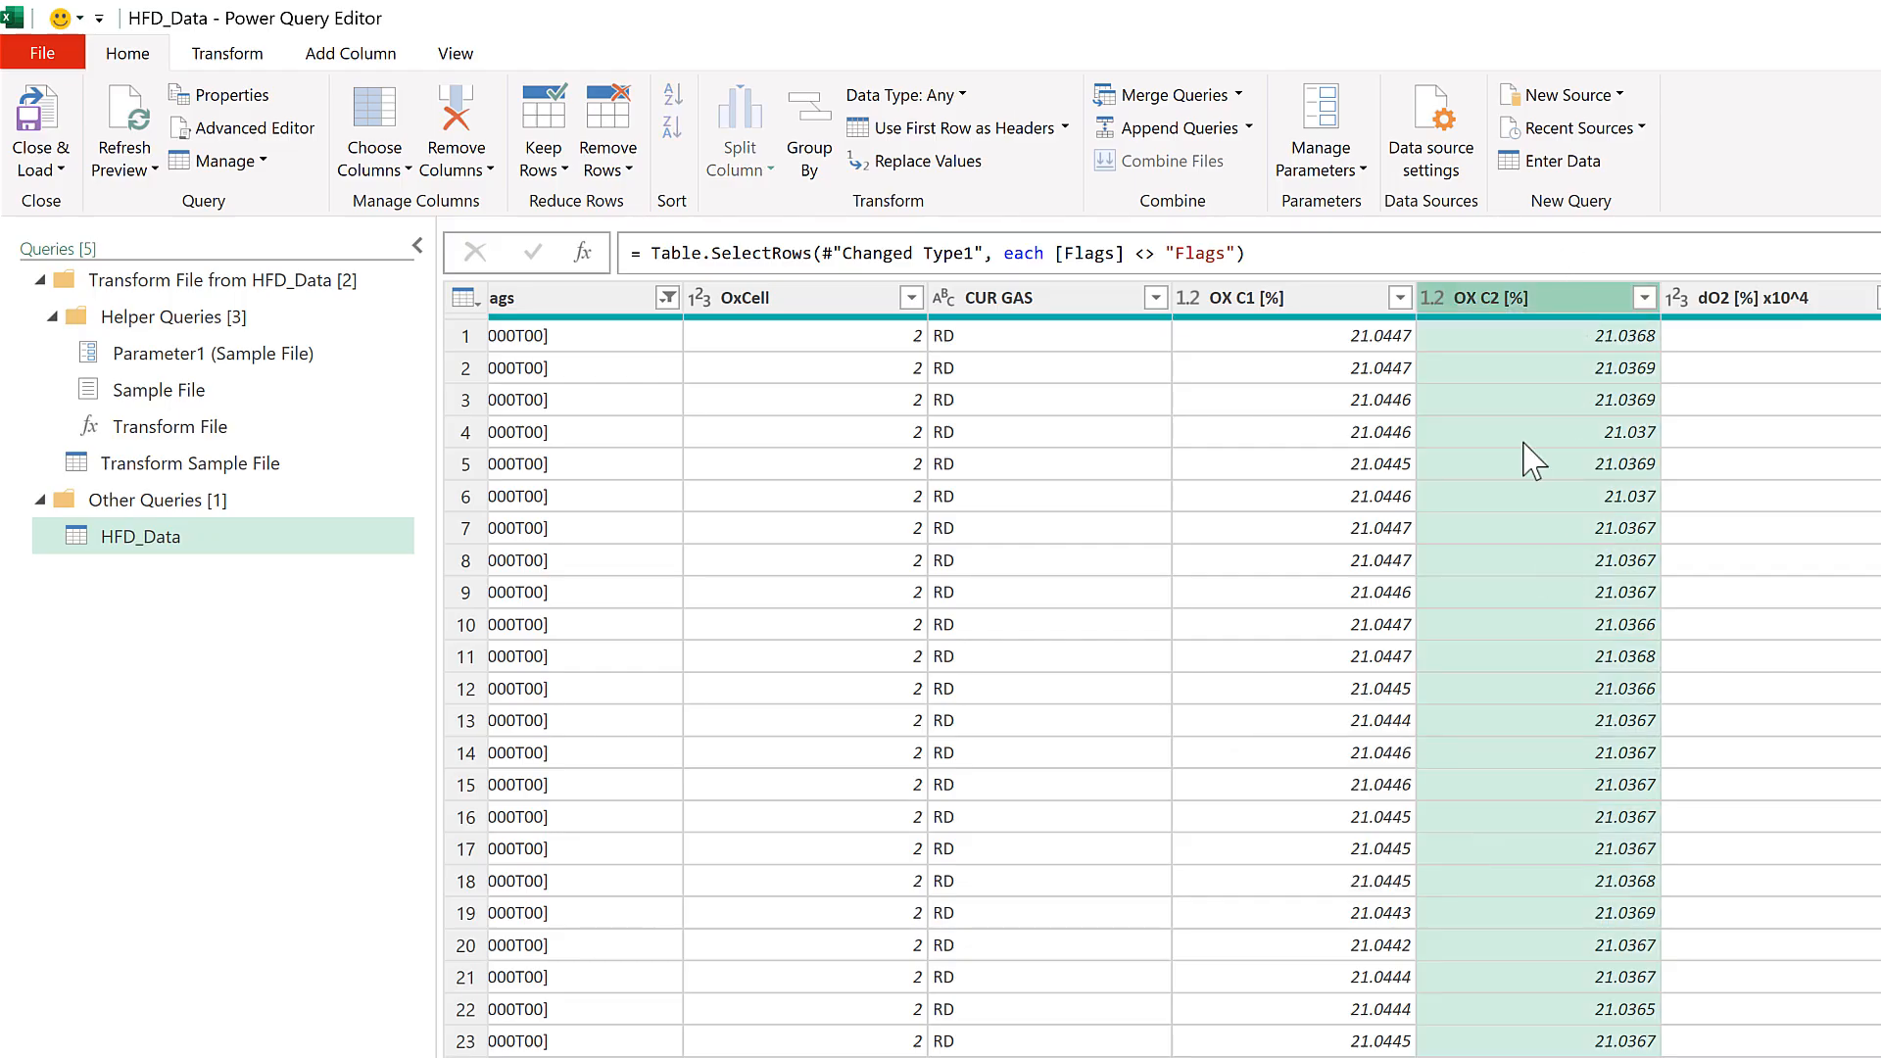
{"action": "right_click", "coordinate": [1550, 306]}
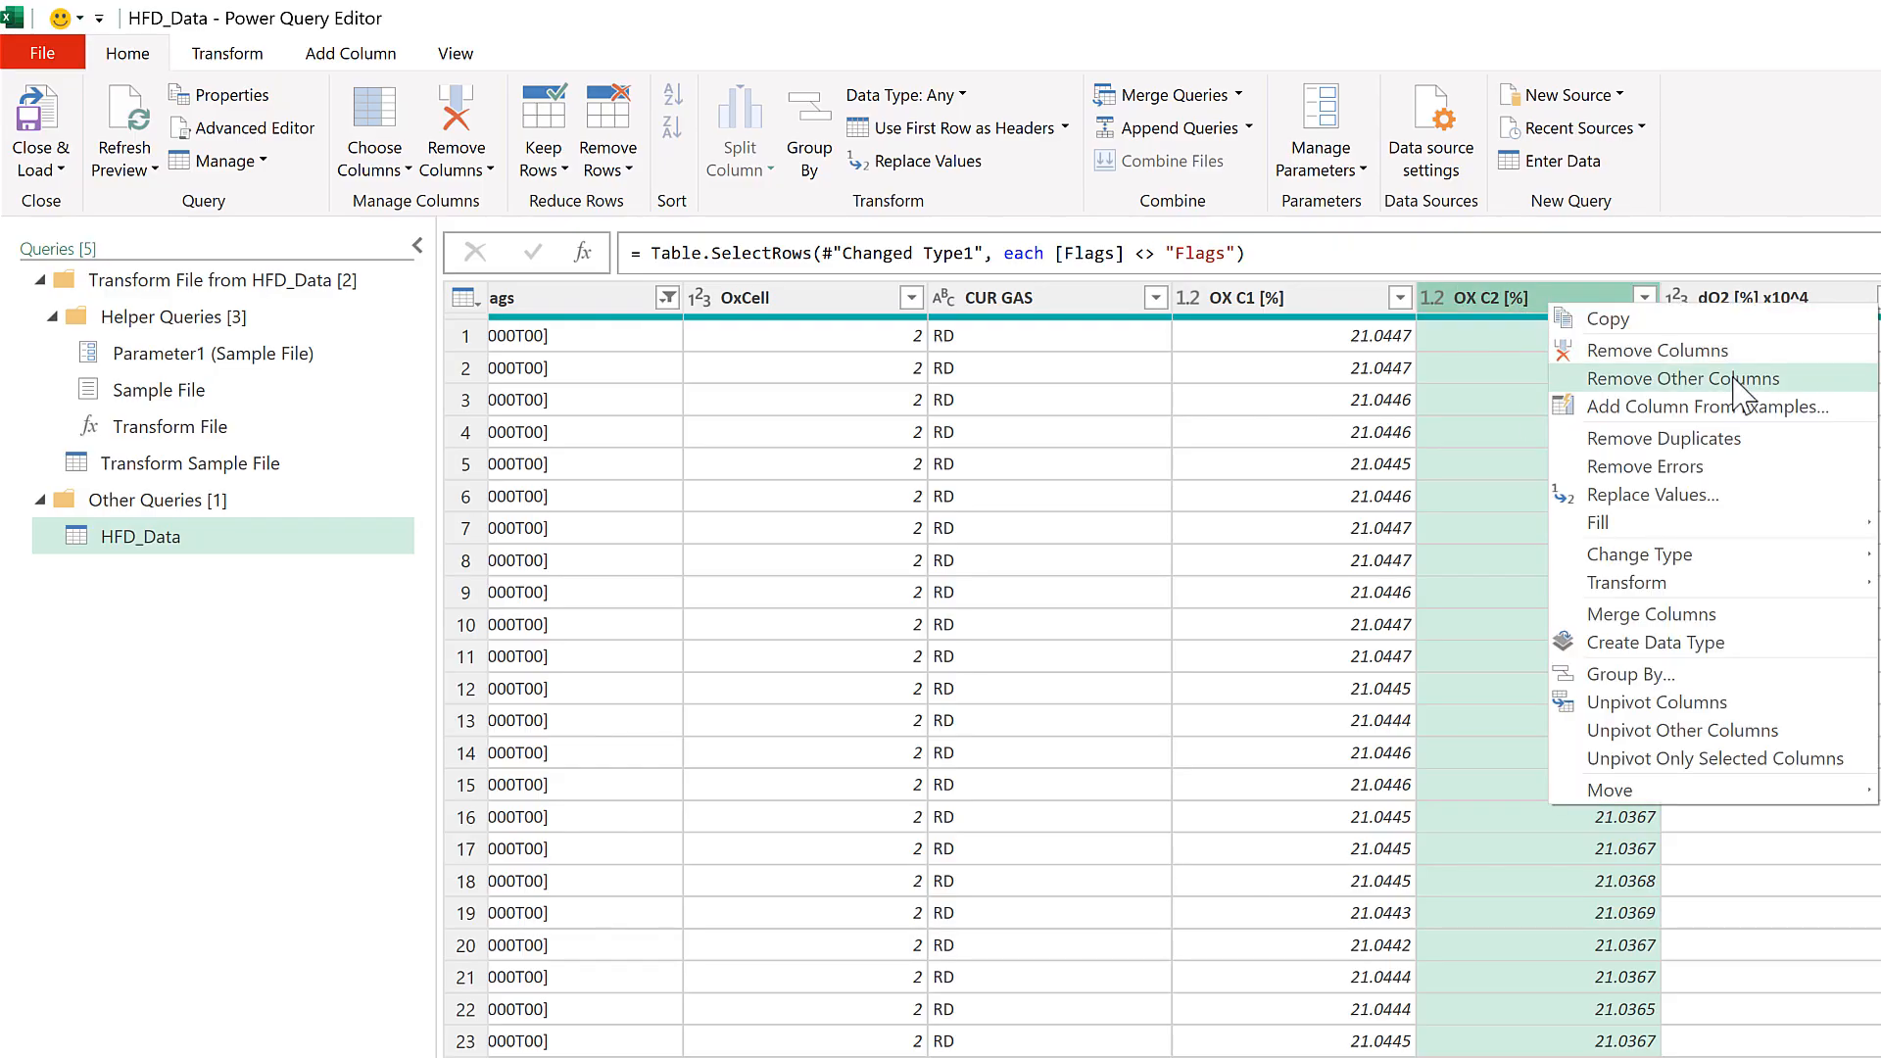
{"action": "left_click", "coordinate": [1738, 382]}
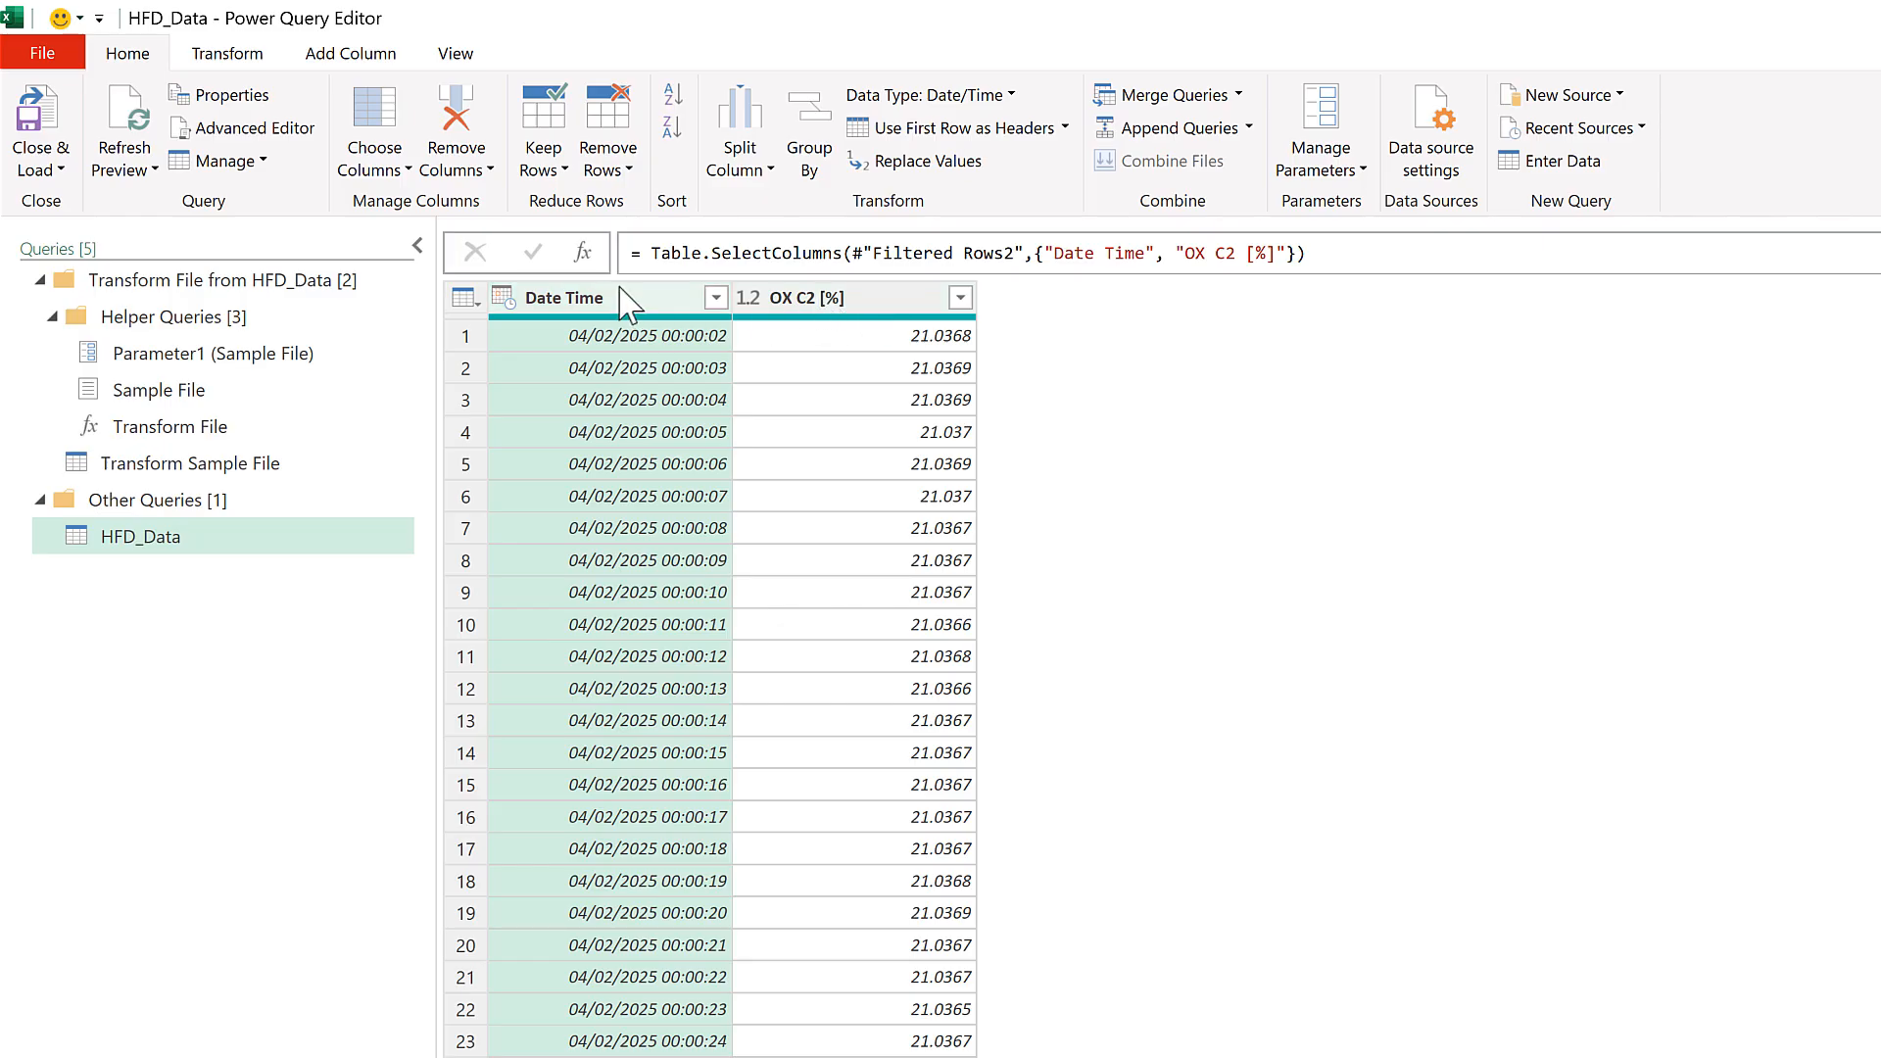
Transform the Date Time column's values to Start of Hour
{"action": "left_click", "coordinate": [227, 57]}
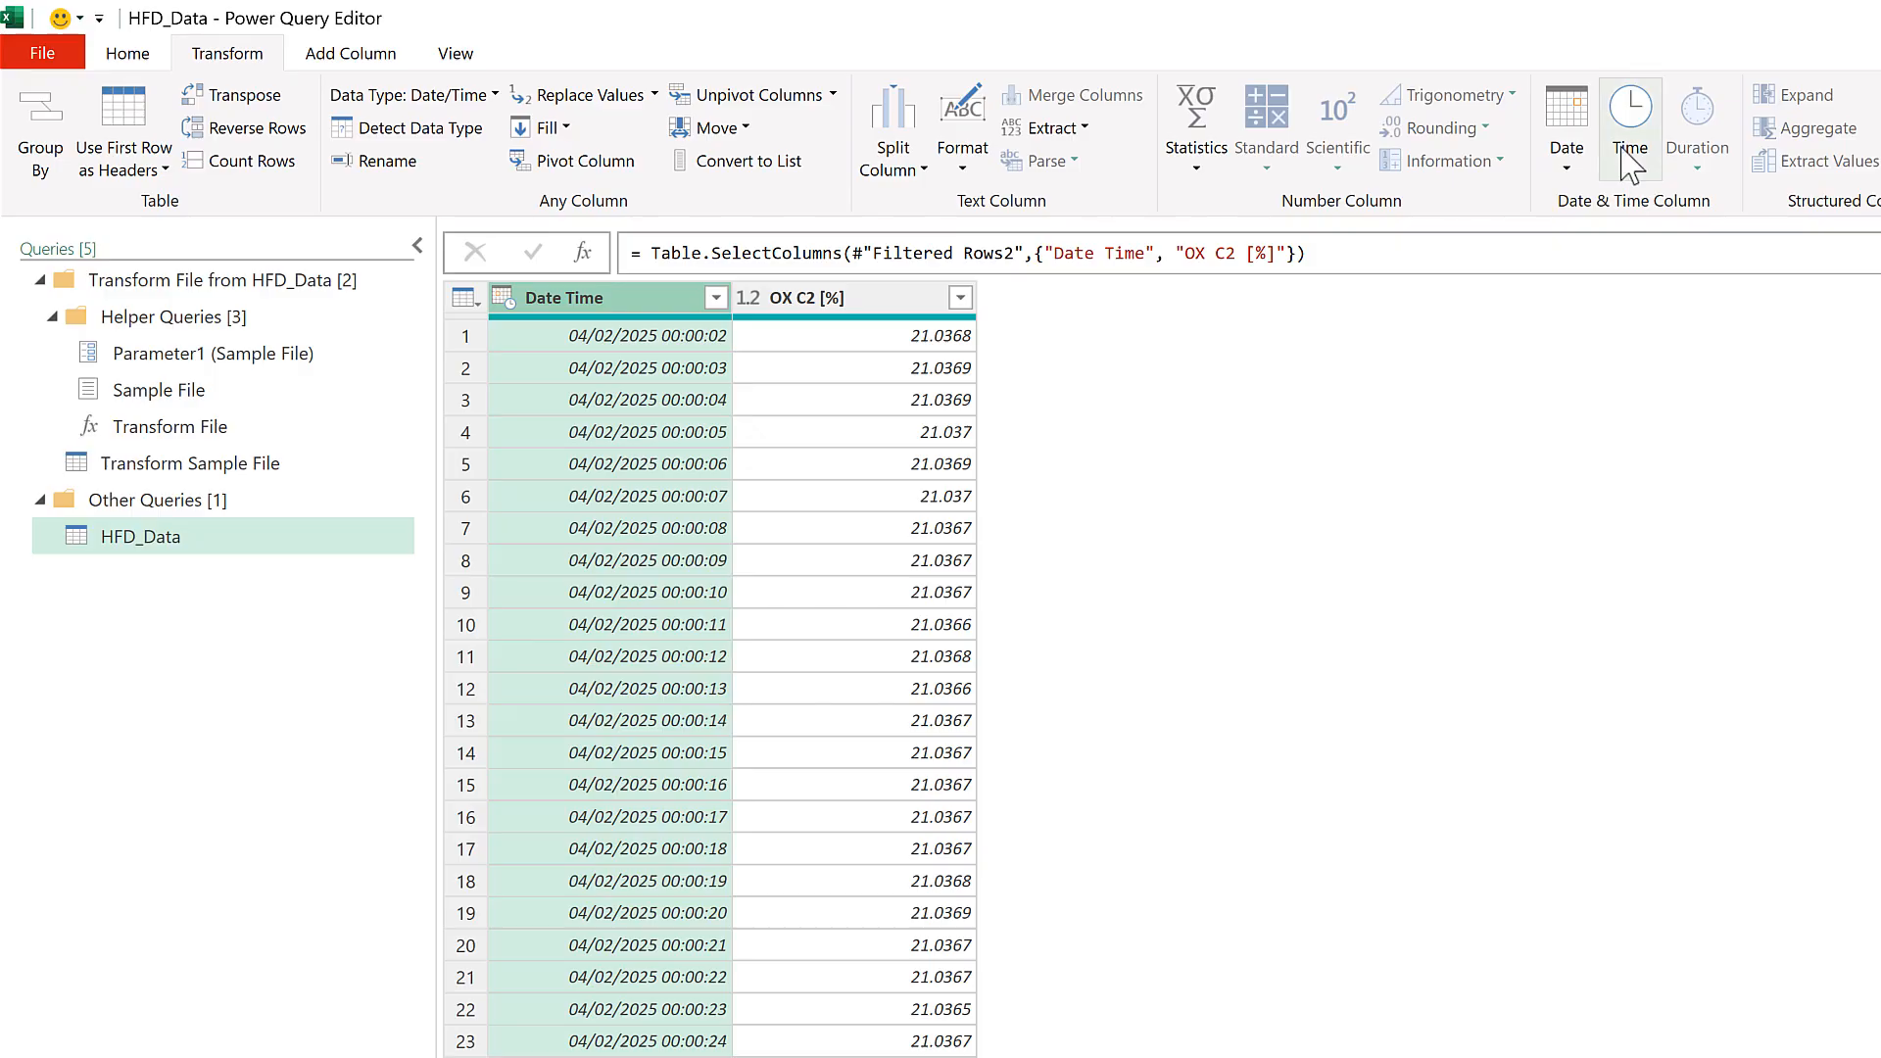
{"action": "left_click", "coordinate": [1631, 156]}
{"action": "mouse_move", "coordinate": [1525, 306]}
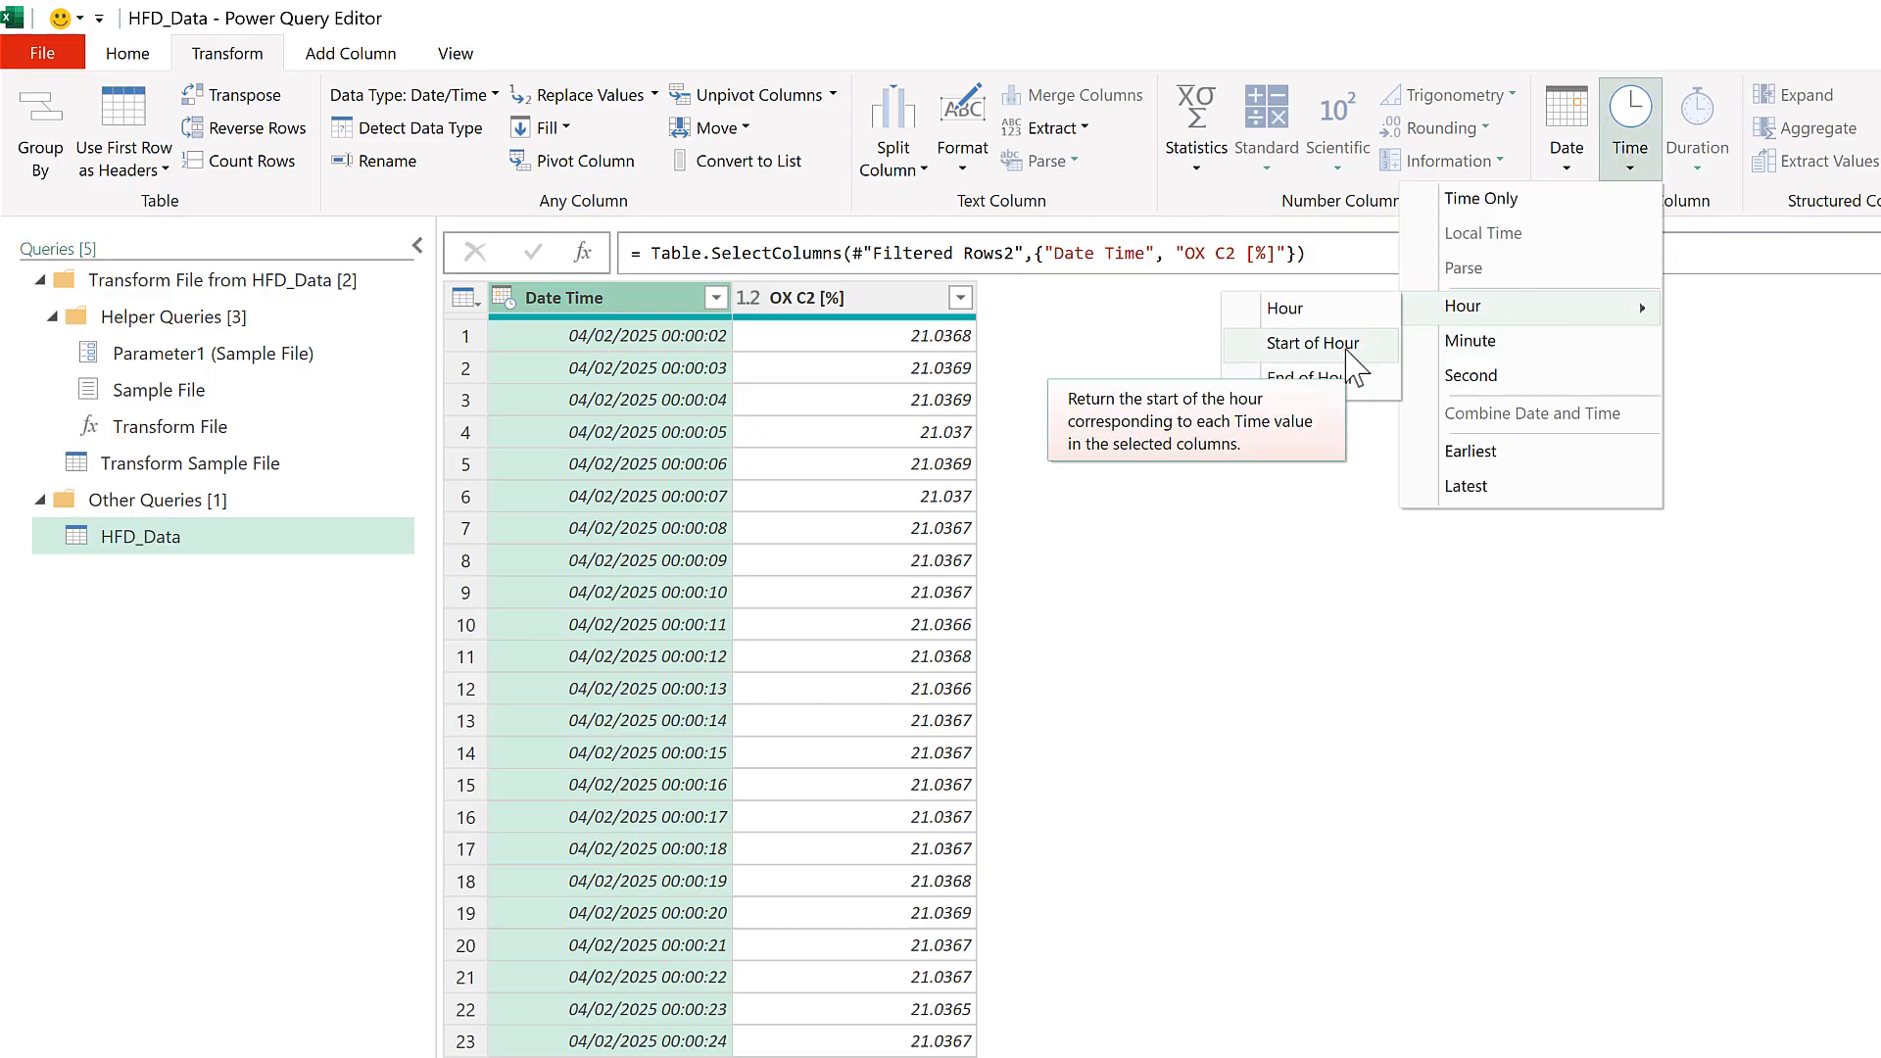
{"action": "left_click", "coordinate": [1348, 351]}
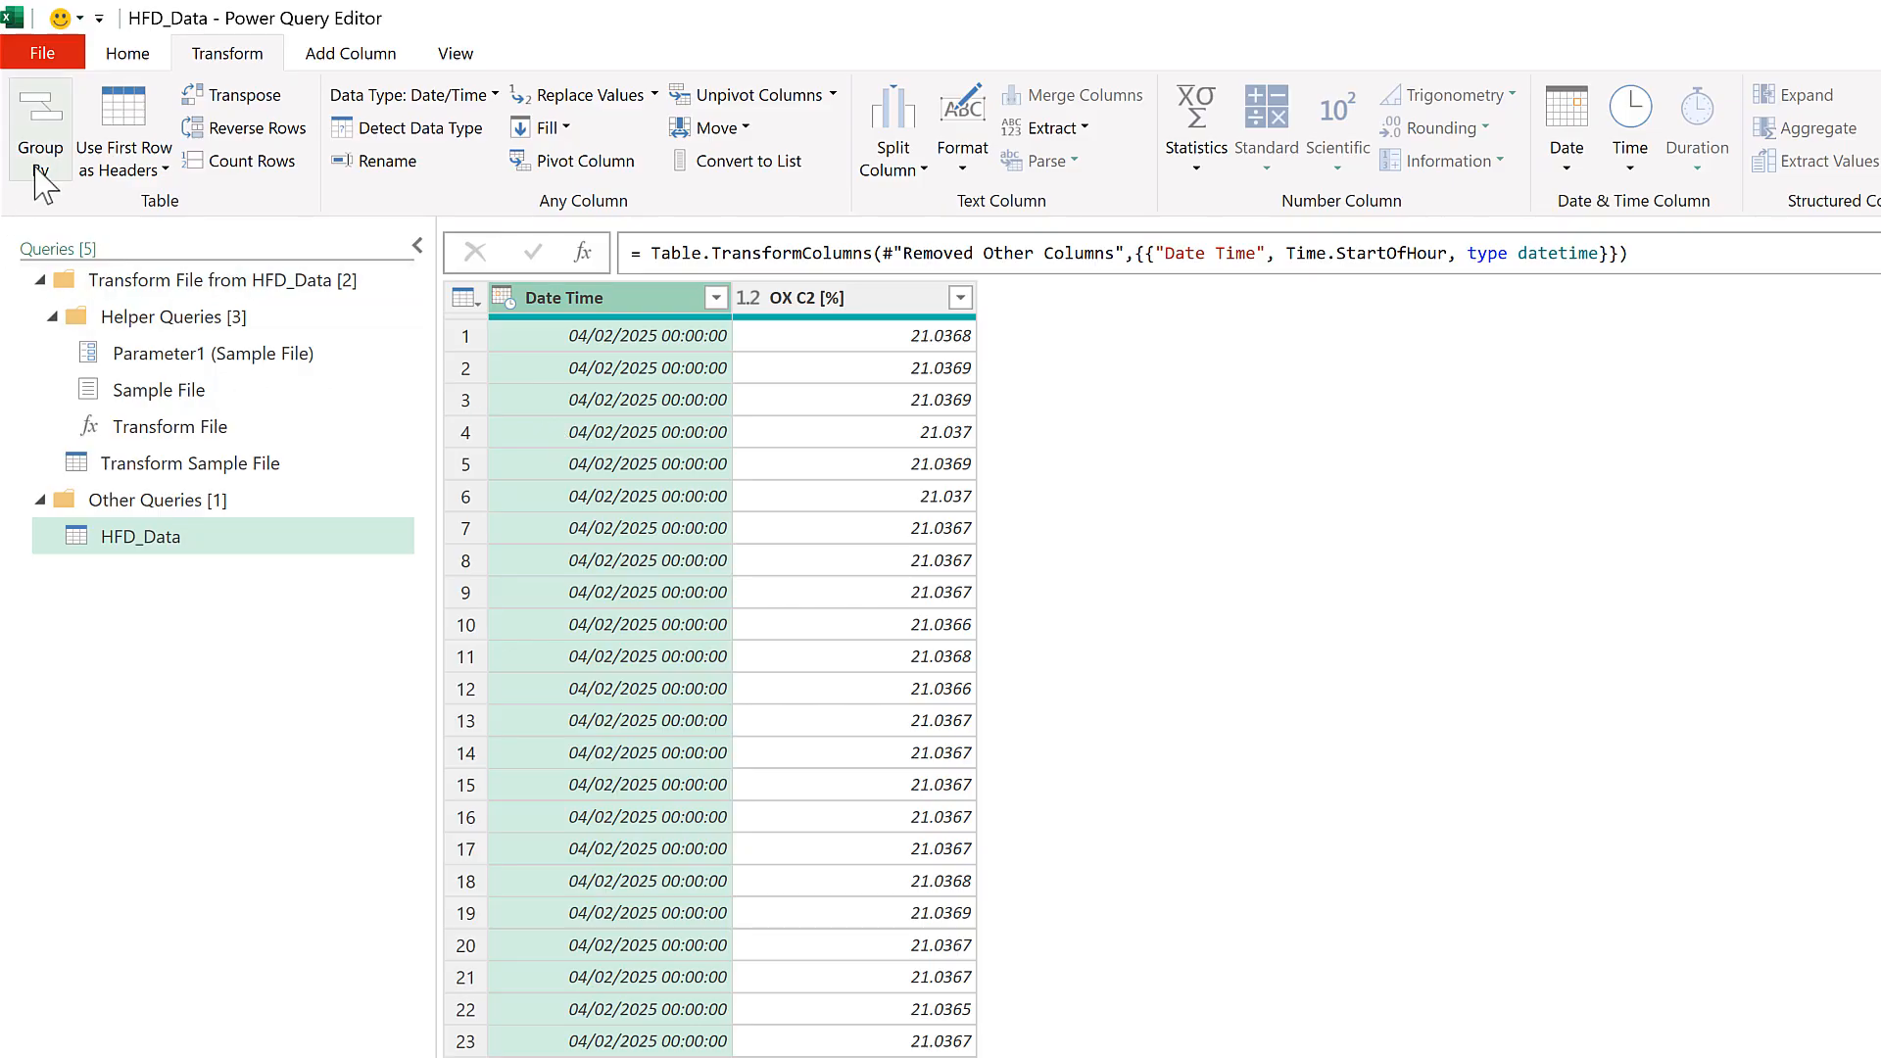
Group the rows by Date Time into a new column named OX C2 that holds the Average of OX C2 [%]
{"action": "left_click", "coordinate": [40, 166]}
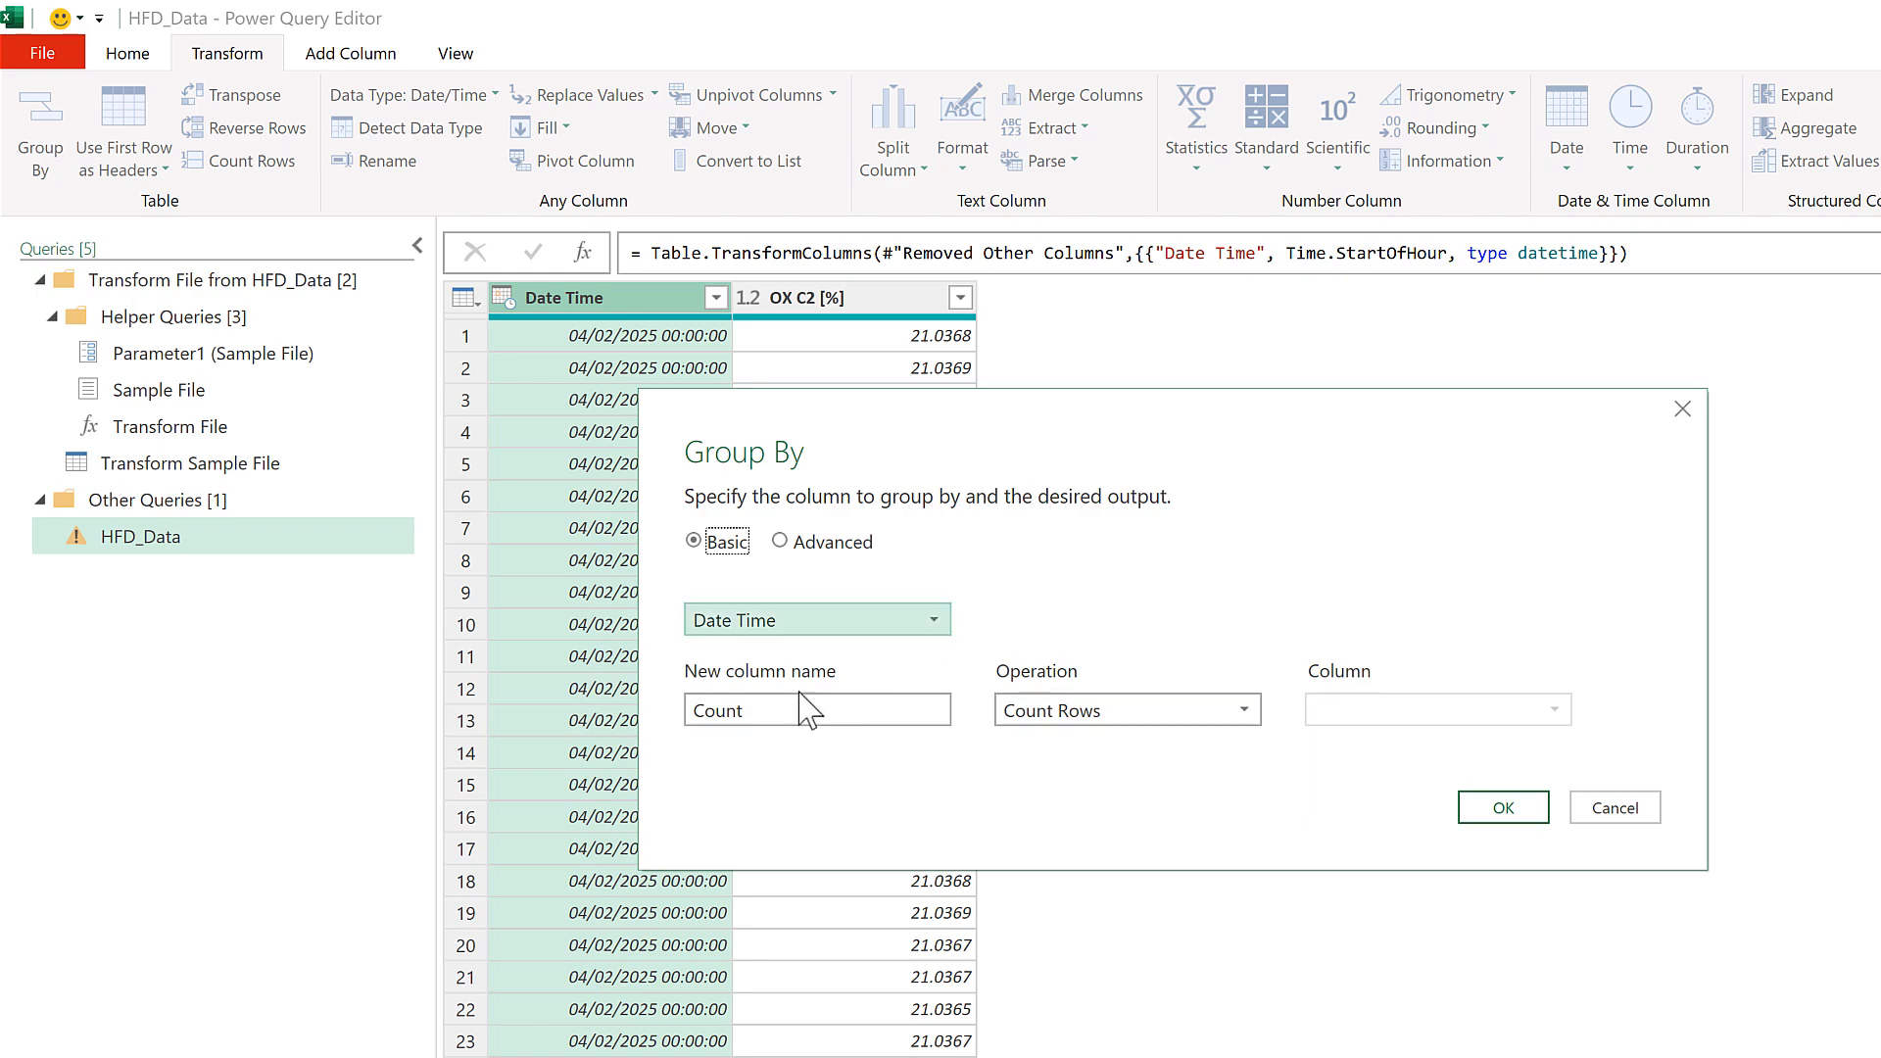
{"action": "left_click_drag", "start_coordinate": [768, 709], "coordinate": [648, 715]}
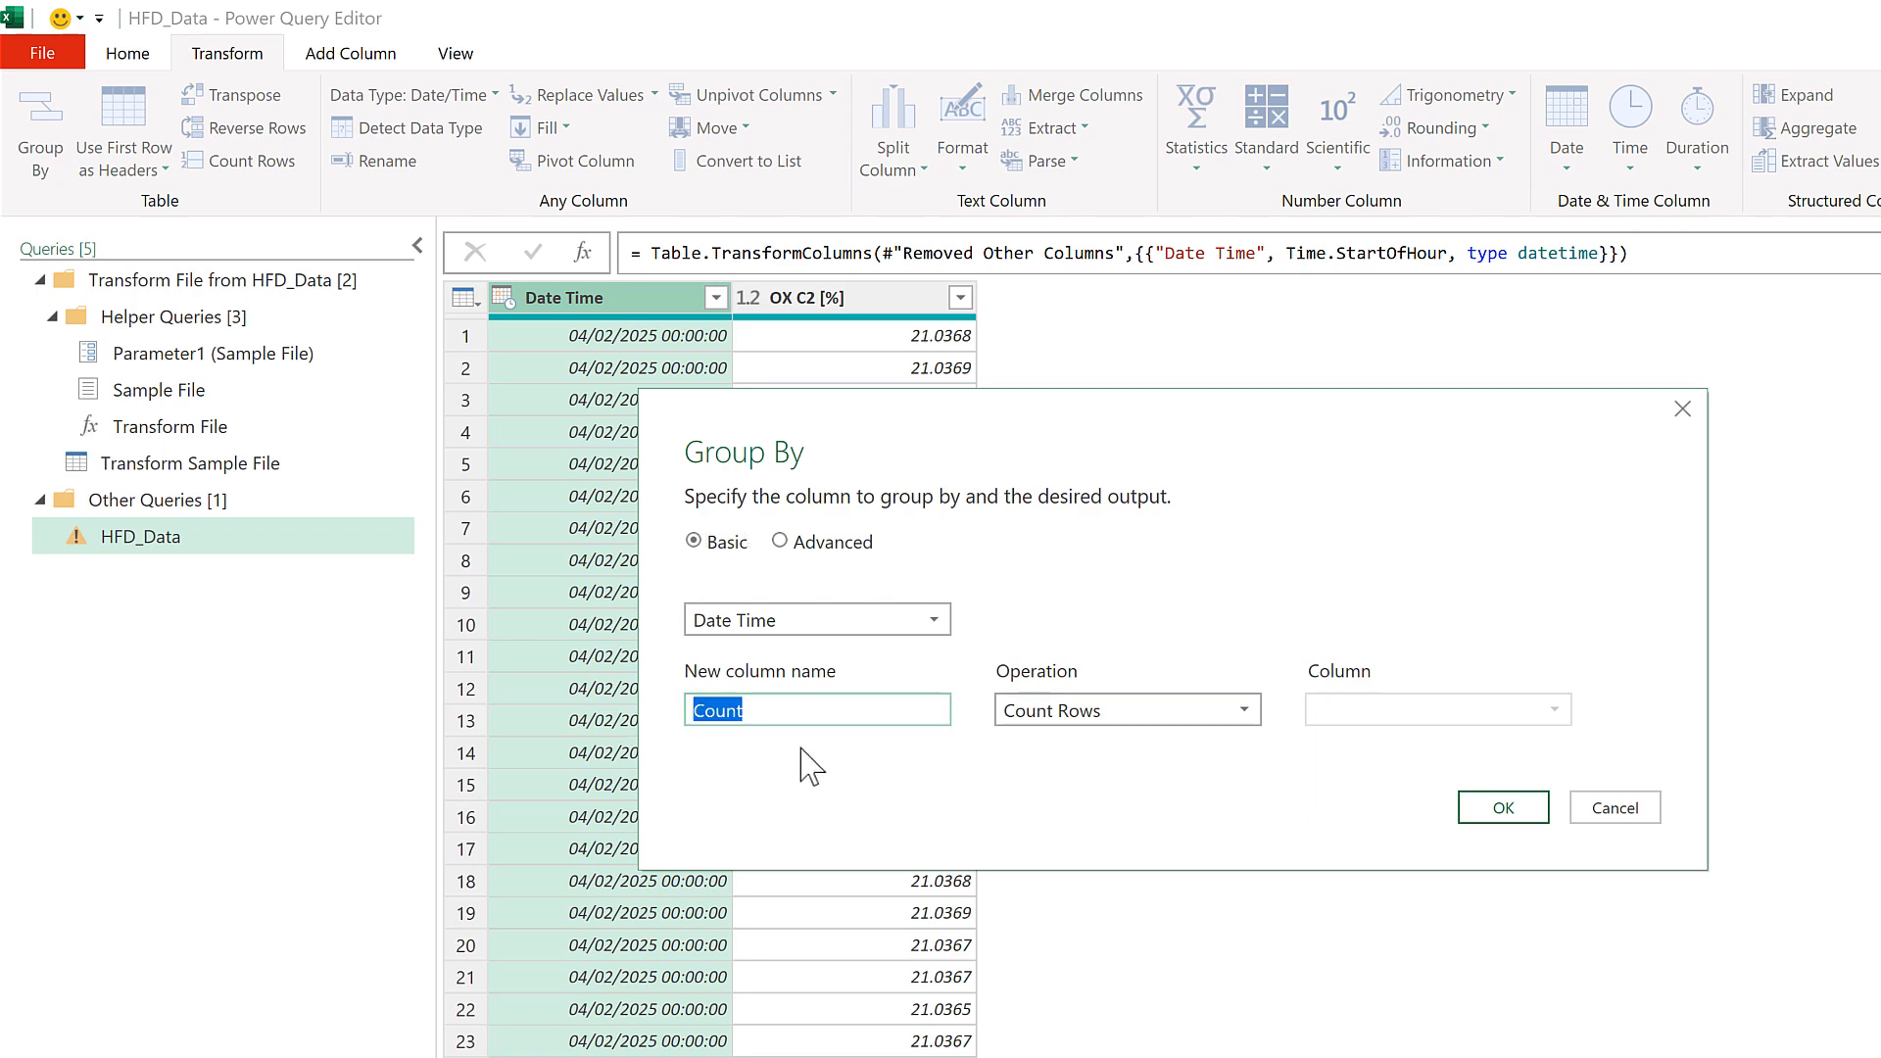
{"action": "type", "text": "OX C2"}
{"action": "left_click", "coordinate": [1188, 711]}
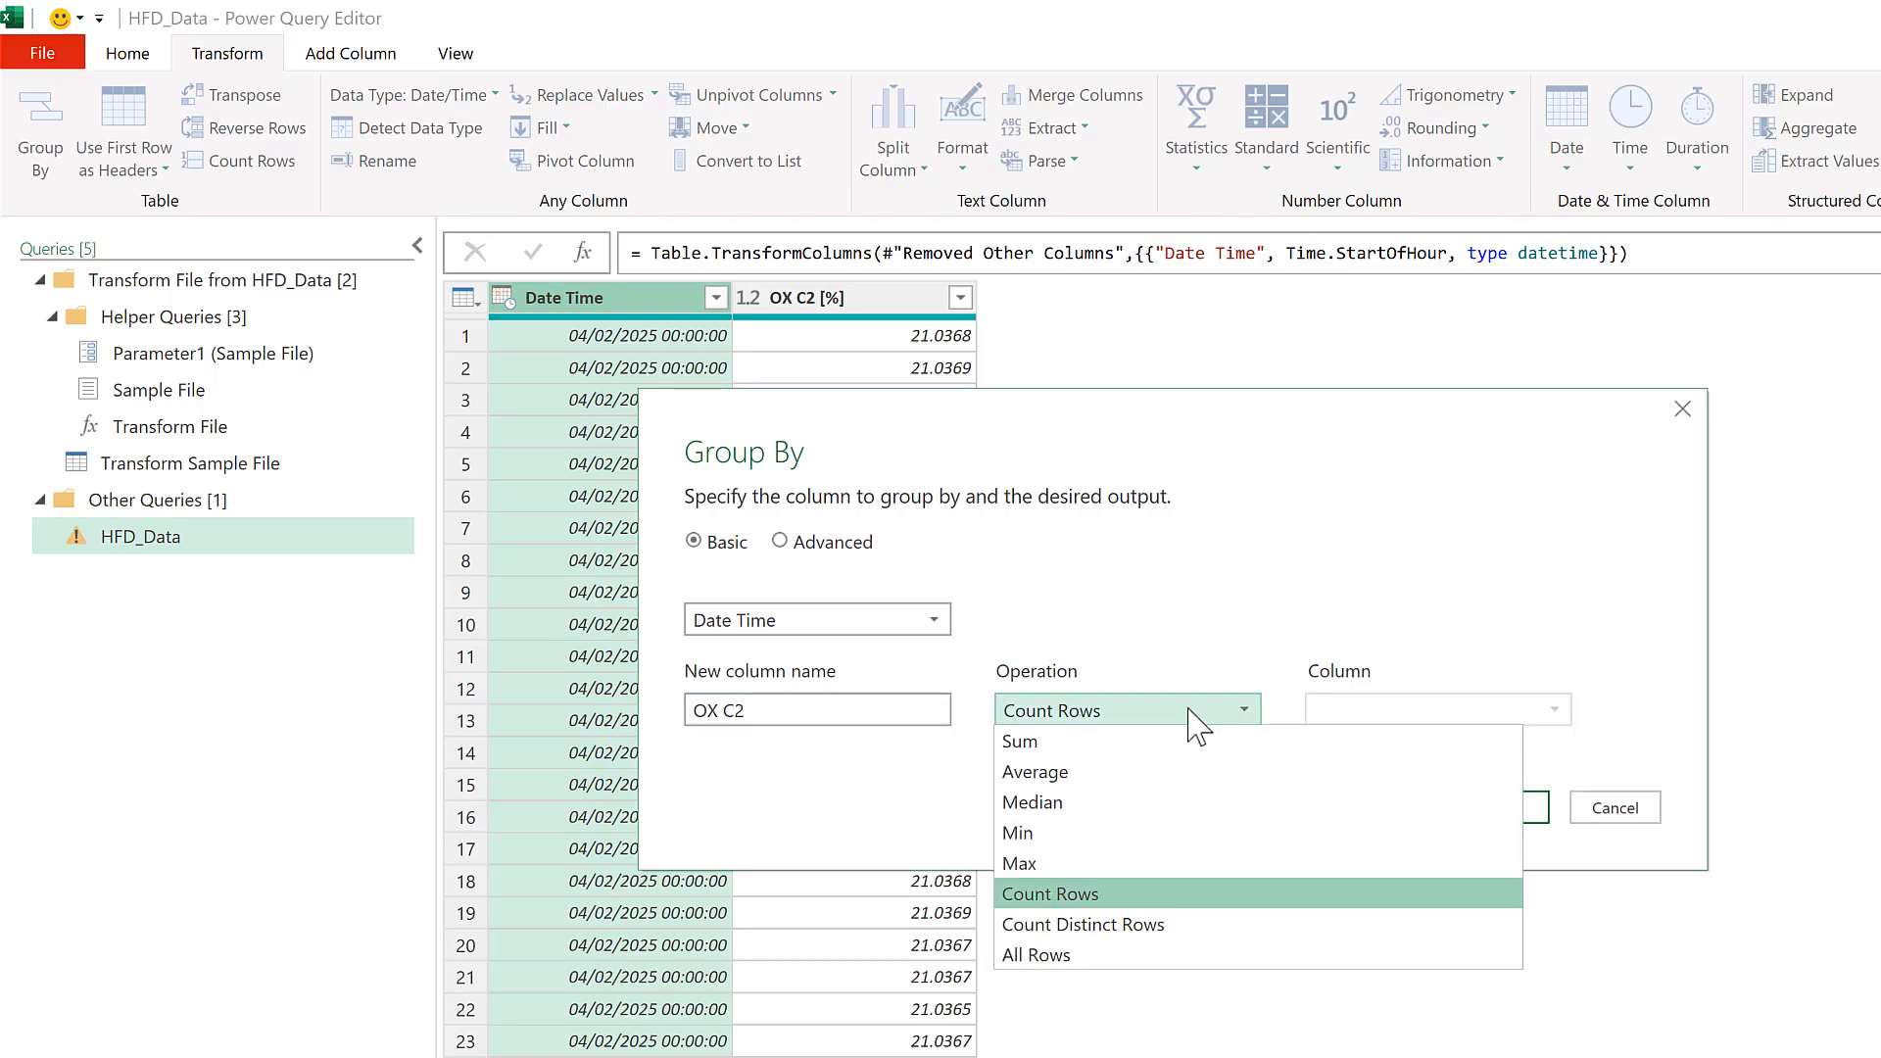
{"action": "left_click", "coordinate": [1136, 772]}
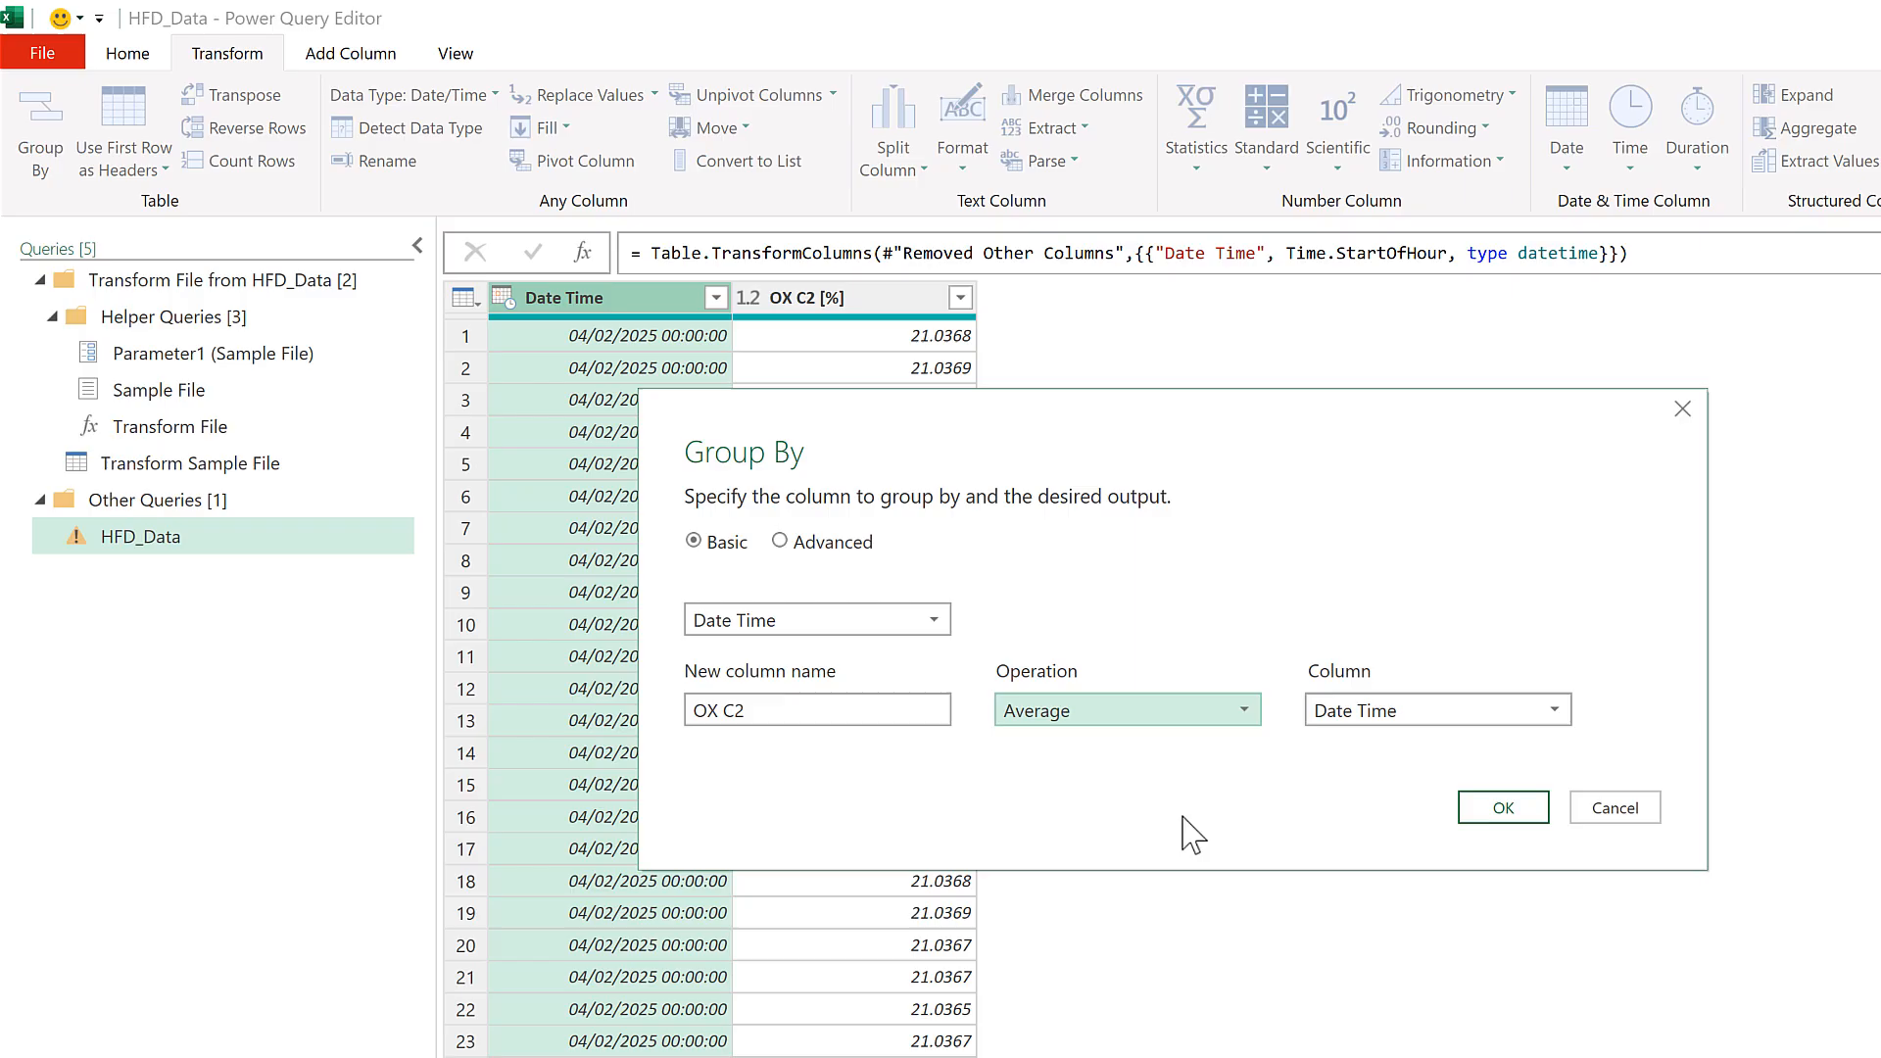
{"action": "left_click", "coordinate": [1475, 715]}
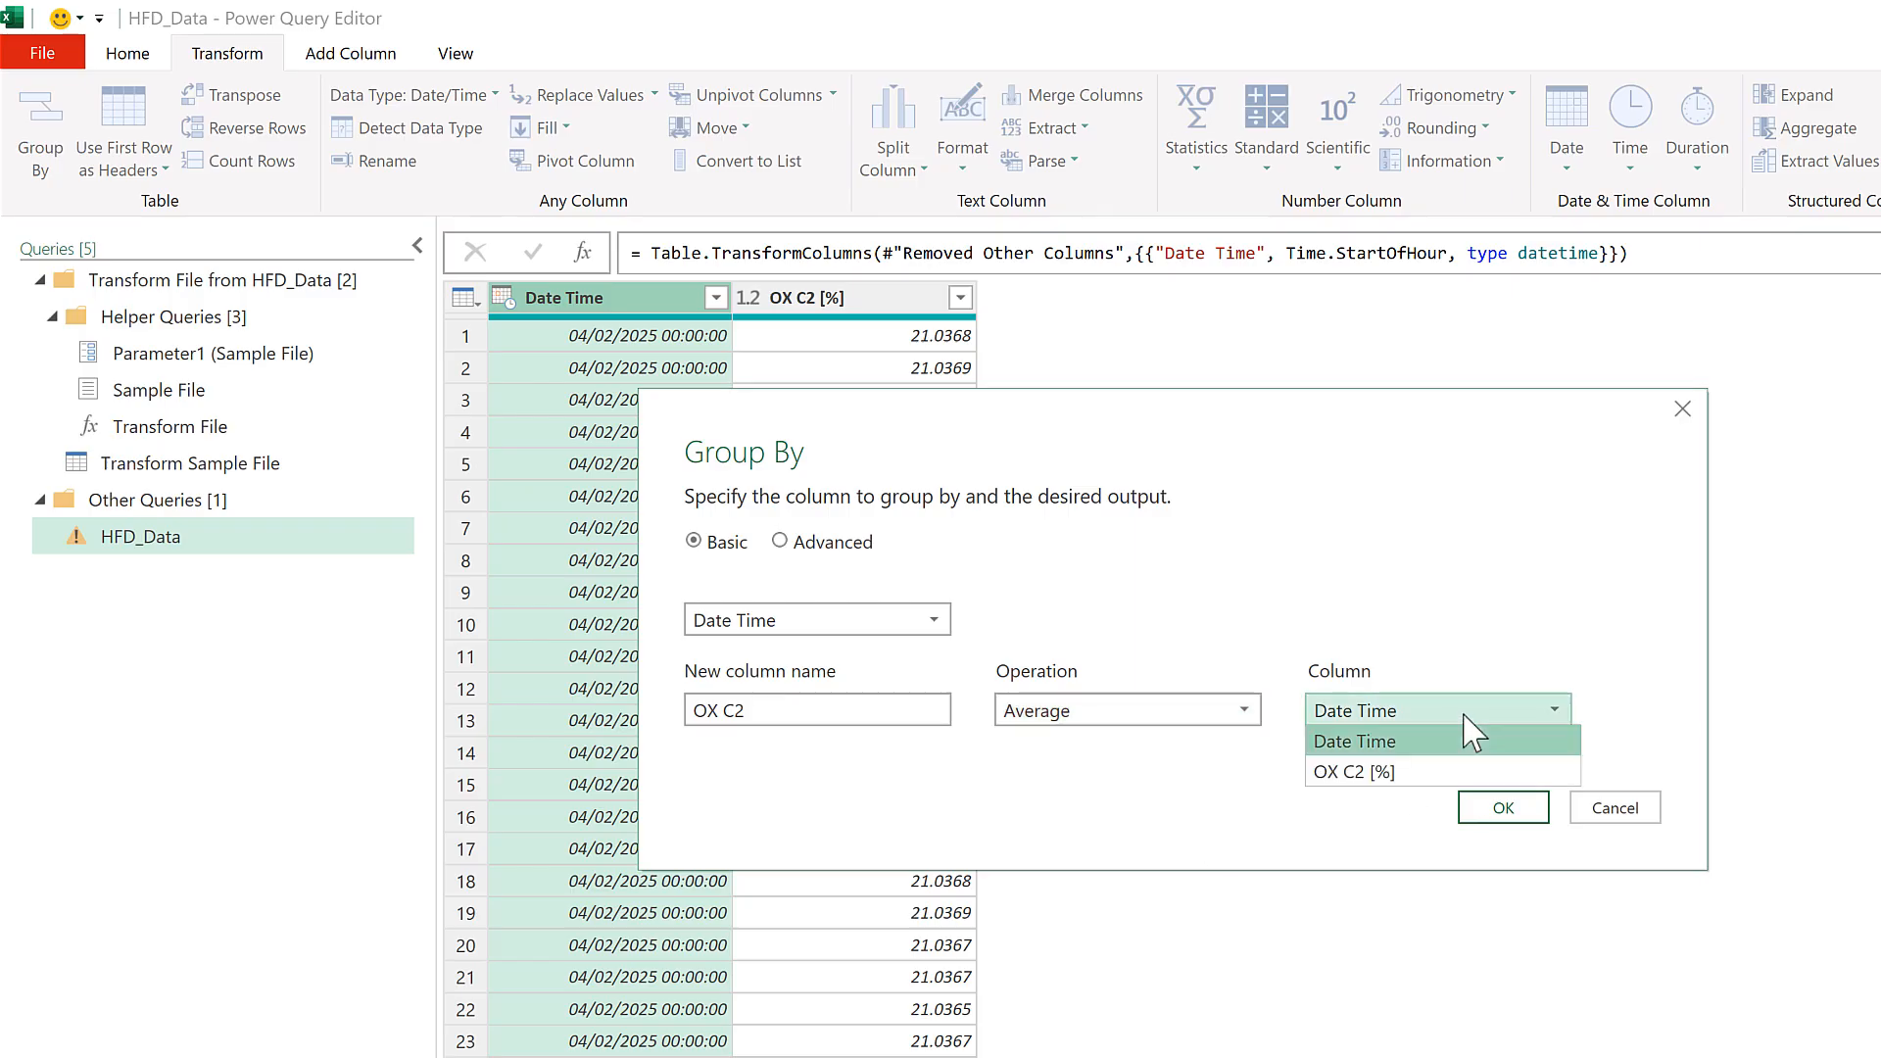
{"action": "left_click", "coordinate": [1393, 774]}
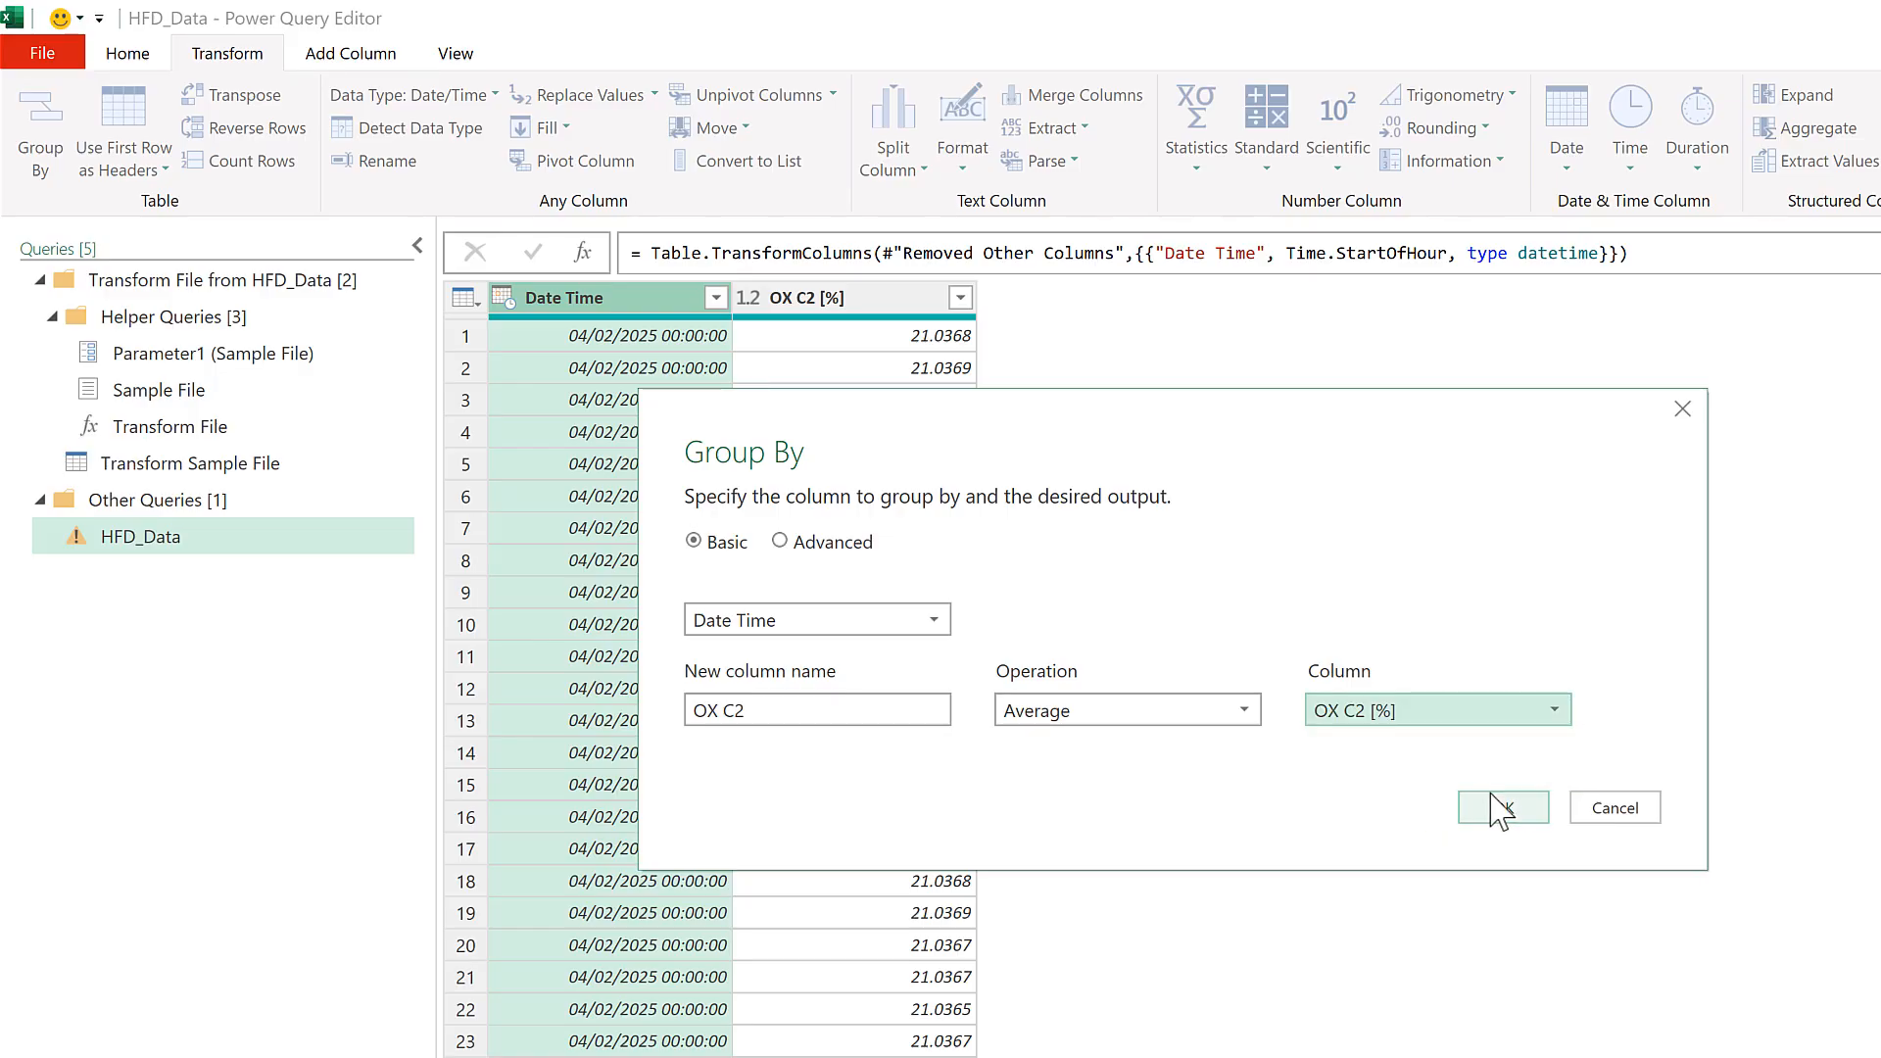
{"action": "left_click", "coordinate": [1501, 809]}
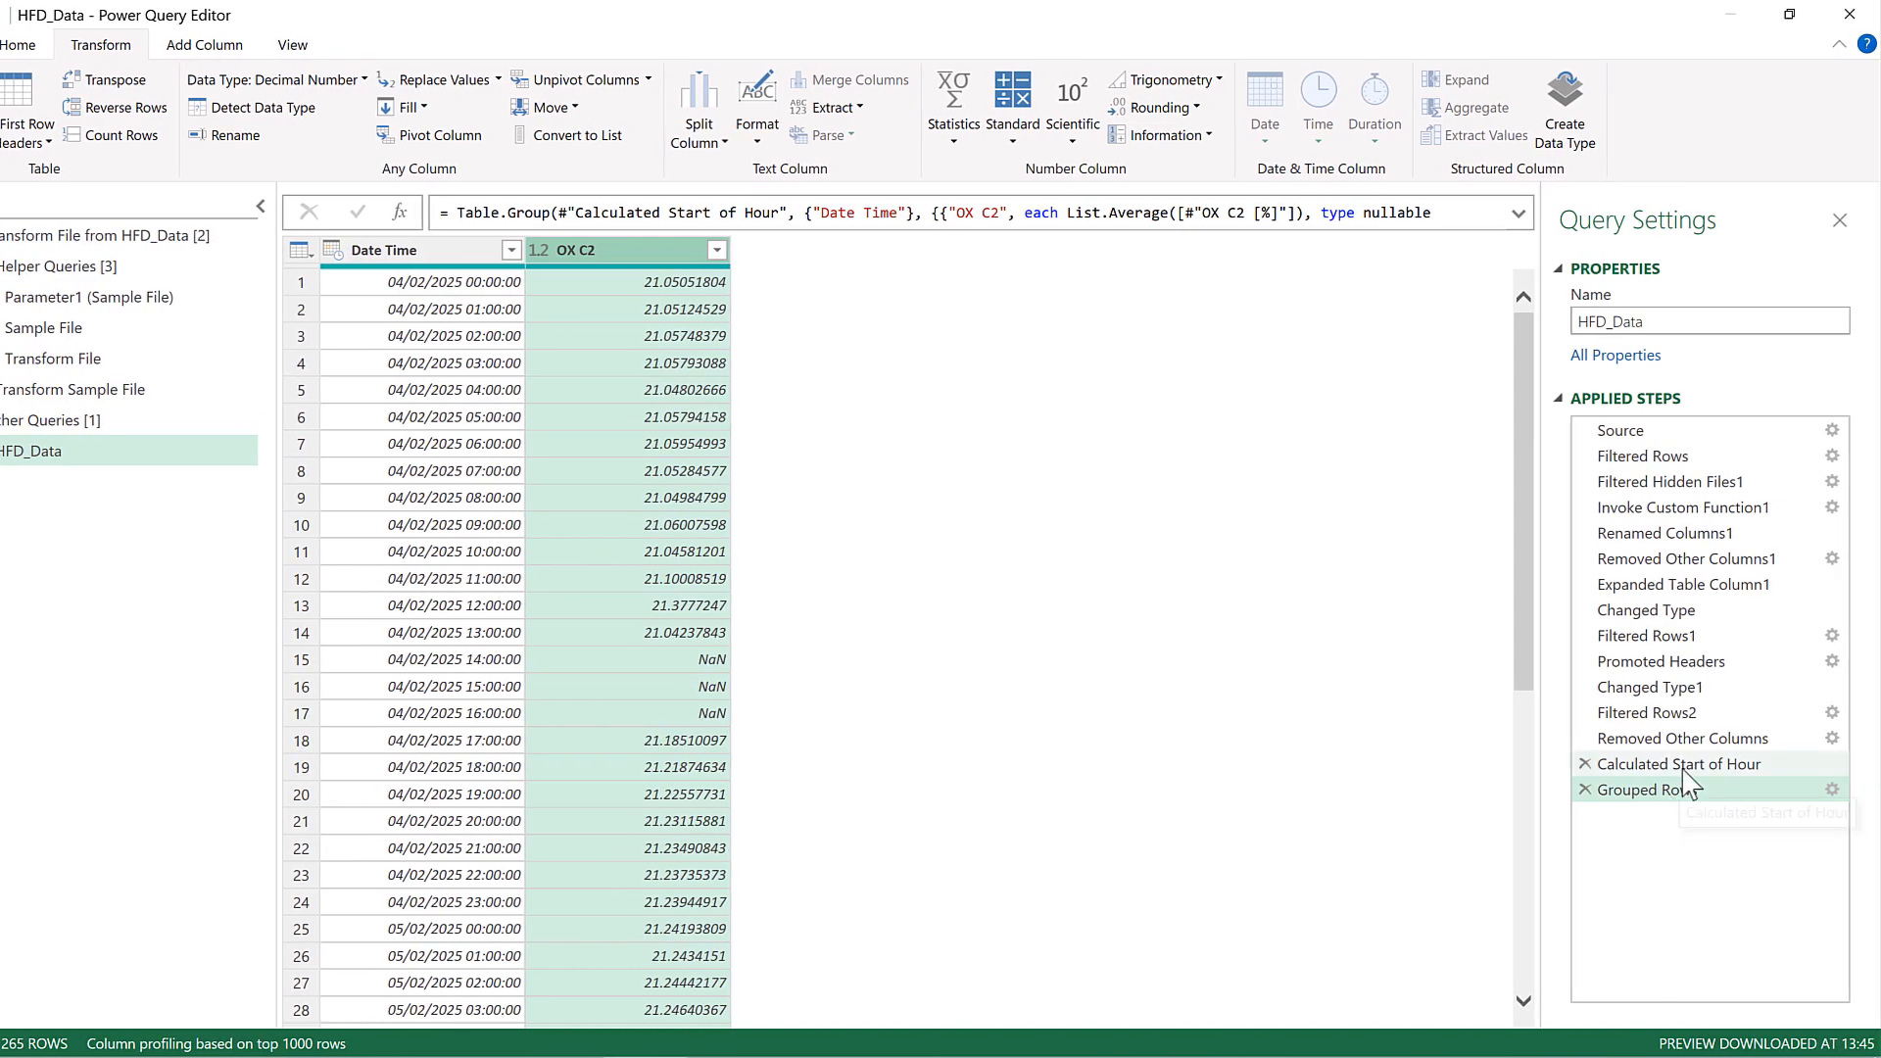
Insert a filter after the Calculated Start of Hour step that keeps rows where OX C2 [%] is greater than 0
{"action": "left_click", "coordinate": [1683, 769]}
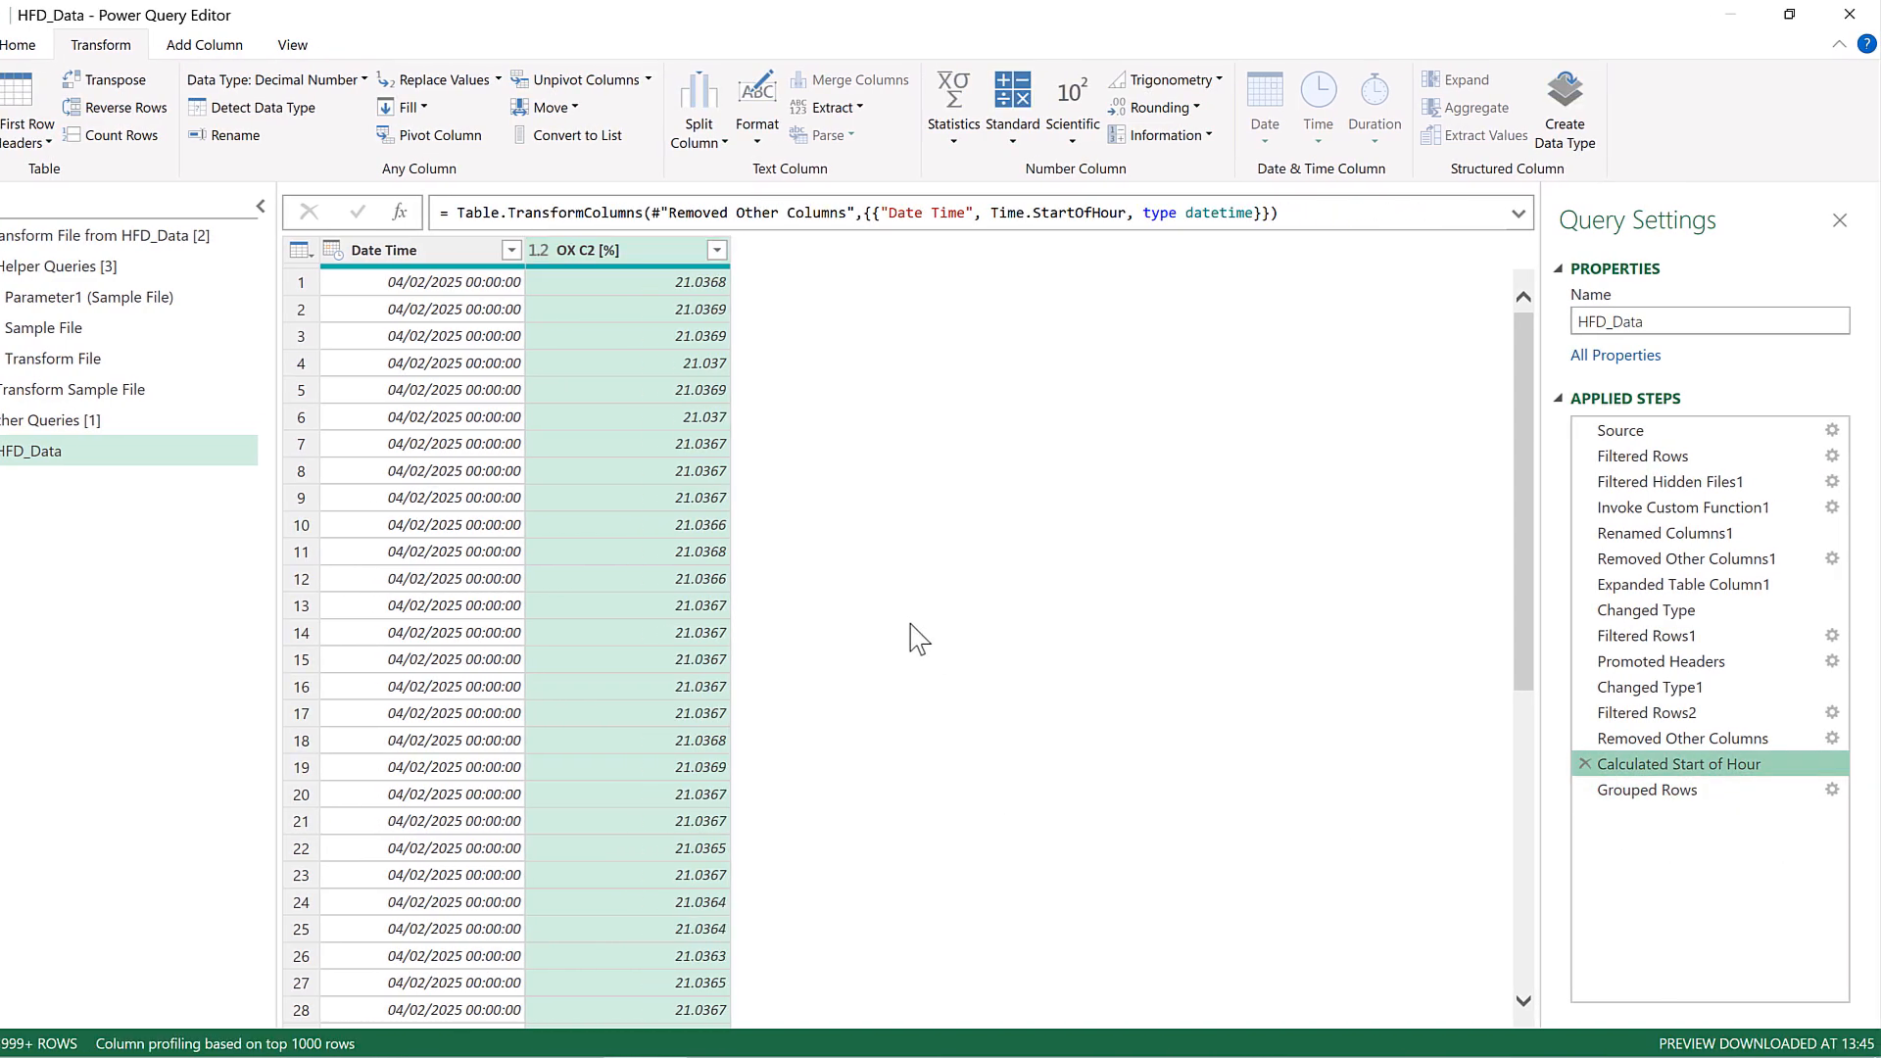
{"action": "left_click", "coordinate": [716, 252]}
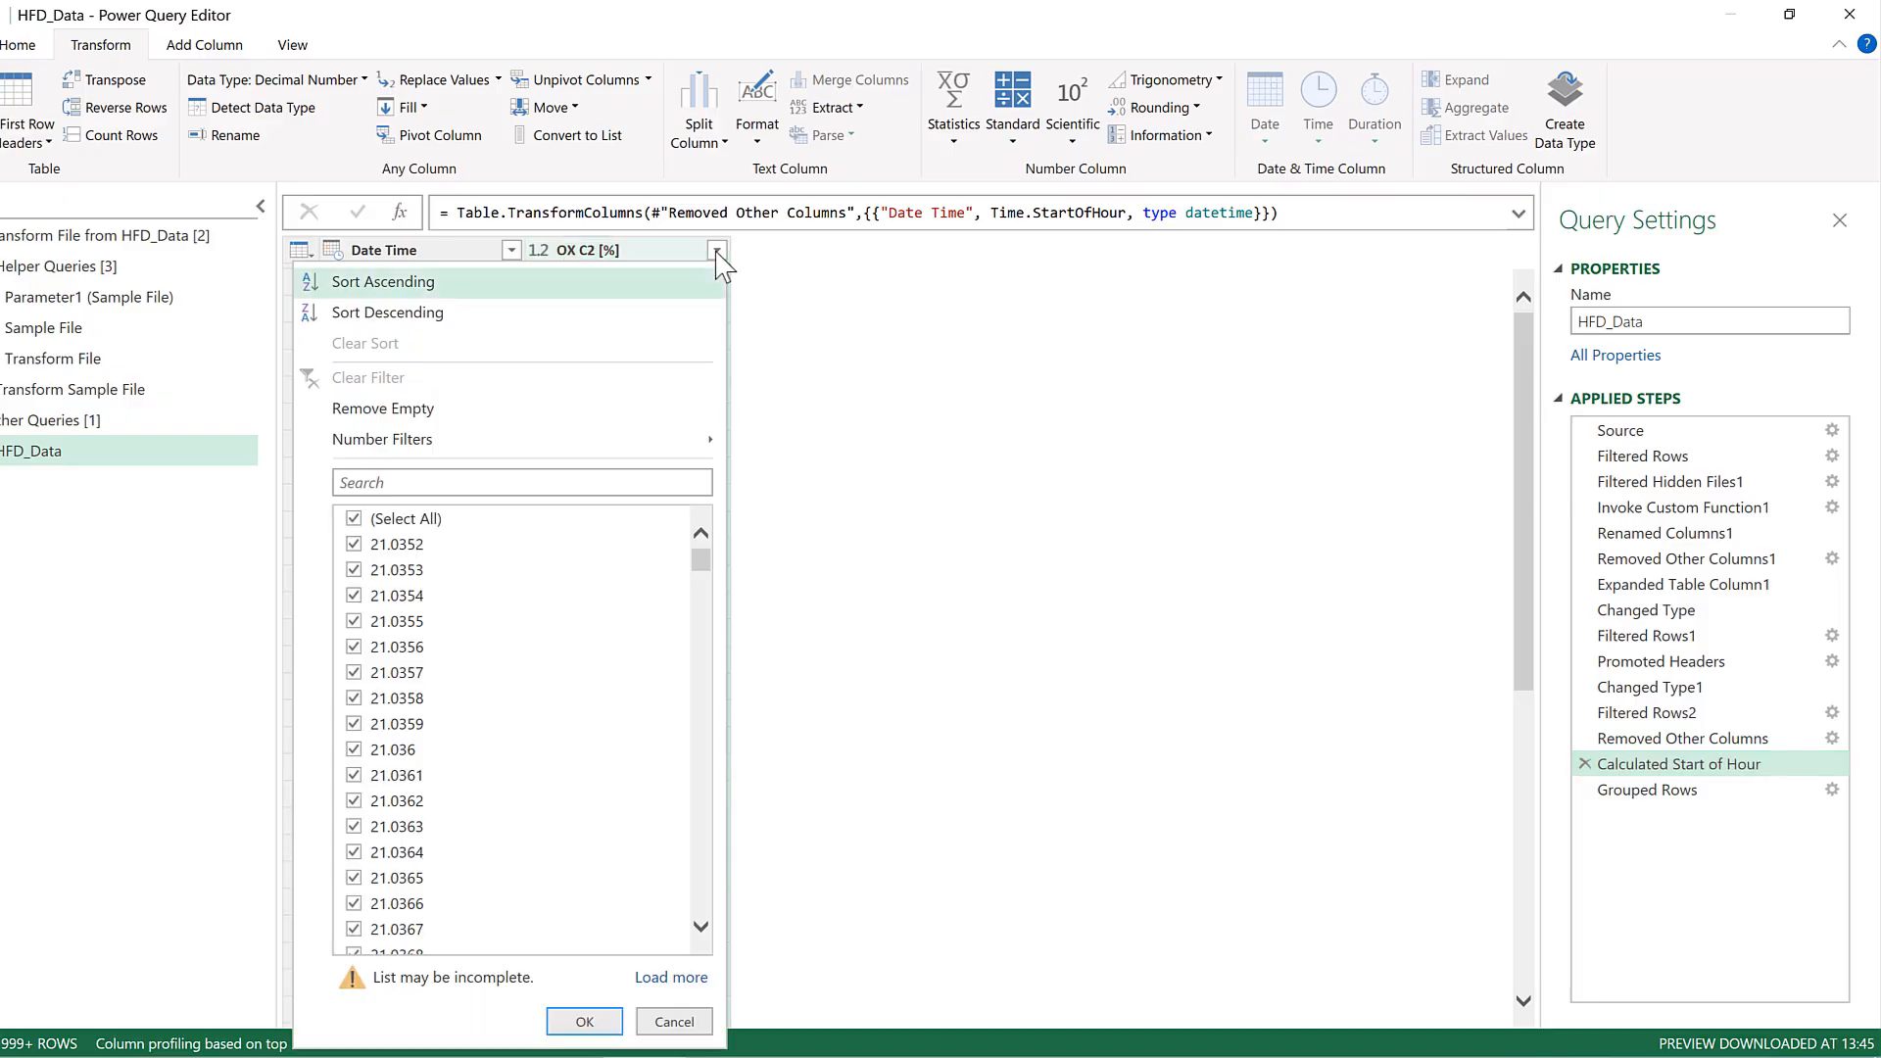
{"action": "mouse_move", "coordinate": [624, 458]}
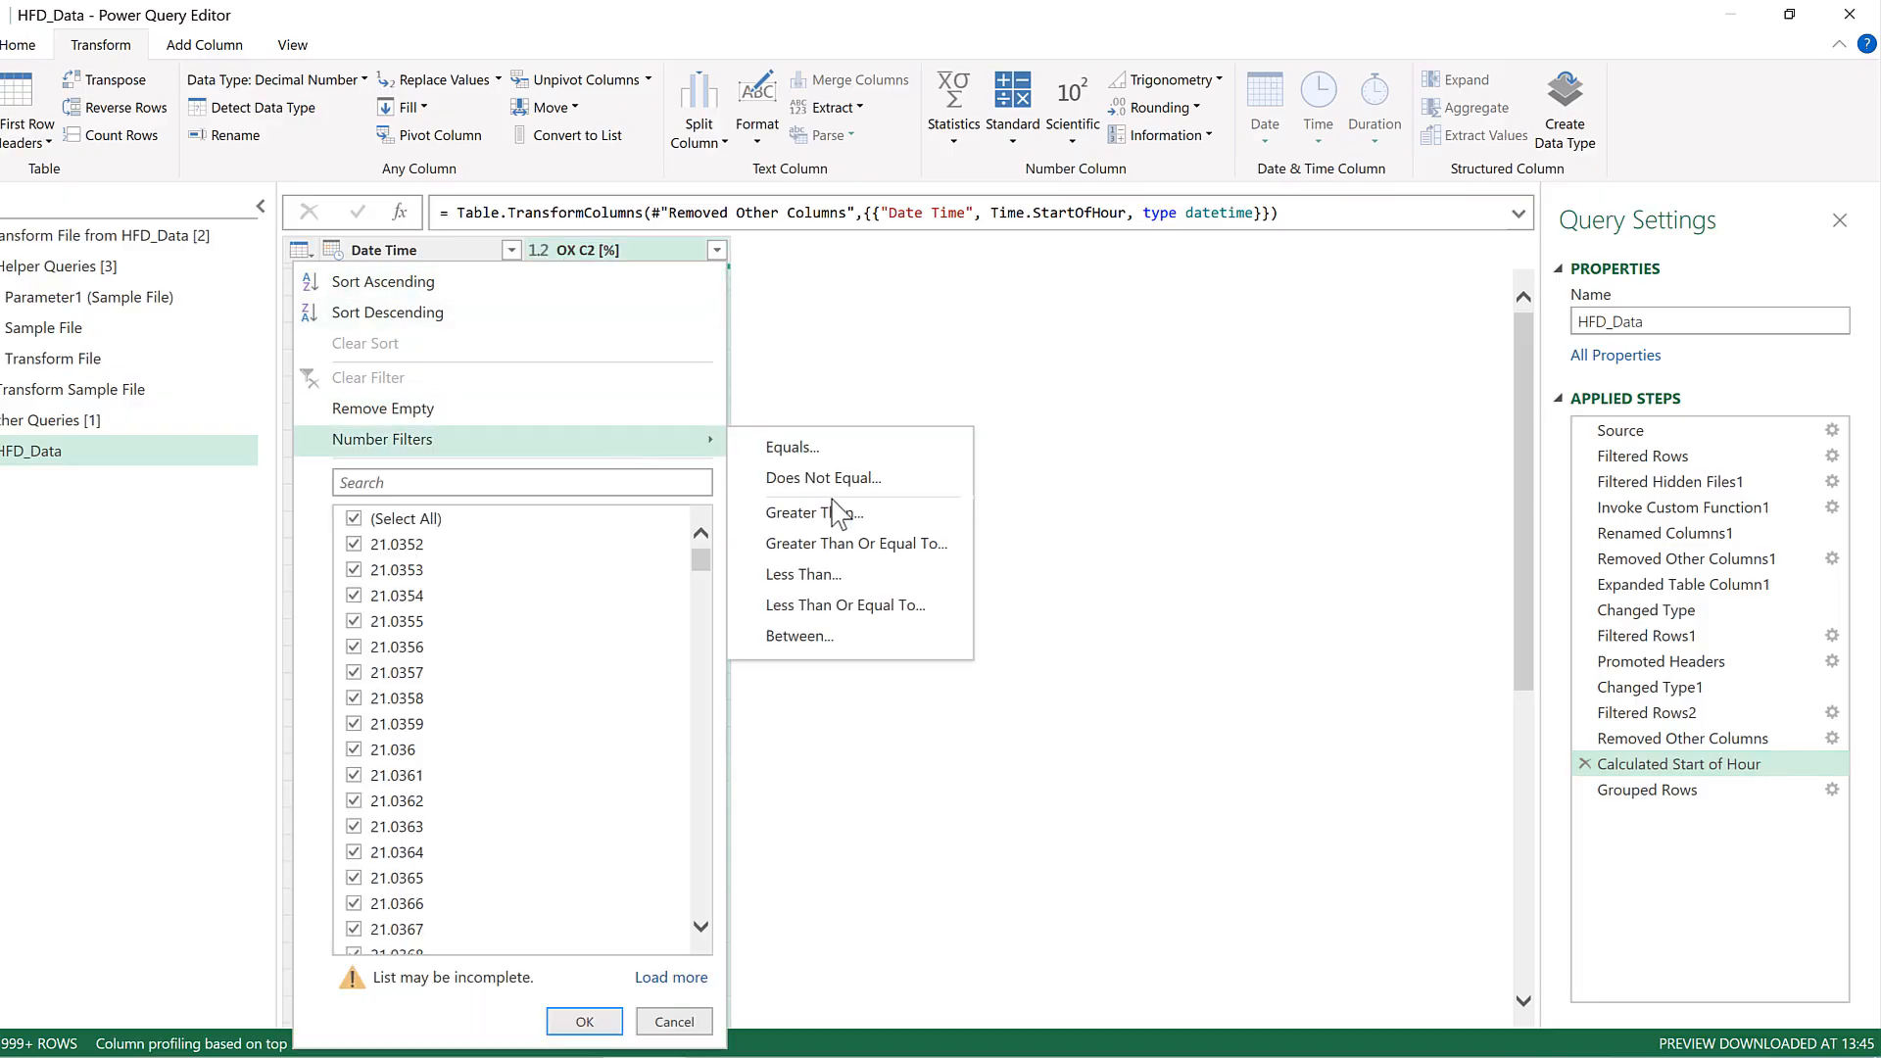
{"action": "left_click", "coordinate": [849, 523]}
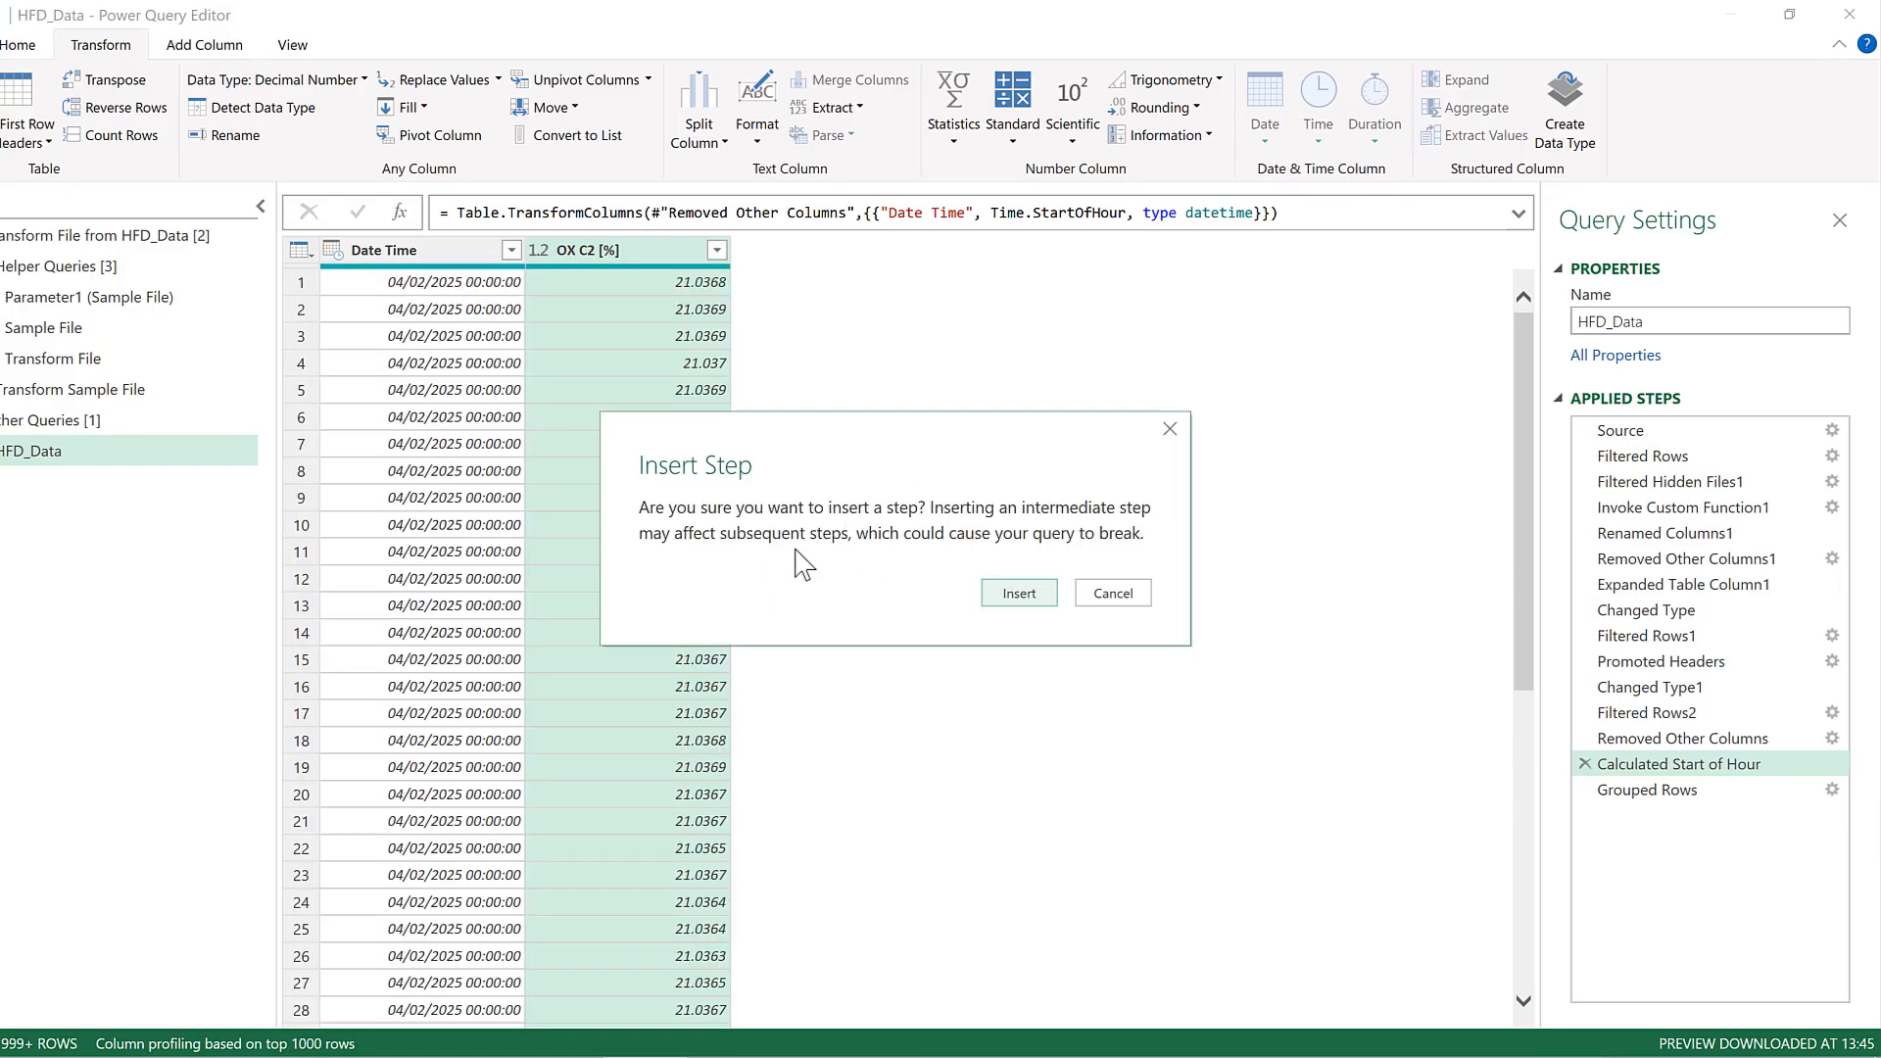
{"action": "left_click", "coordinate": [1019, 593]}
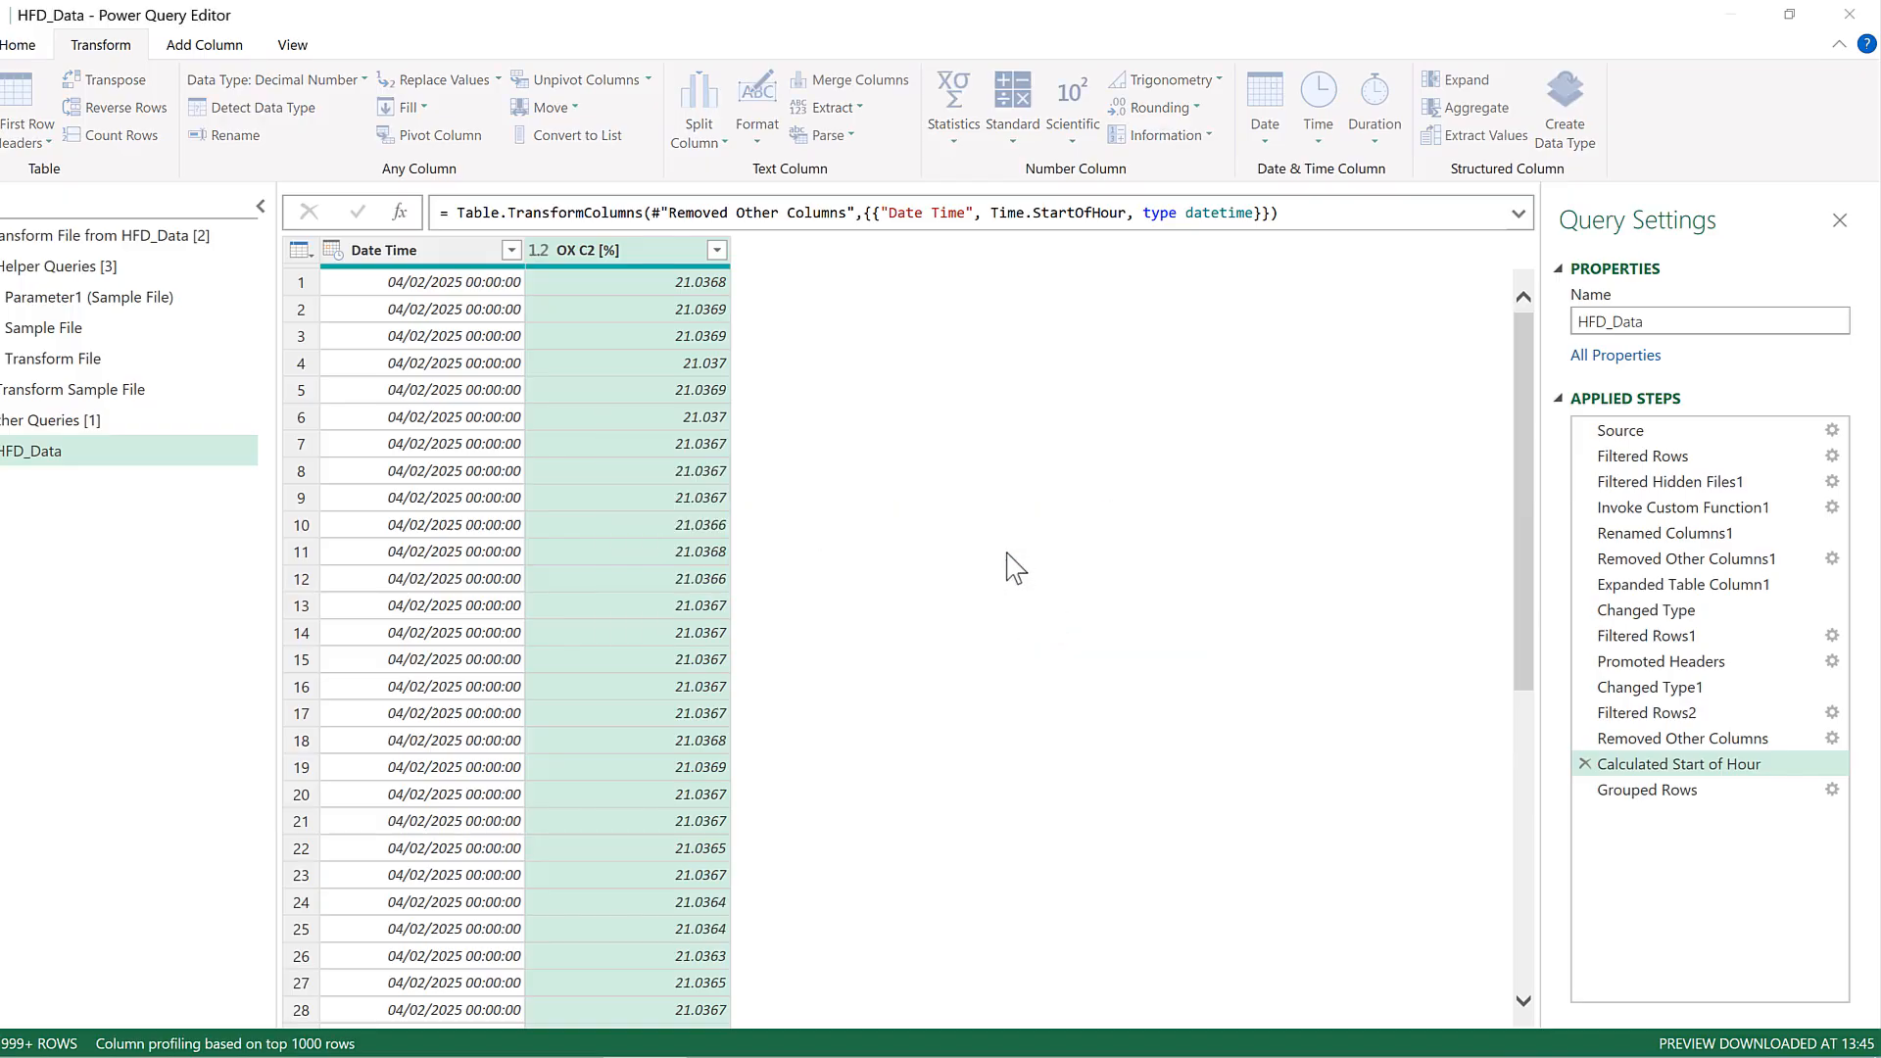
{"action": "left_click", "coordinate": [831, 533]}
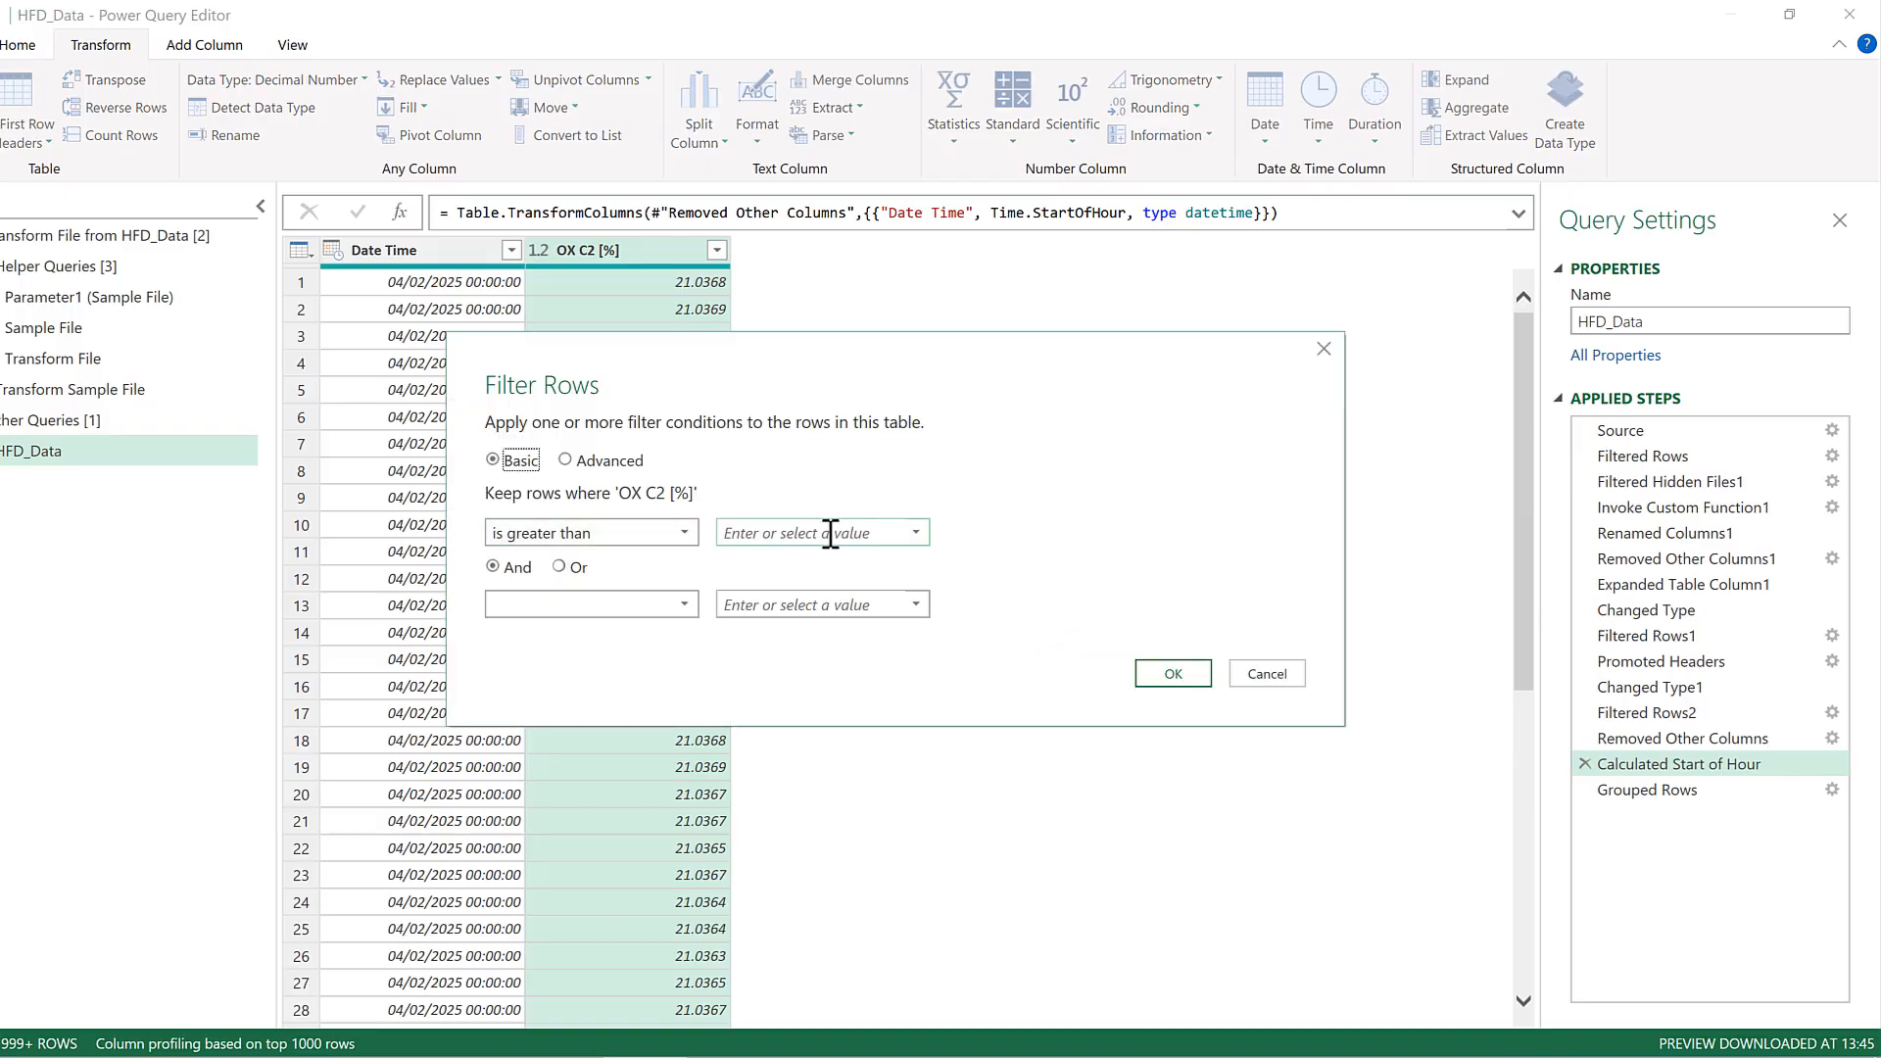
{"action": "left_click", "coordinate": [831, 533]}
{"action": "type", "text": "0"}
{"action": "left_click", "coordinate": [1168, 672]}
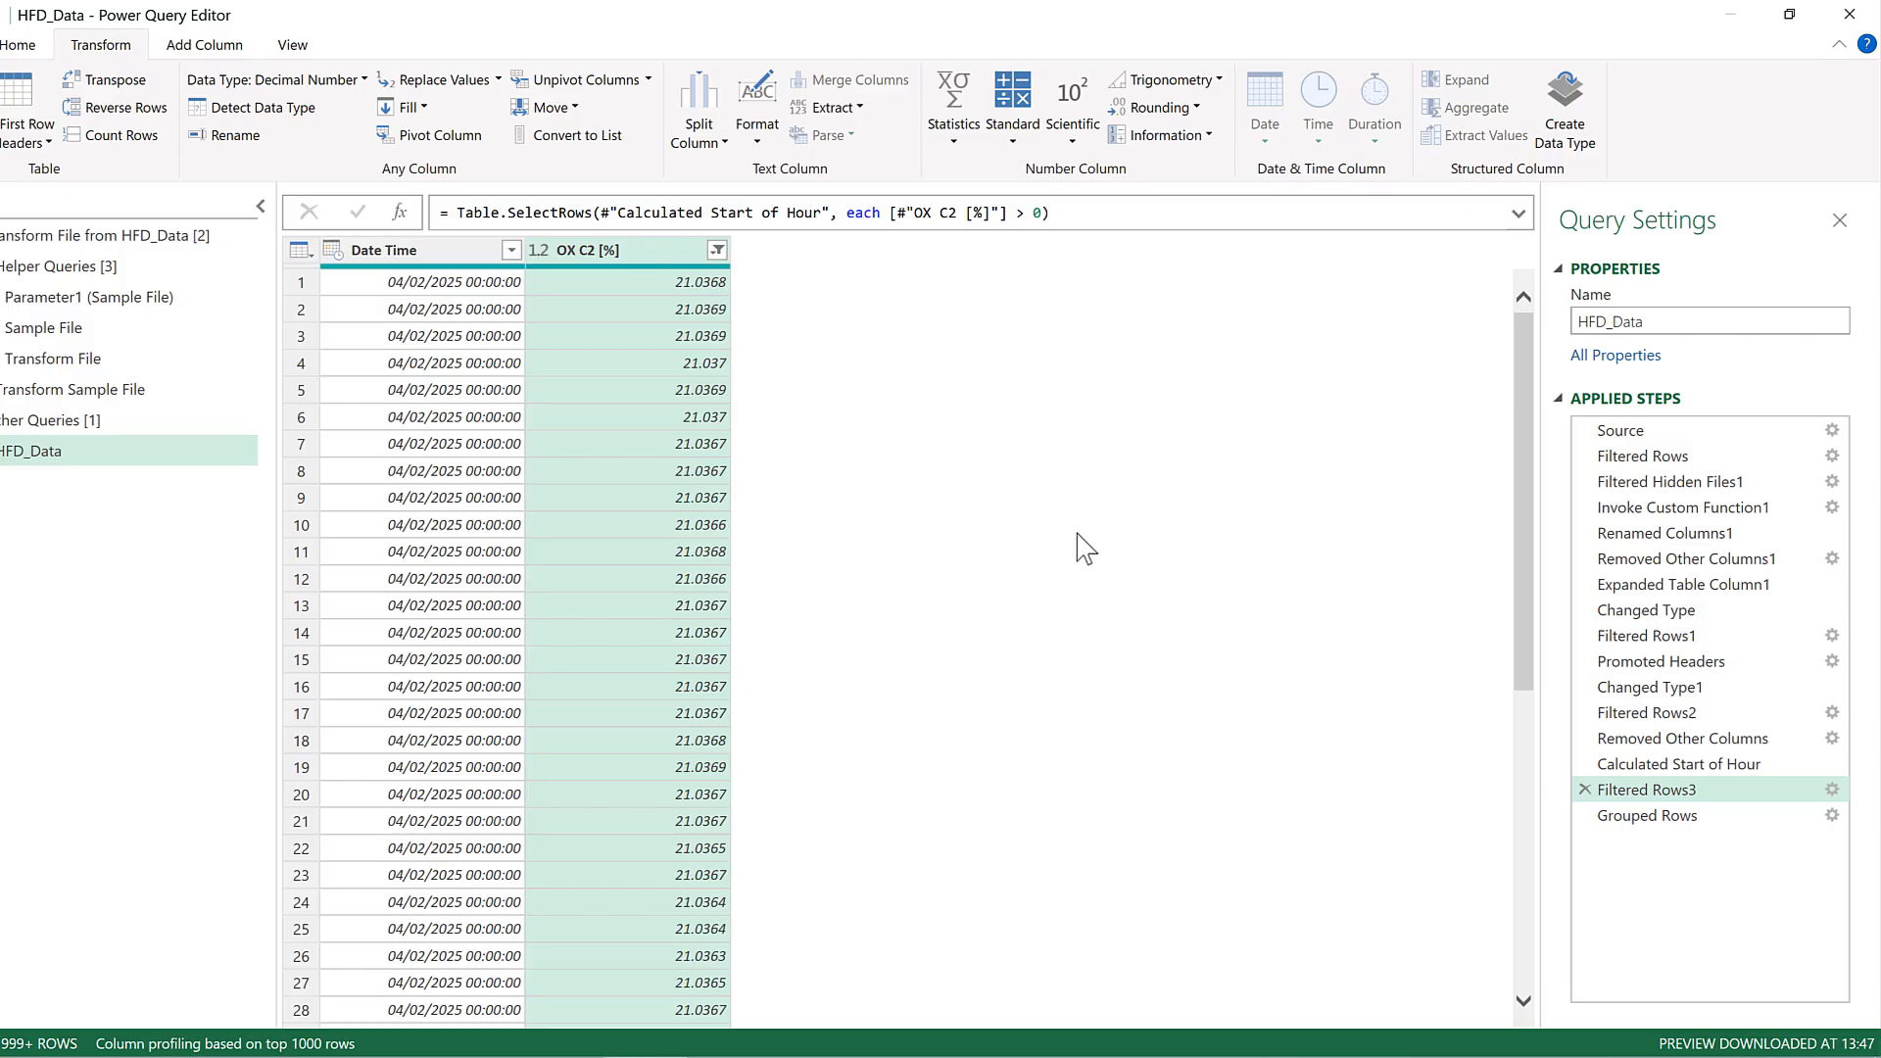
Return to the Grouped Rows step and load the query result into an Excel worksheet
{"action": "left_click", "coordinate": [1641, 817]}
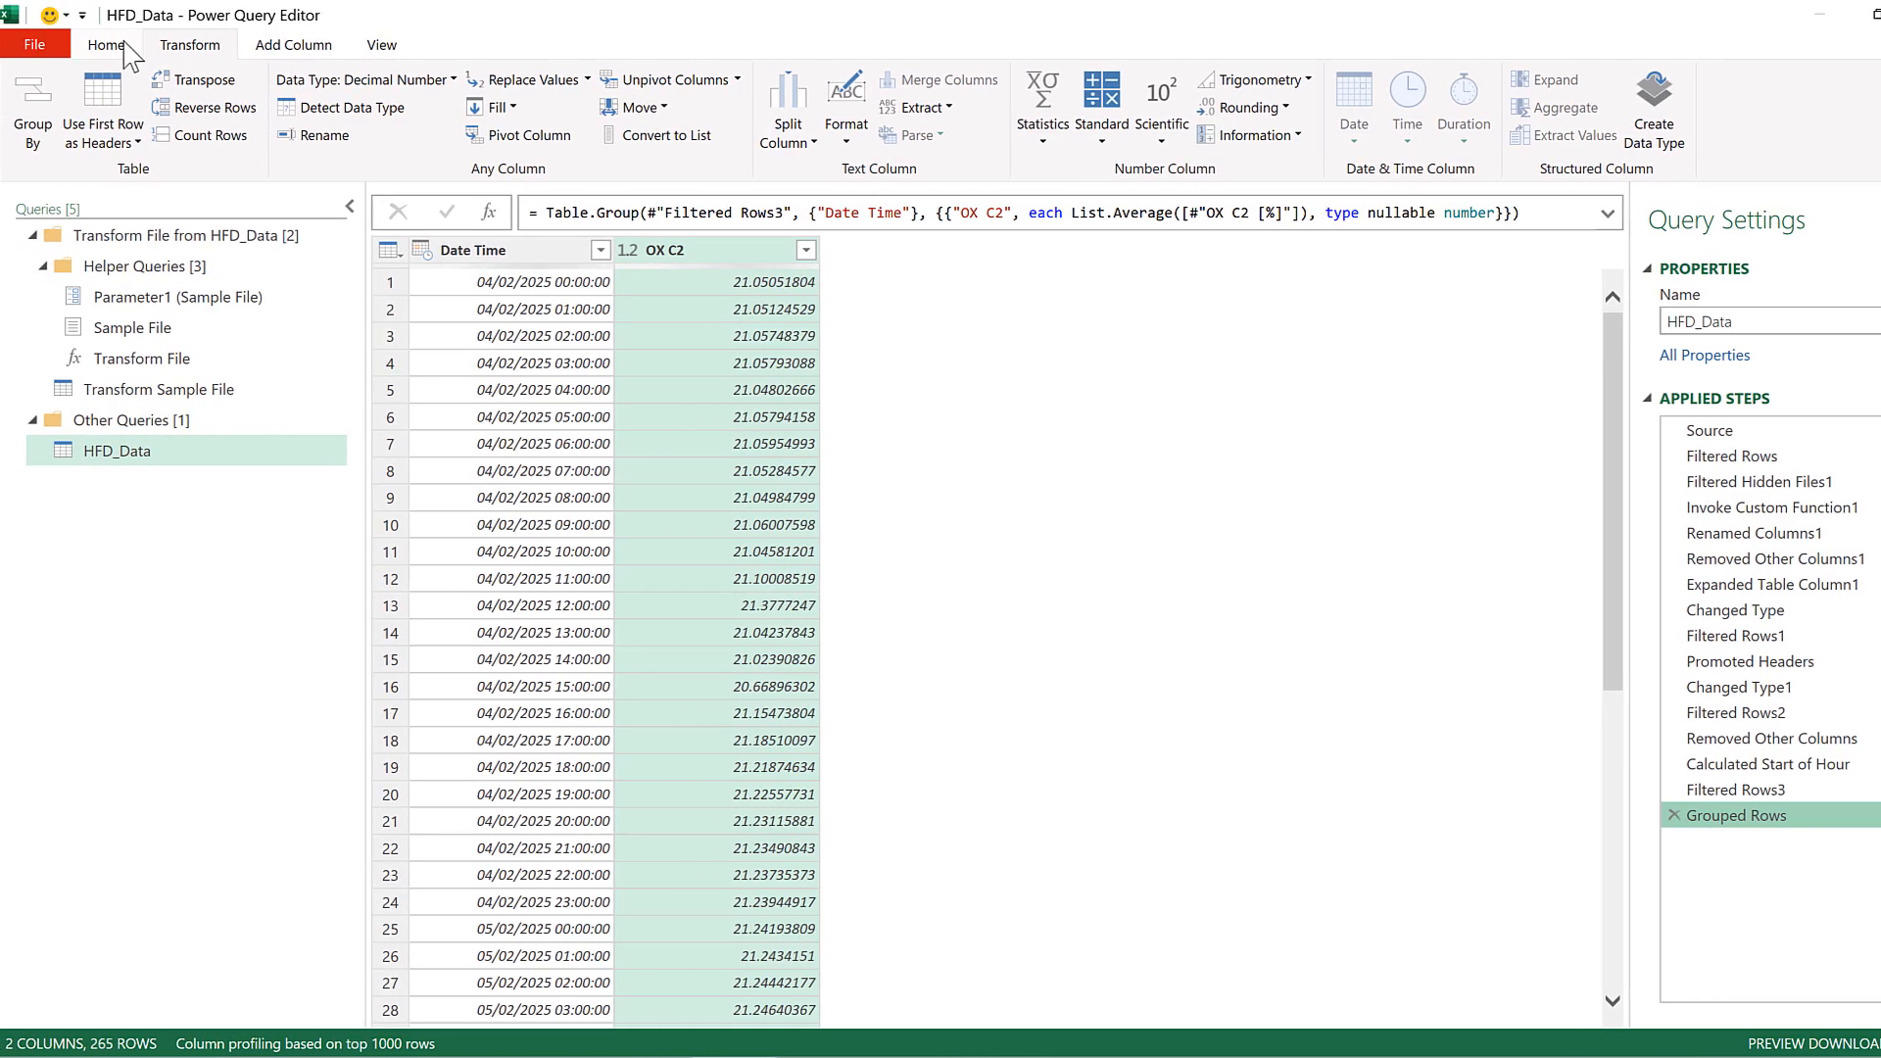
{"action": "left_click", "coordinate": [30, 45]}
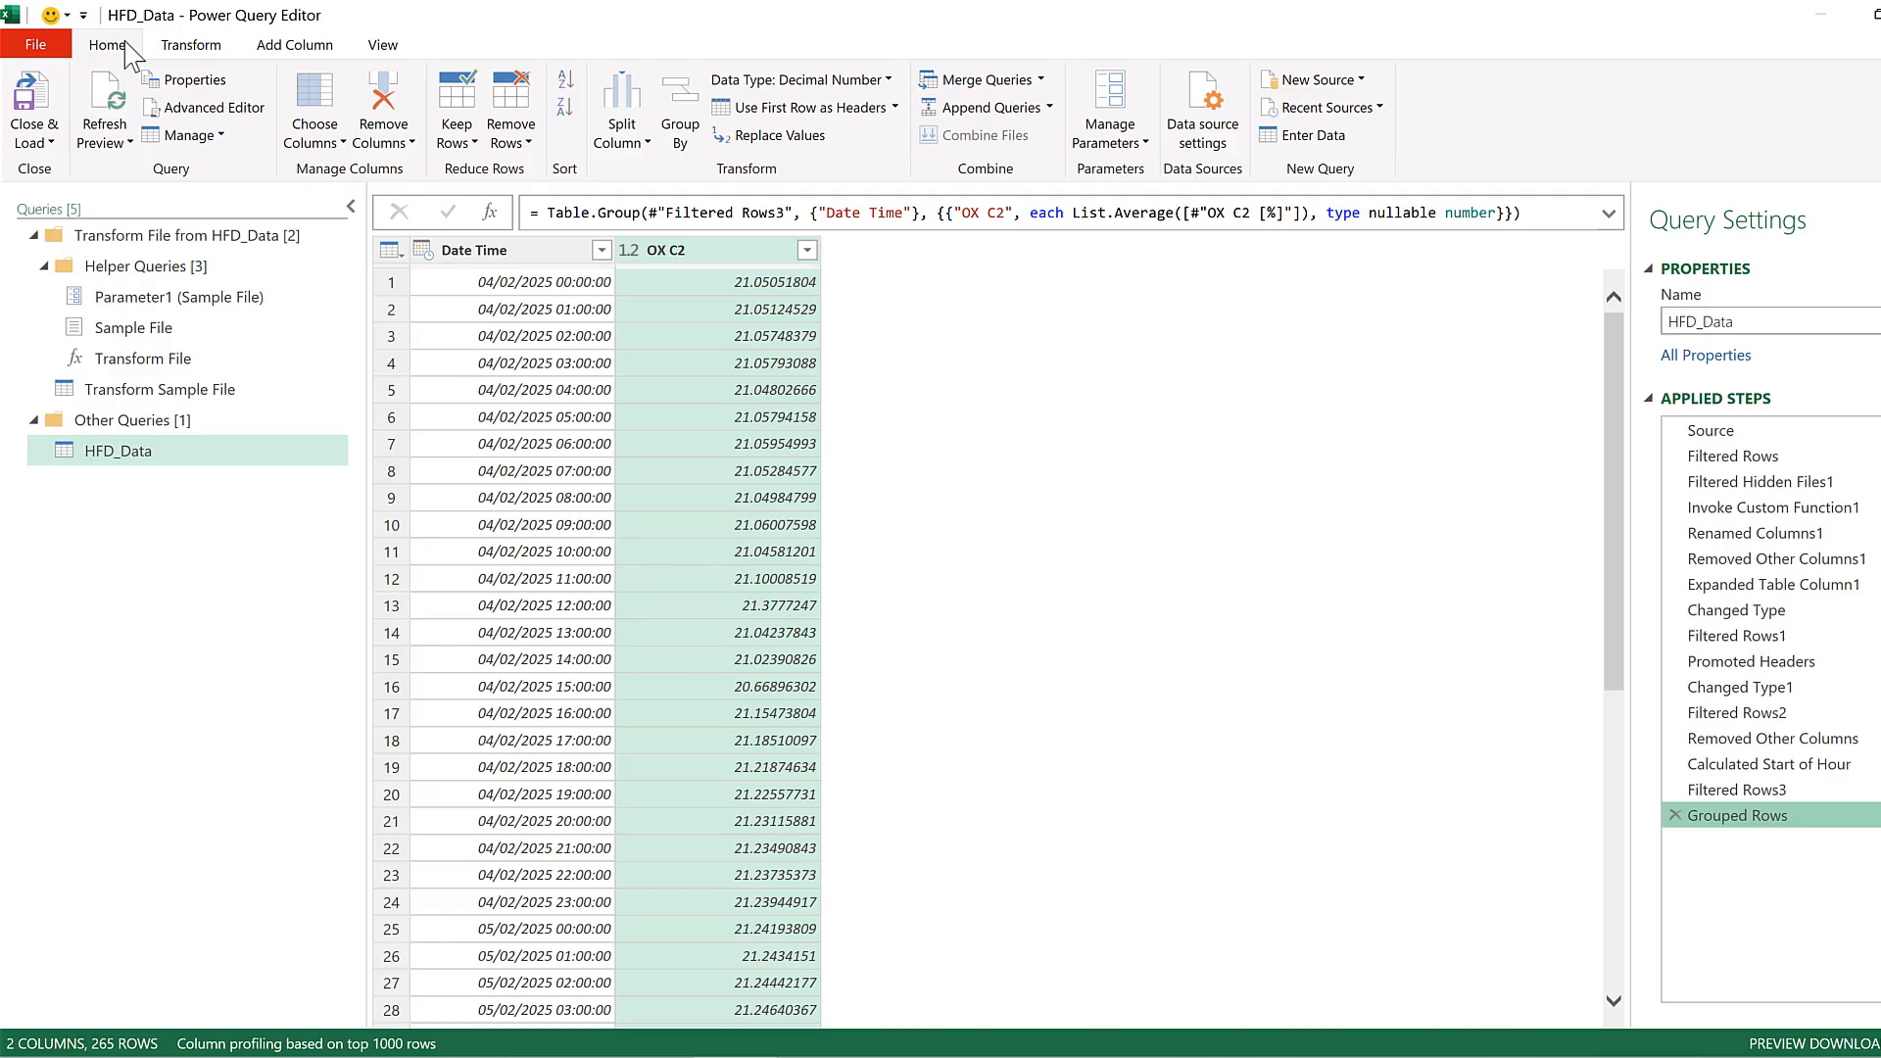
{"action": "left_click", "coordinate": [34, 103]}
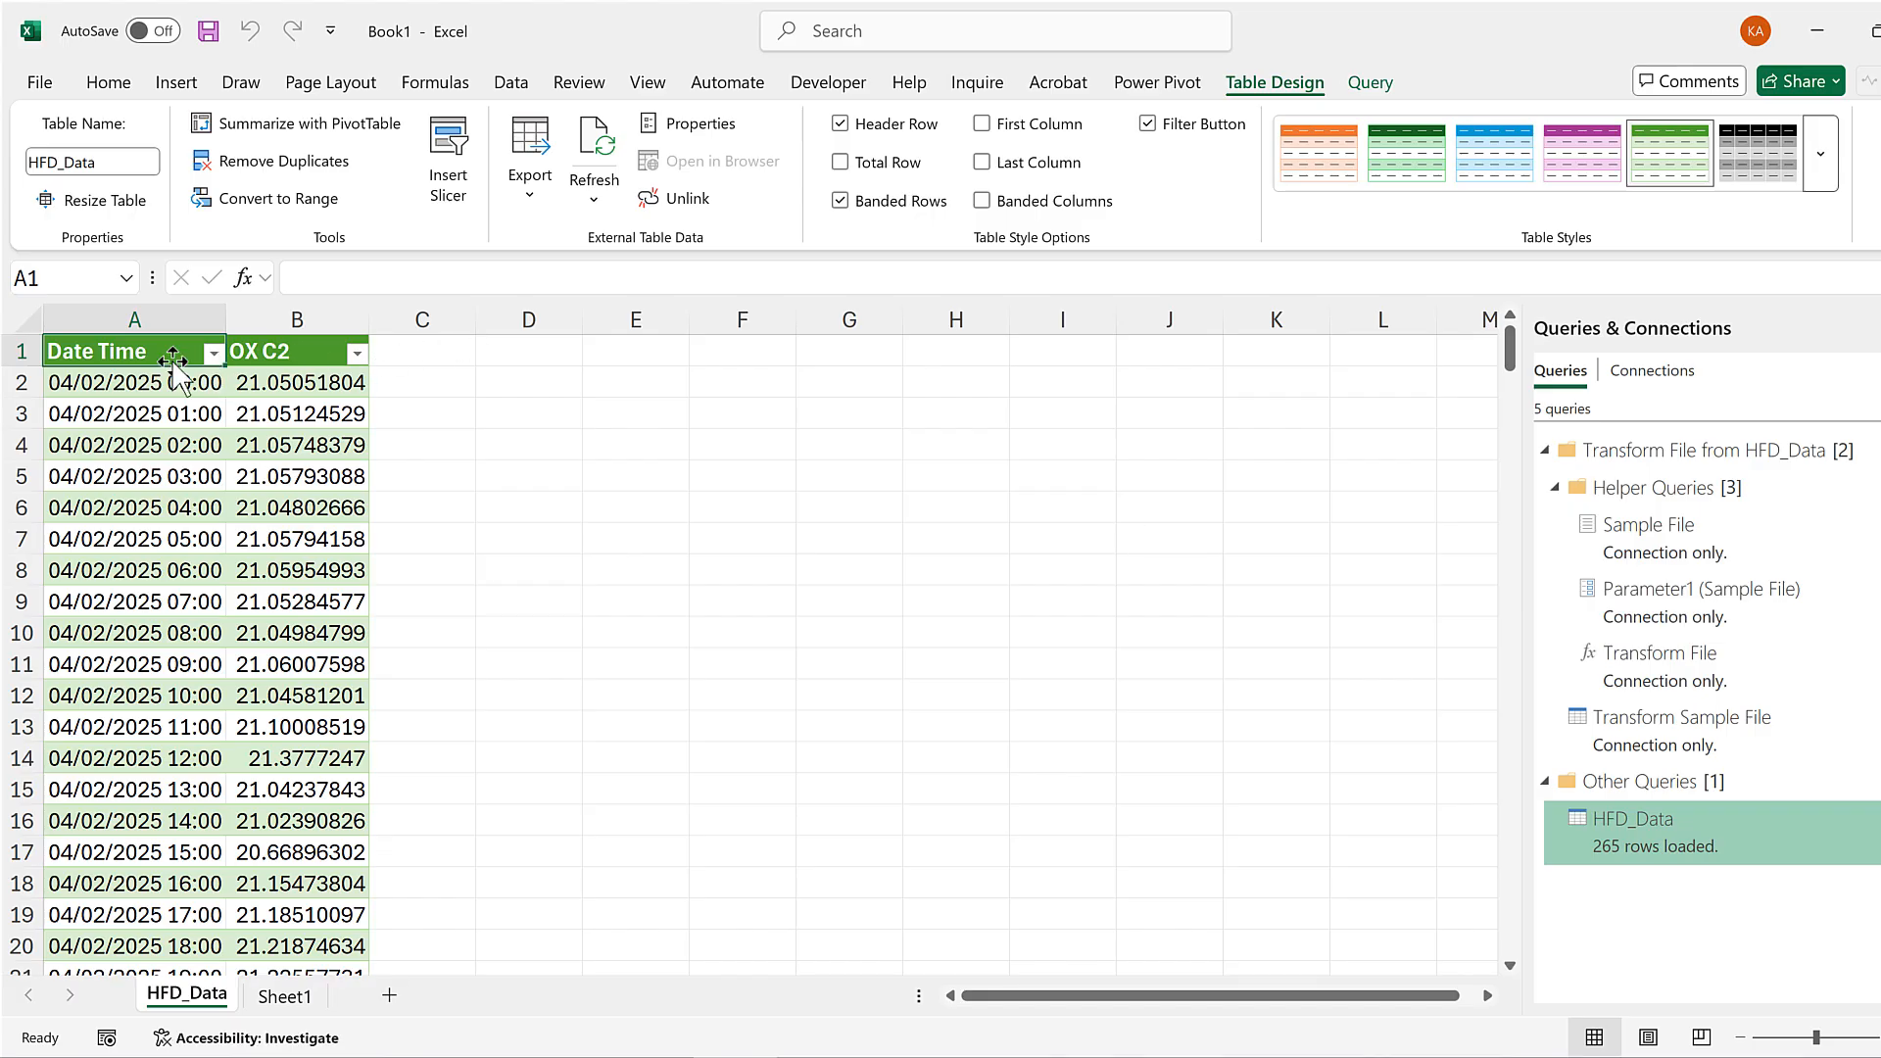
Insert a markers-only scatter chart from the full Date Time and OX C2 table columns, including headers
{"action": "left_click_drag", "start_coordinate": [173, 355], "coordinate": [252, 357]}
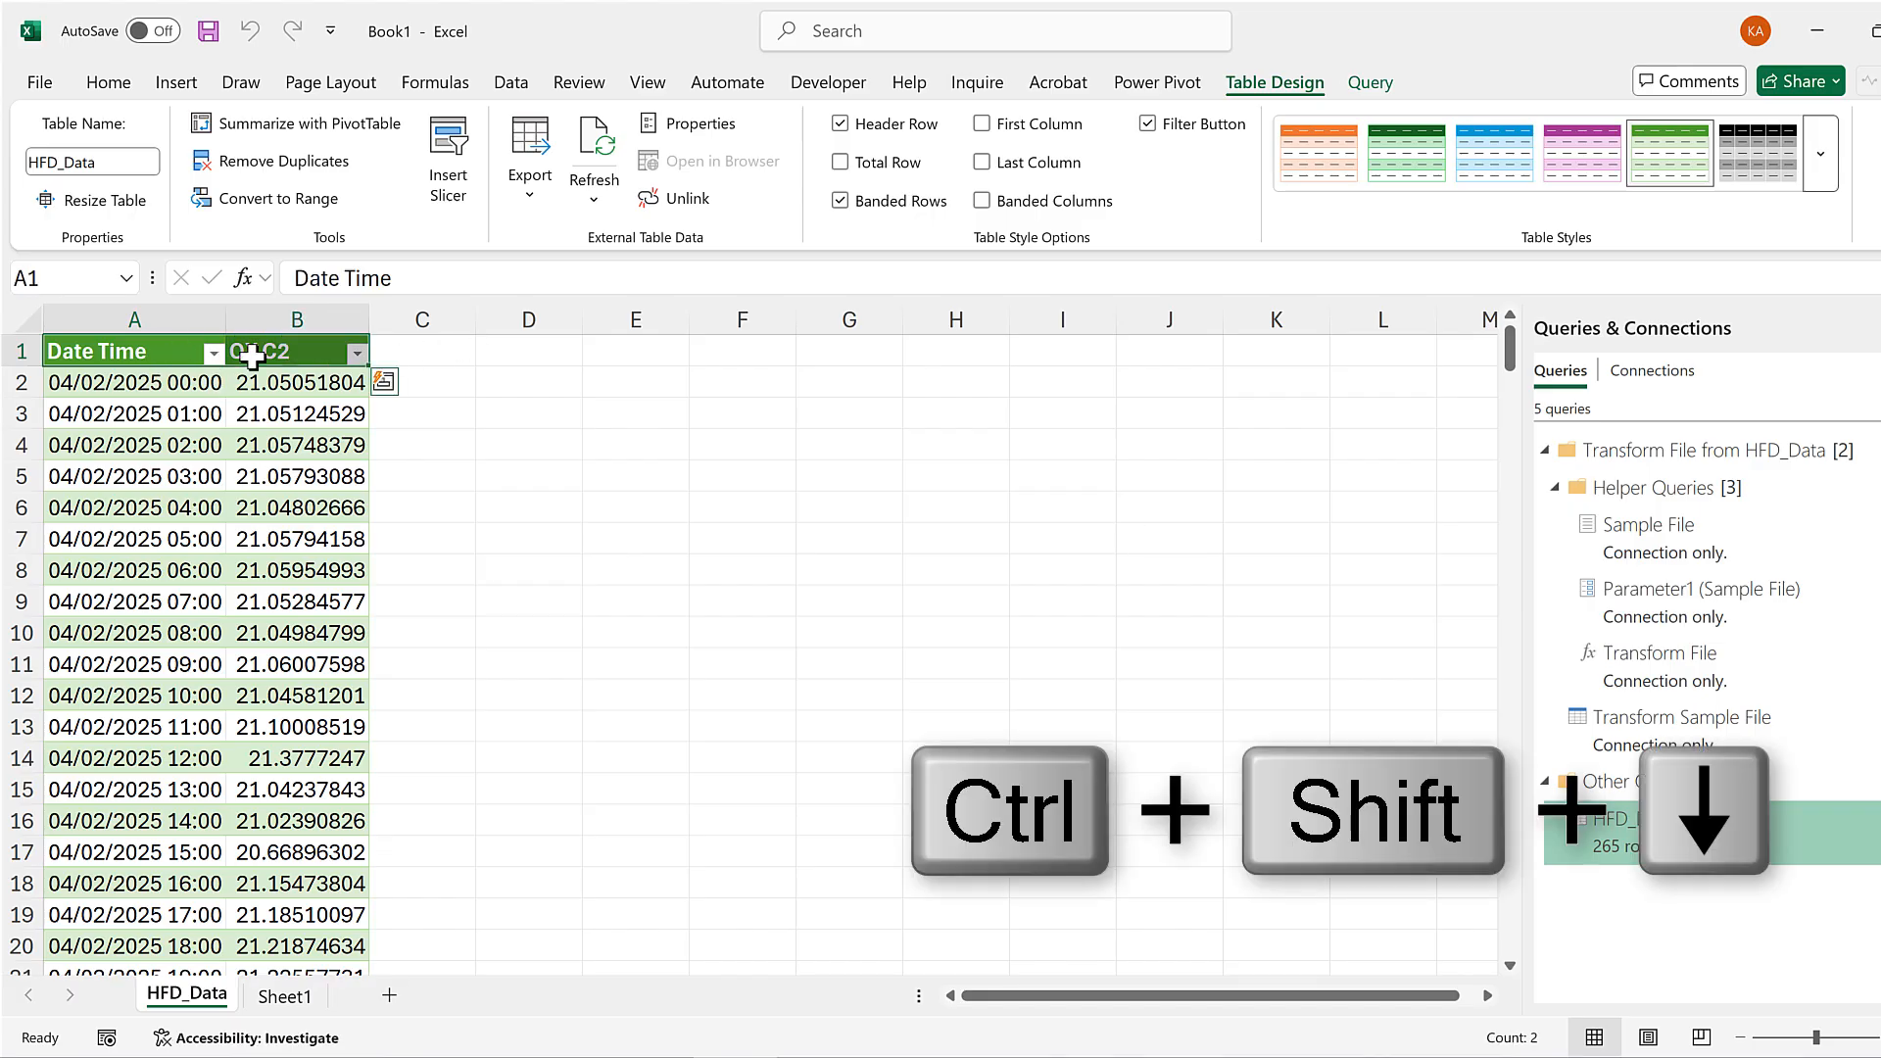
{"action": "key", "text": "ctrl+shift+Down"}
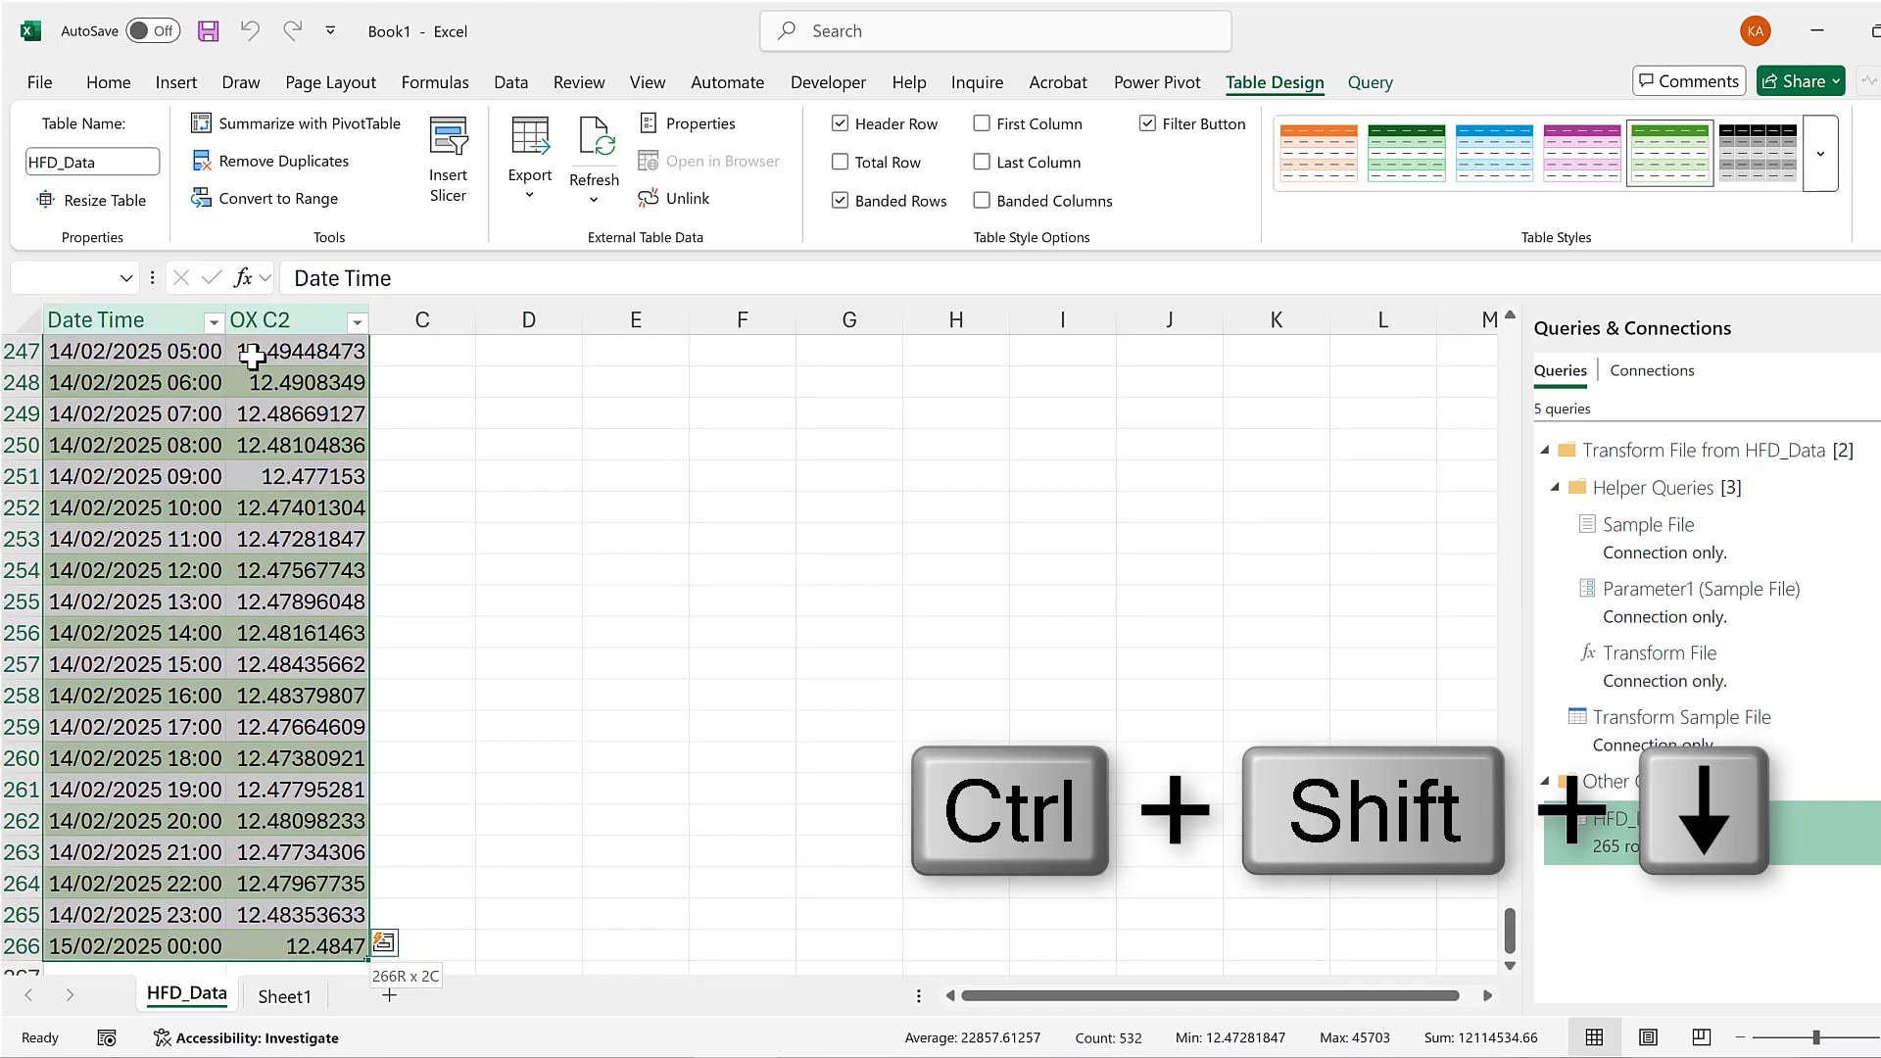
{"action": "left_click", "coordinate": [174, 83]}
{"action": "left_click", "coordinate": [931, 199]}
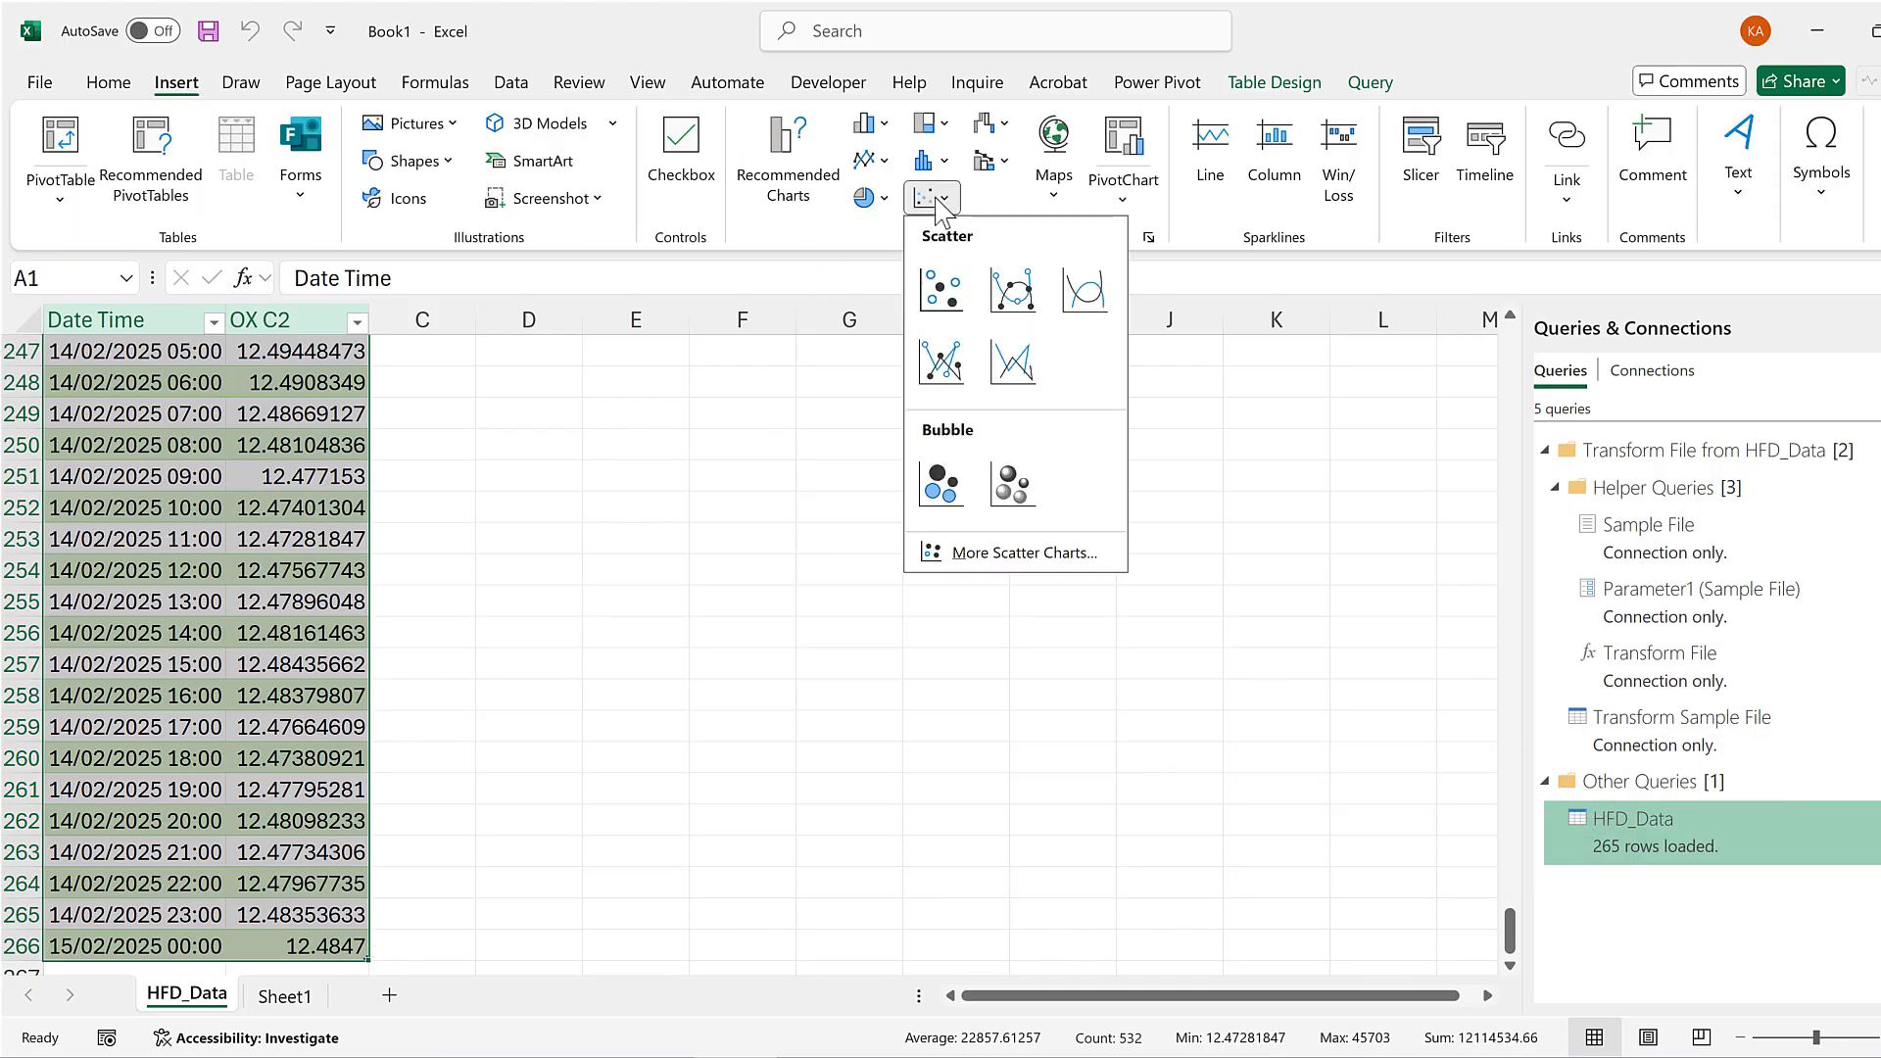
{"action": "left_click", "coordinate": [941, 290]}
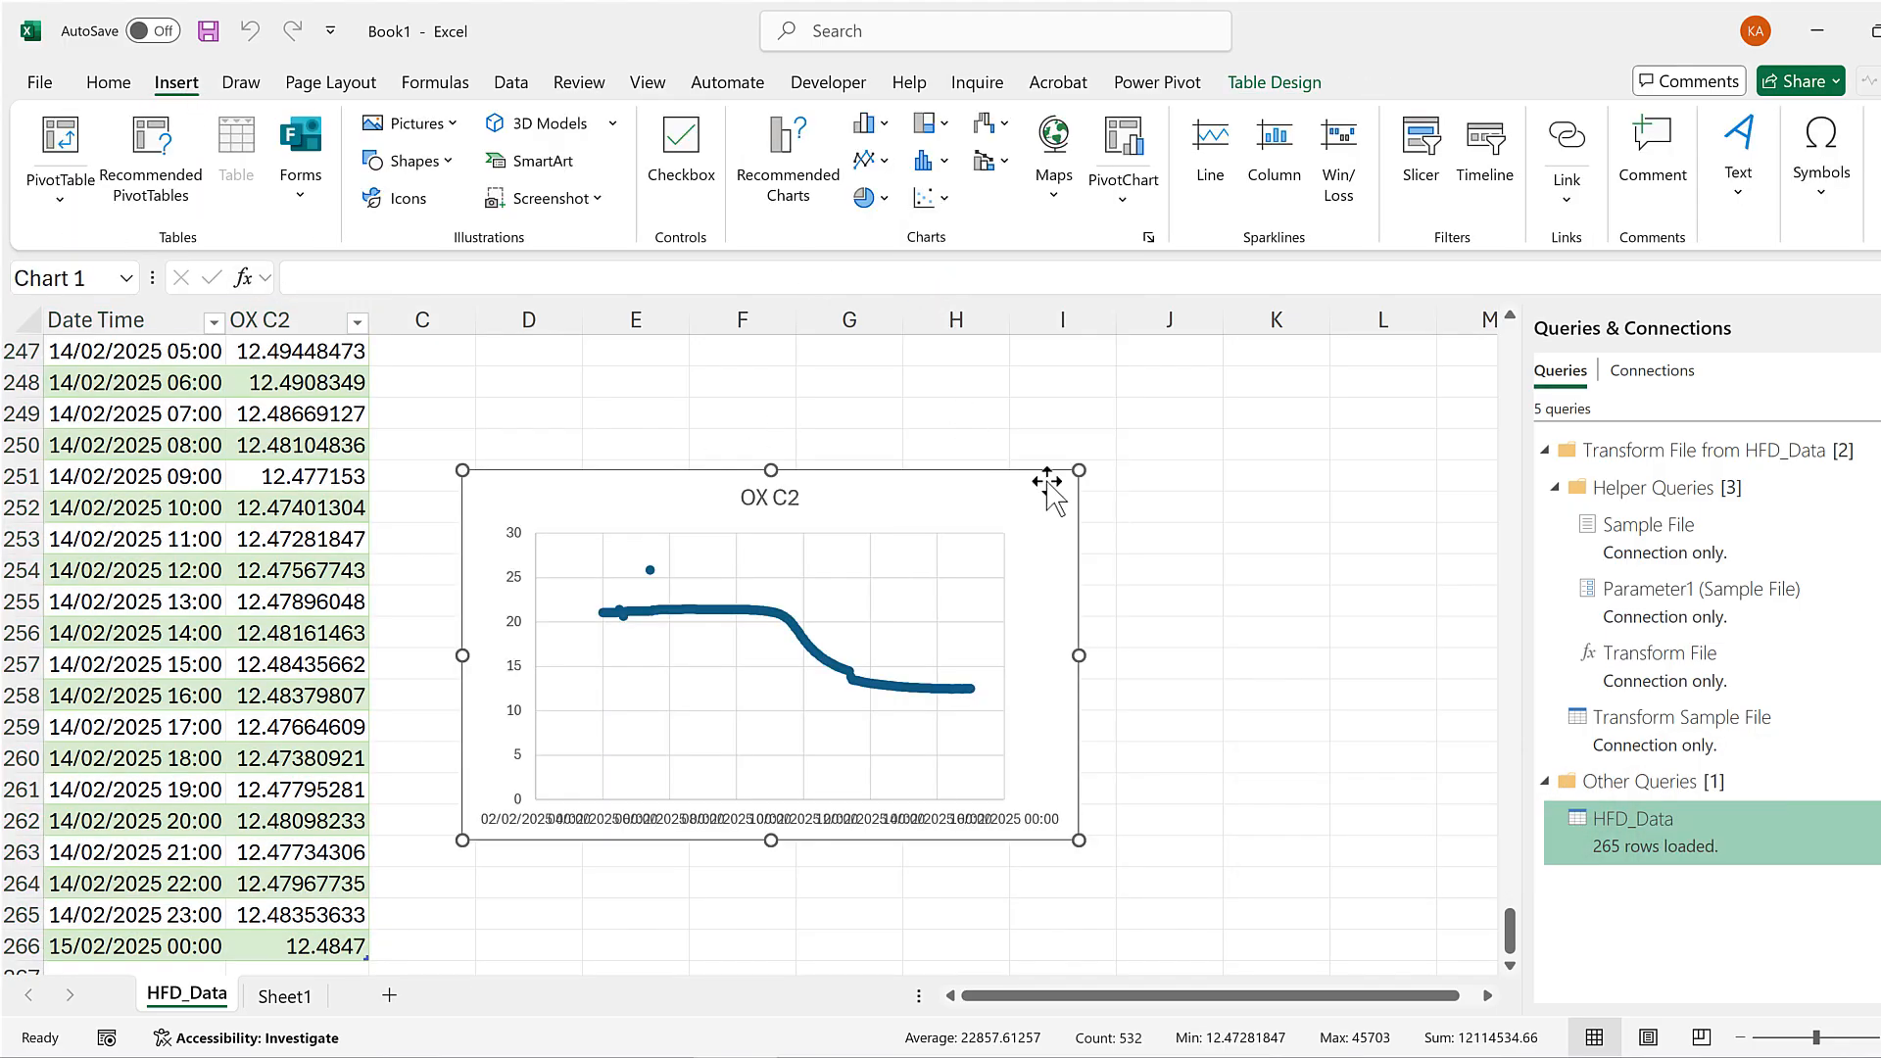
Enlarge the OX C2 scatter chart in width and height, then deselect it
{"action": "left_click_drag", "start_coordinate": [1079, 470], "coordinate": [1267, 376]}
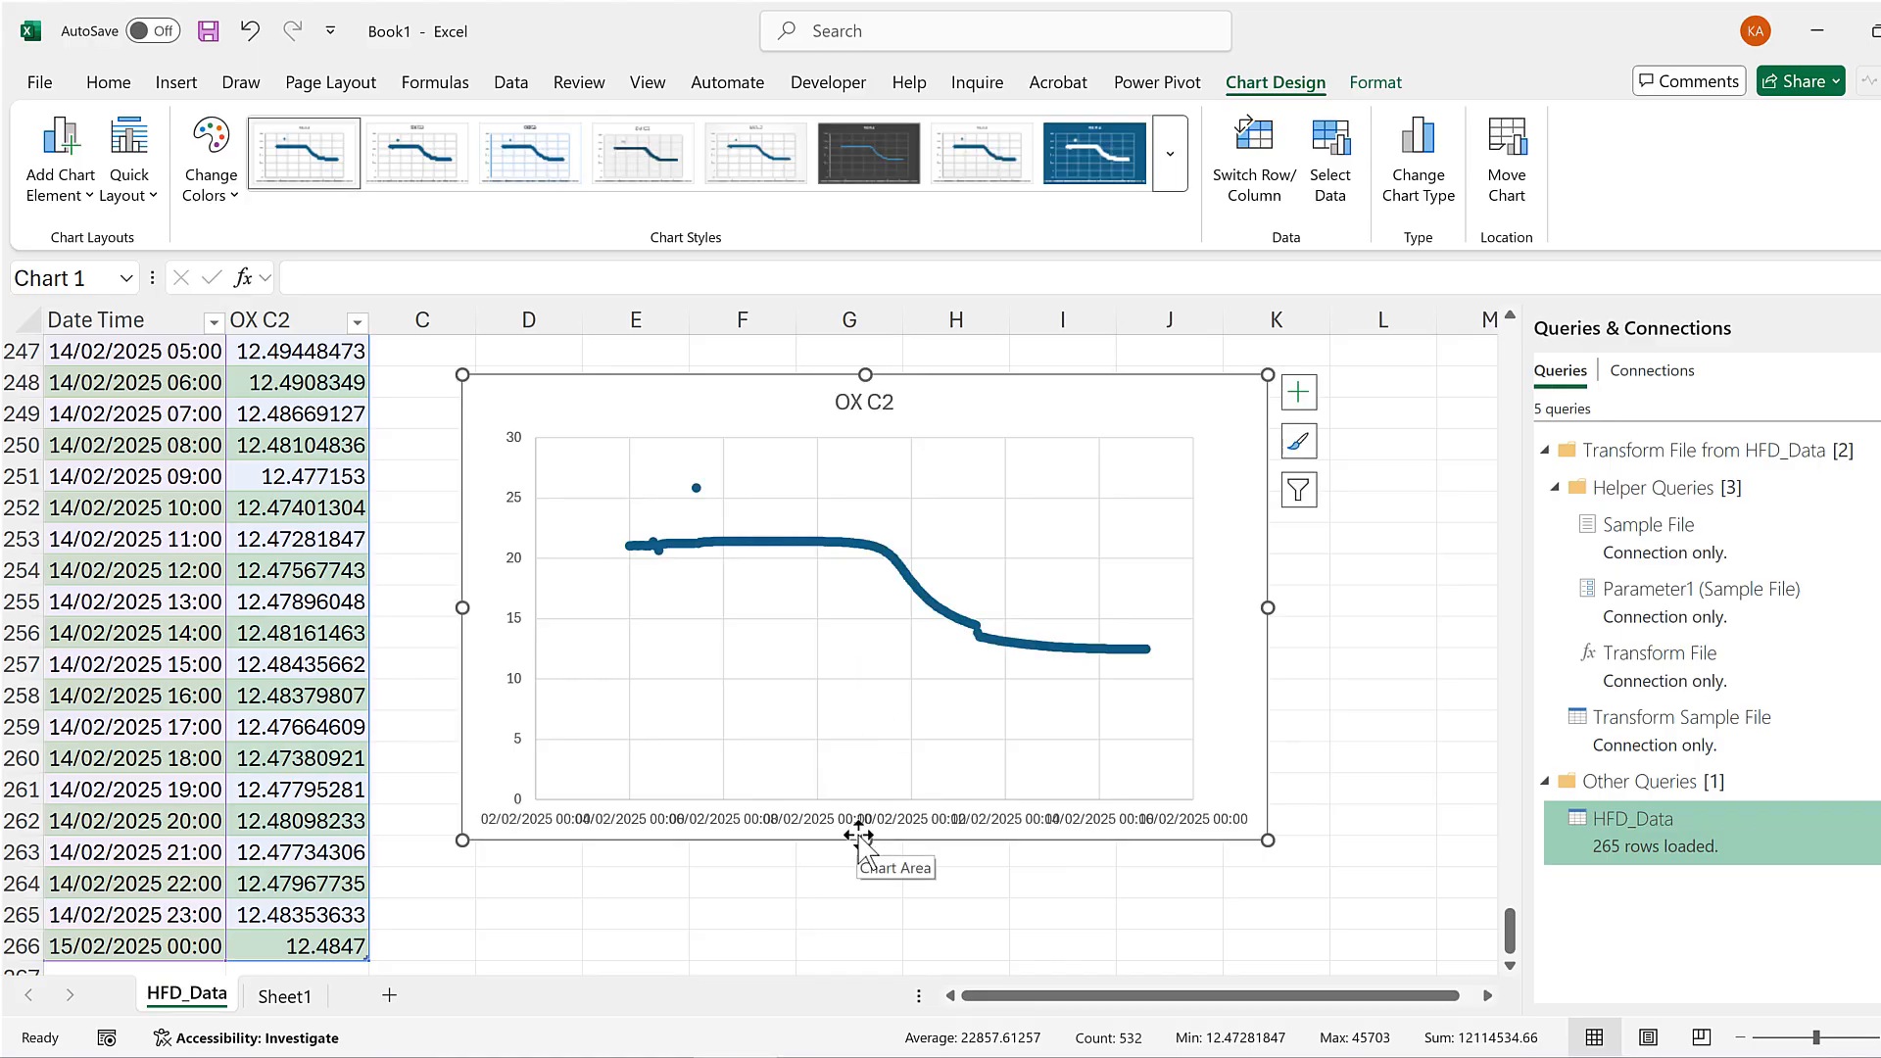
{"action": "left_click_drag", "start_coordinate": [859, 839], "coordinate": [860, 893]}
{"action": "left_click", "coordinate": [1371, 632]}
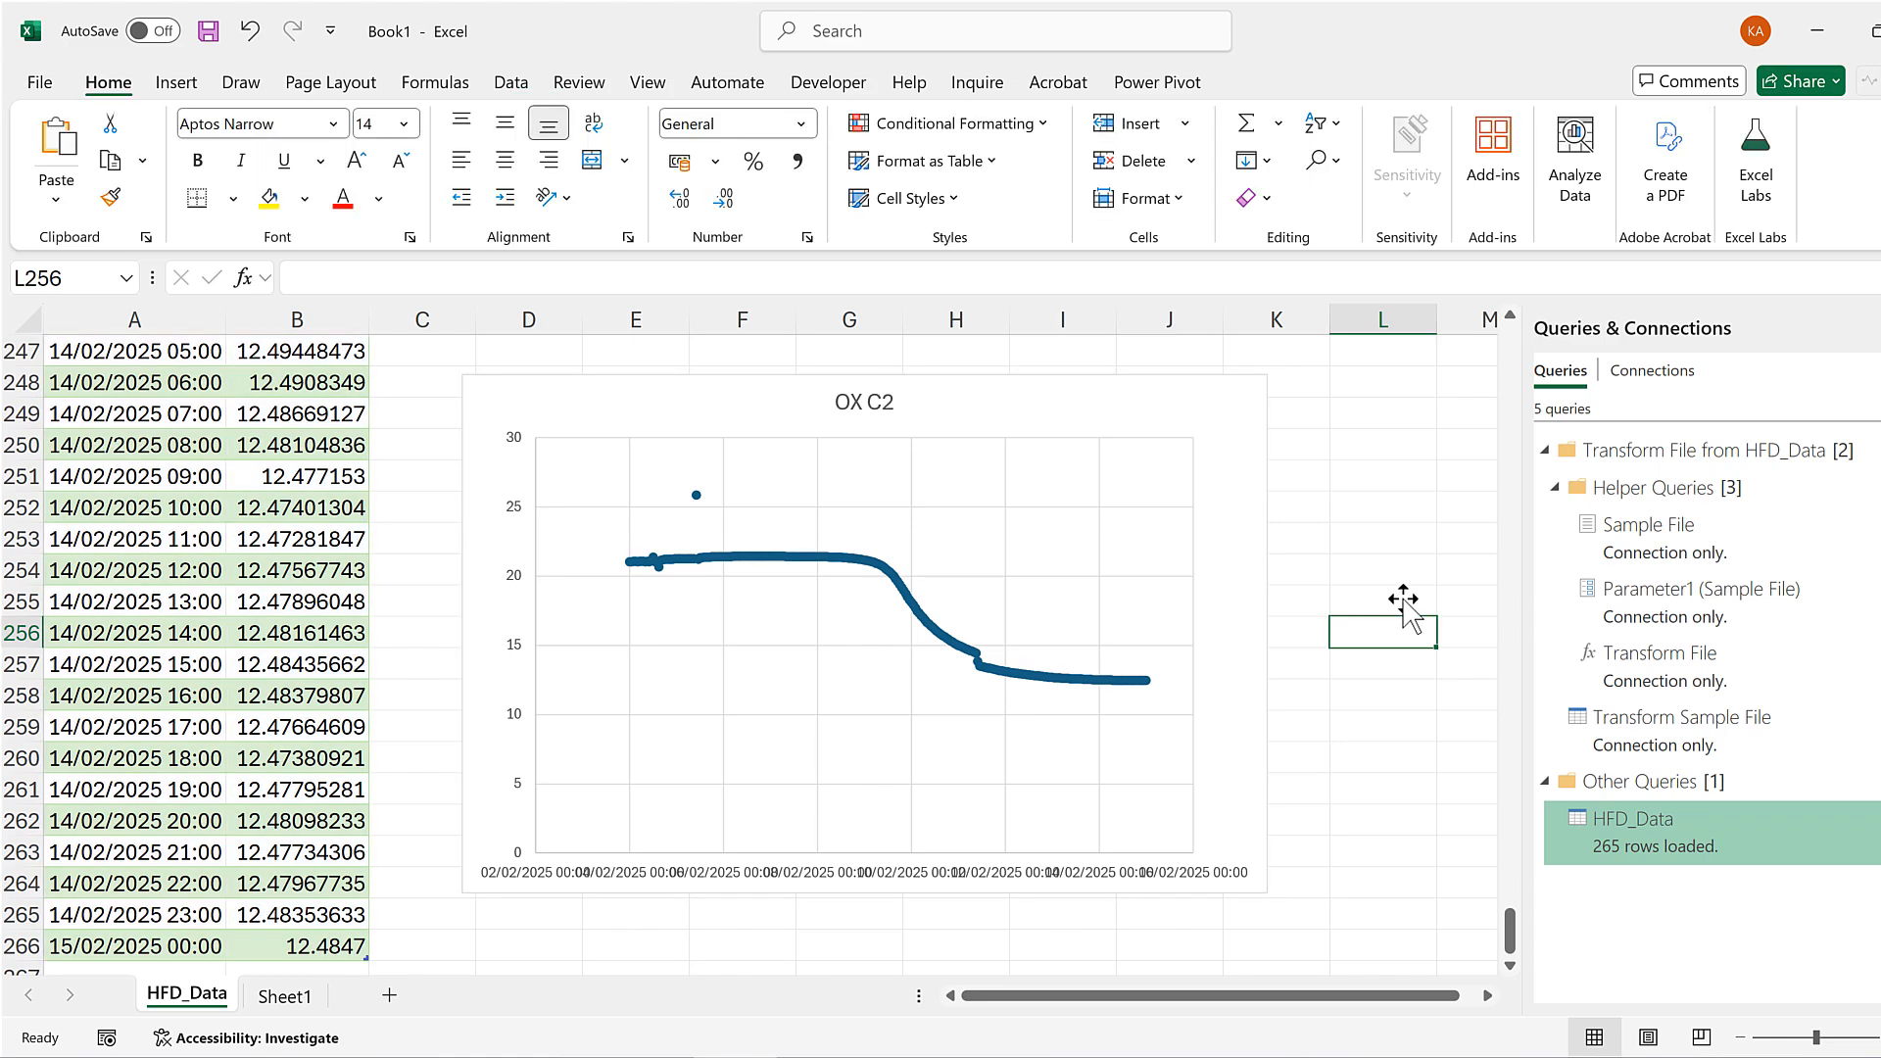